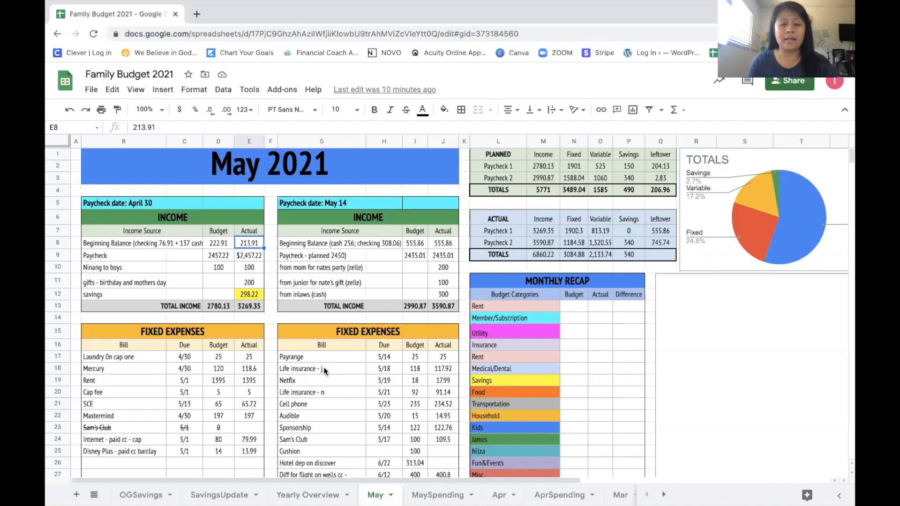
Step: Look over the paycheck columns from May onward in the Yearly Overview sheet and the MaySpending tracker
{"action": "left_click", "coordinate": [287, 494]}
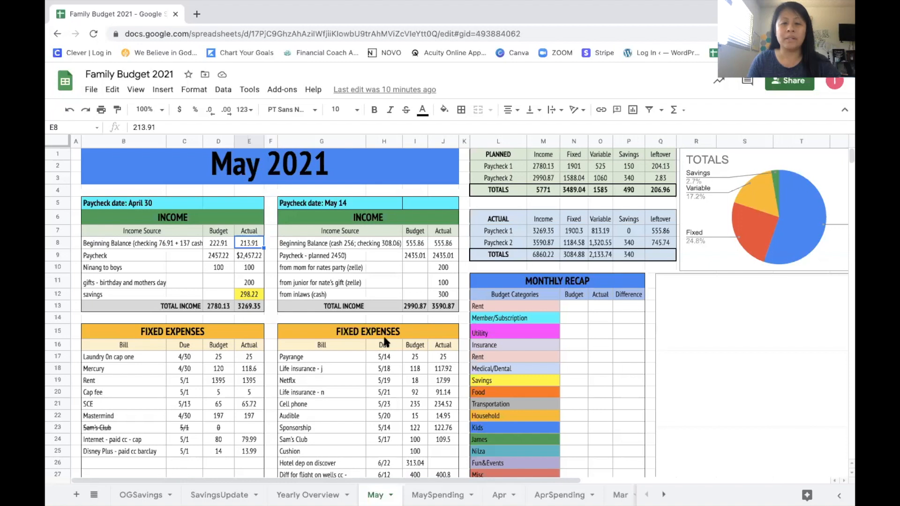
{"action": "scroll", "coordinate": [412, 362], "scroll_direction": "right", "scroll_amount": 4}
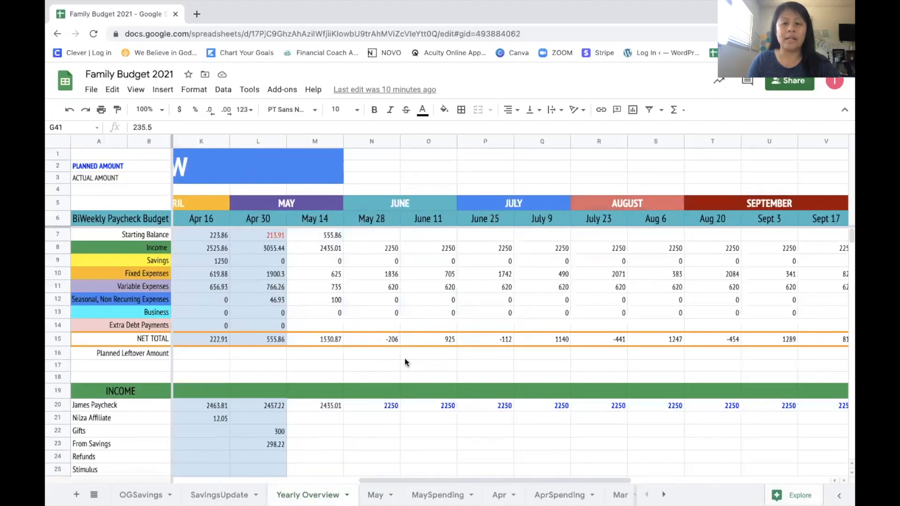
{"action": "scroll", "coordinate": [406, 362], "scroll_direction": "right", "scroll_amount": 1}
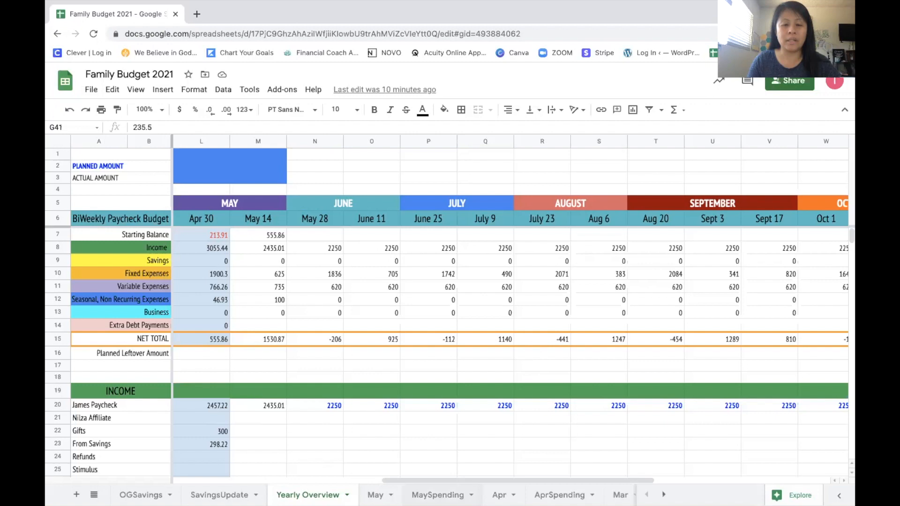
{"action": "left_click", "coordinate": [437, 494]}
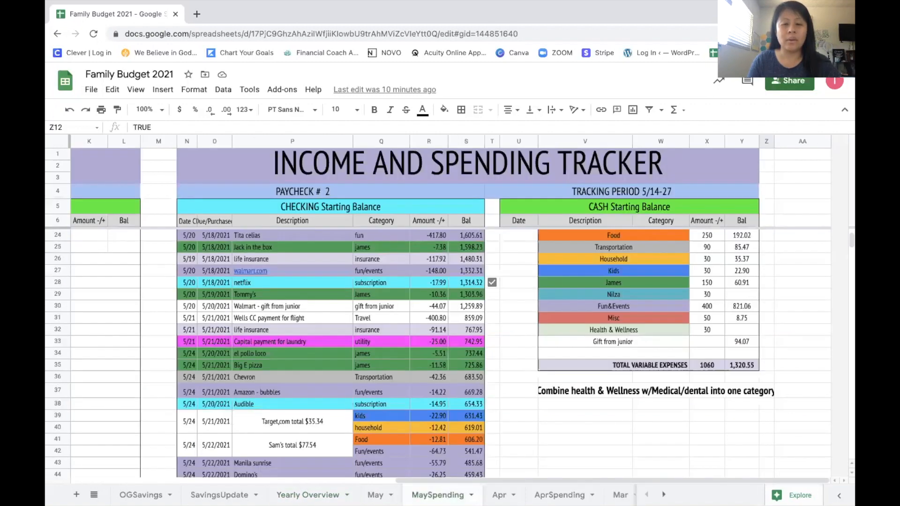
Step: Check the three actual gift income amounts for the May 14 paycheck in the May sheet
{"action": "left_click", "coordinate": [378, 495]}
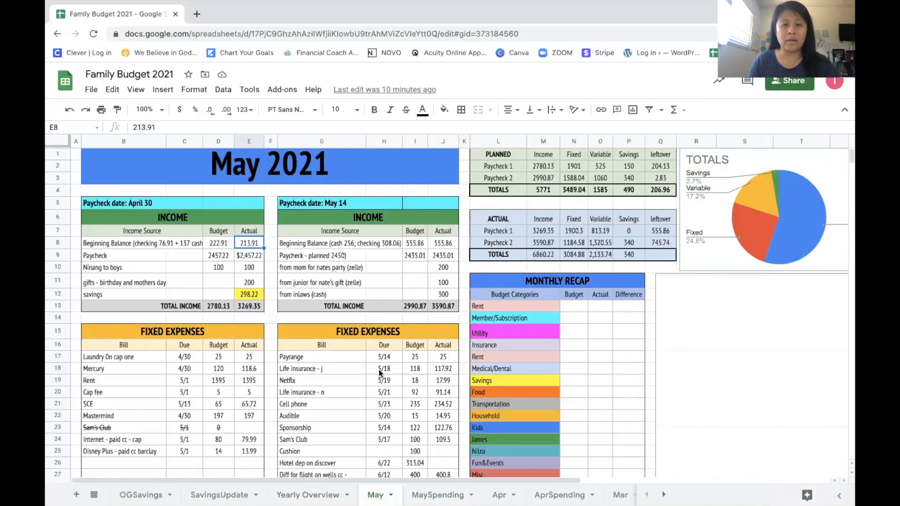
{"action": "scroll", "coordinate": [361, 298], "scroll_direction": "right", "scroll_amount": 1}
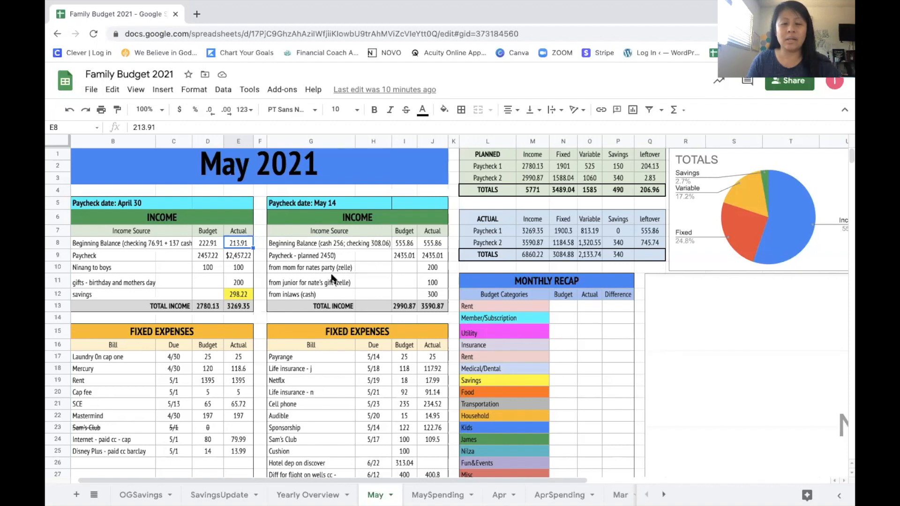
{"action": "scroll", "coordinate": [331, 278], "scroll_direction": "down", "scroll_amount": 1}
{"action": "scroll", "coordinate": [331, 279], "scroll_direction": "right", "scroll_amount": 2}
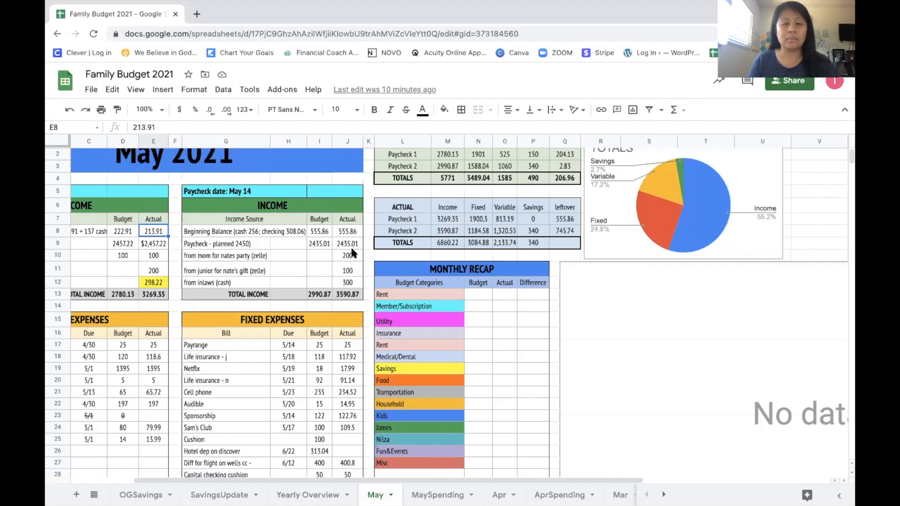
{"action": "left_click", "coordinate": [352, 259]}
{"action": "left_click", "coordinate": [351, 271]}
{"action": "left_click", "coordinate": [354, 283]}
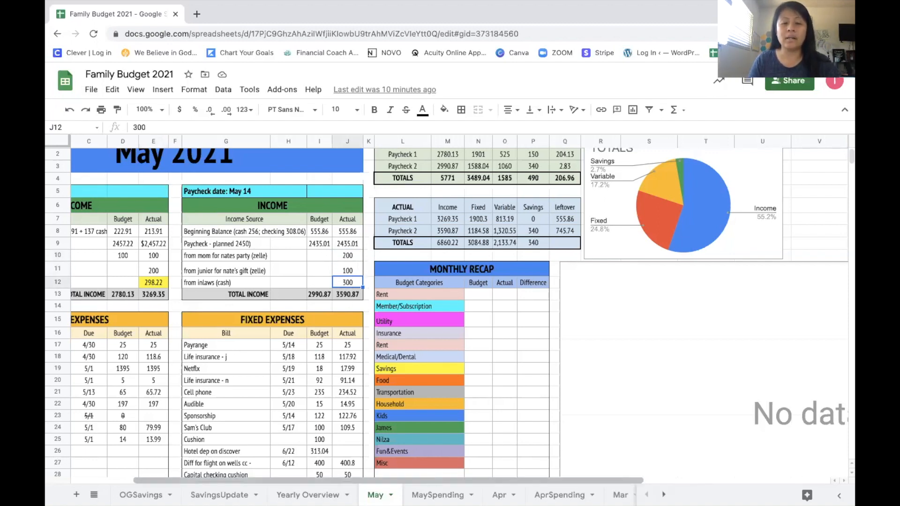
Step: Review the checking transactions for paycheck 2 in the MaySpending sheet
{"action": "left_click", "coordinate": [437, 495]}
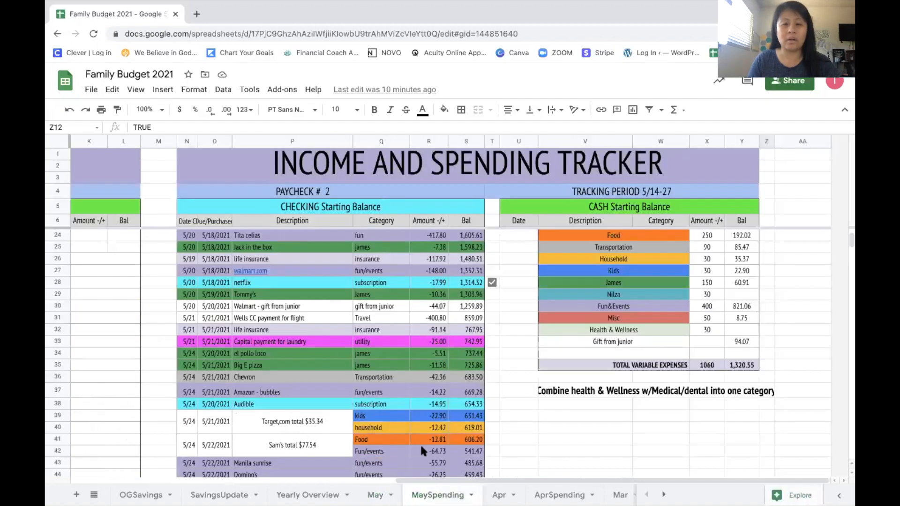
{"action": "scroll", "coordinate": [420, 443], "scroll_direction": "up", "scroll_amount": 6}
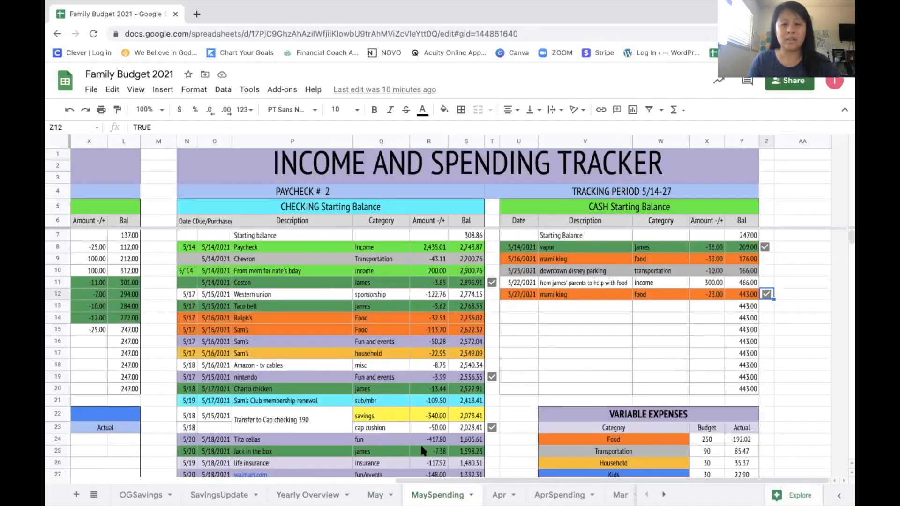
{"action": "scroll", "coordinate": [422, 451], "scroll_direction": "down", "scroll_amount": 5}
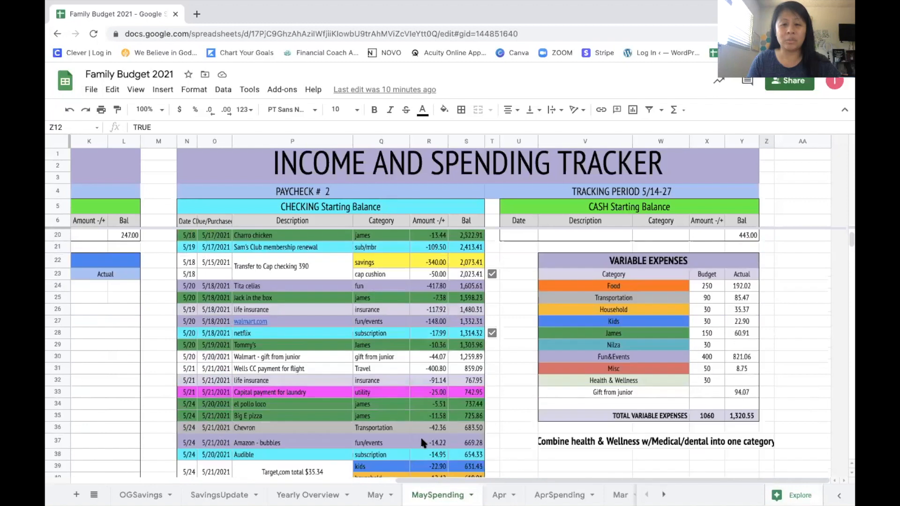
{"action": "scroll", "coordinate": [423, 436], "scroll_direction": "down", "scroll_amount": 3}
{"action": "scroll", "coordinate": [423, 436], "scroll_direction": "down", "scroll_amount": 2}
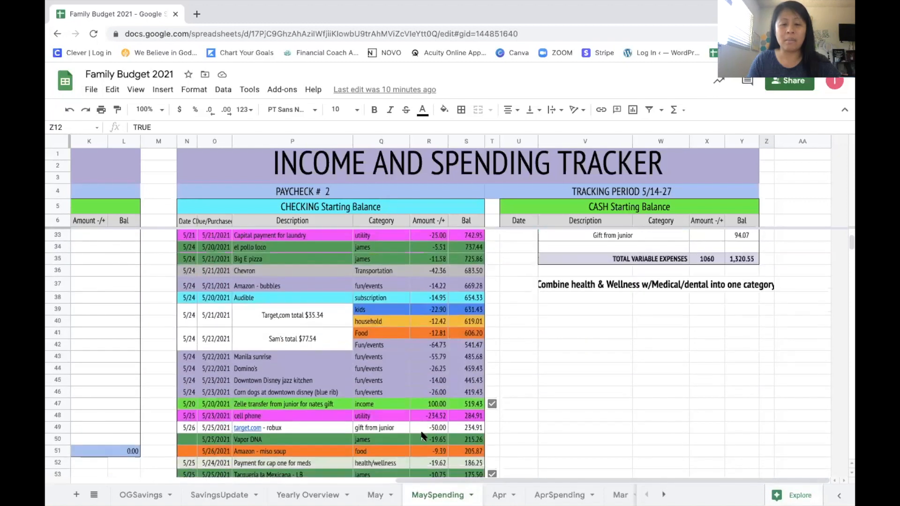
{"action": "scroll", "coordinate": [423, 436], "scroll_direction": "down", "scroll_amount": 2}
Step: Inspect the May 14 paycheck's actual Zelle gift, total income and beginning balance in the May sheet
{"action": "left_click", "coordinate": [375, 495]}
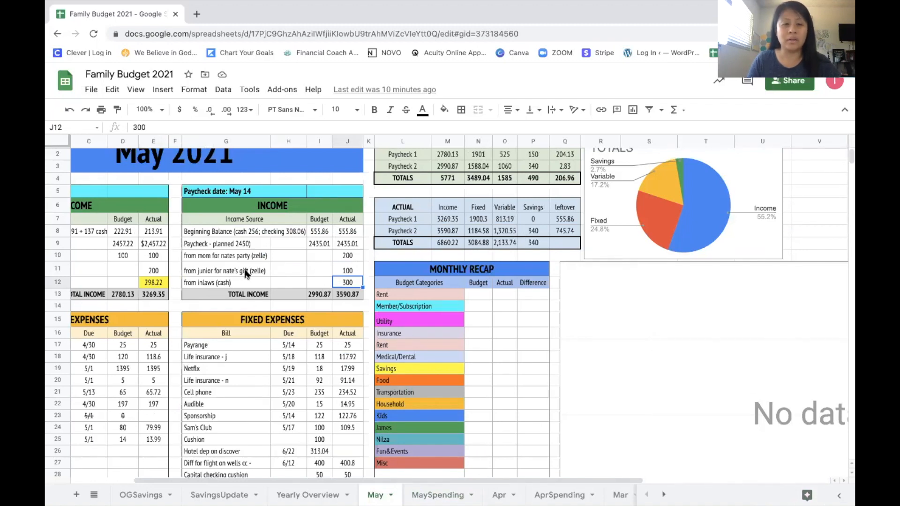
{"action": "left_click", "coordinate": [348, 273]}
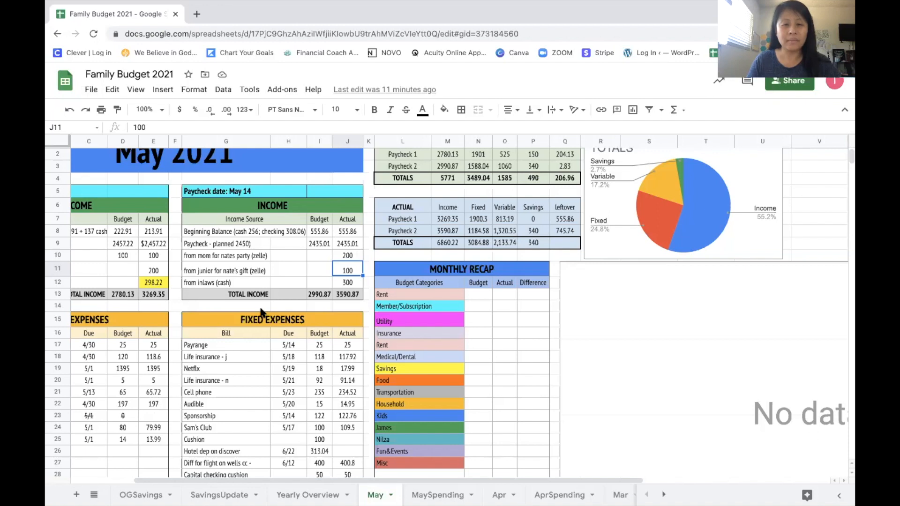
{"action": "scroll", "coordinate": [261, 312], "scroll_direction": "down", "scroll_amount": 3}
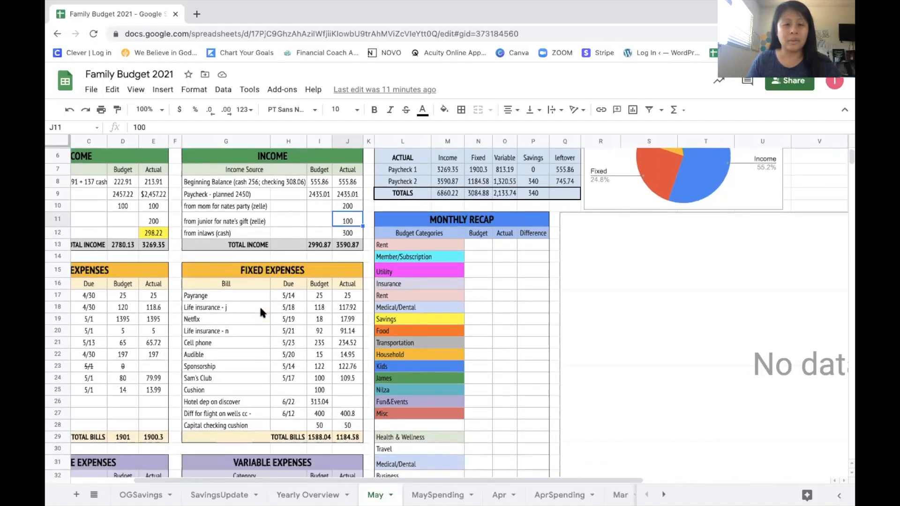
{"action": "left_click", "coordinate": [343, 246]}
{"action": "scroll", "coordinate": [343, 246], "scroll_direction": "up", "scroll_amount": 1}
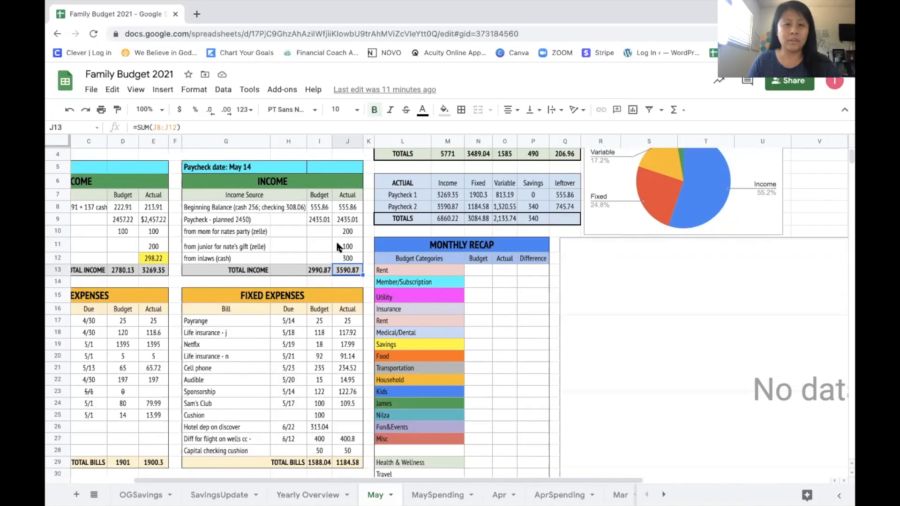
{"action": "left_click", "coordinate": [346, 209]}
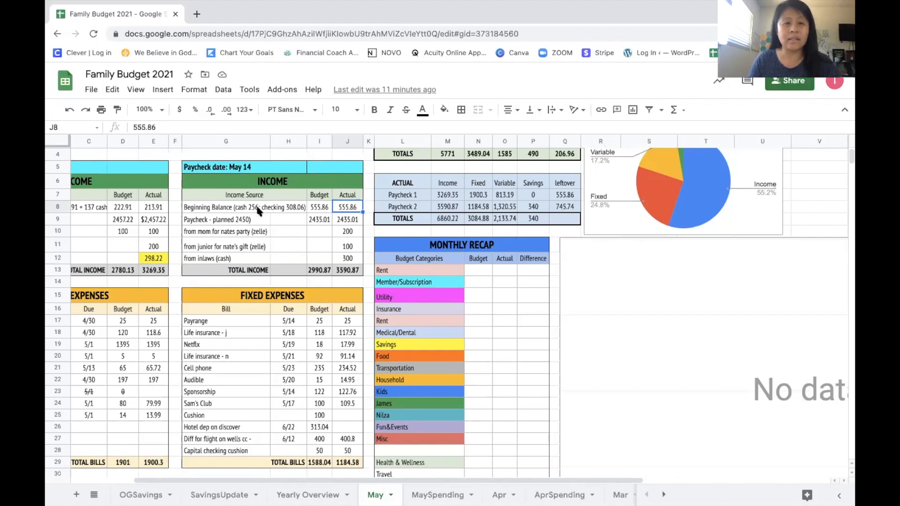
{"action": "scroll", "coordinate": [263, 211], "scroll_direction": "left", "scroll_amount": 3}
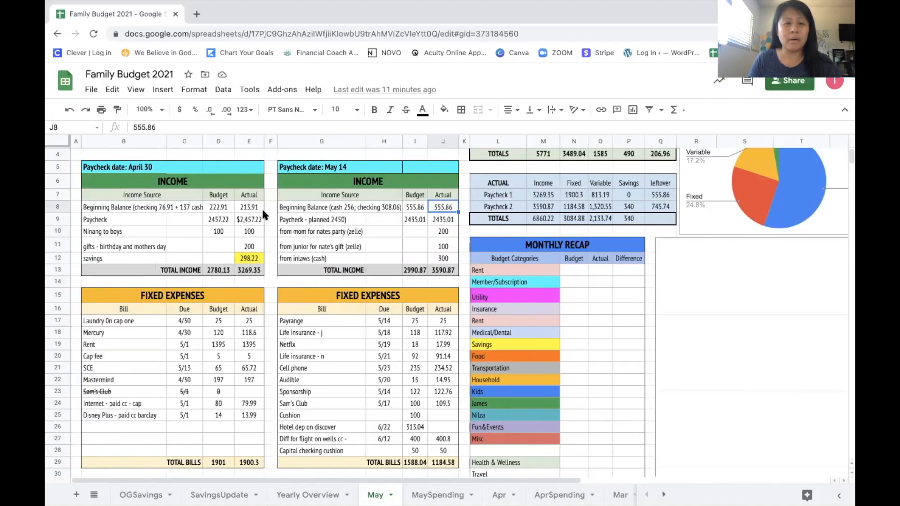
Step: Skim the May budget and inspect the actual leftover for Paycheck 1
{"action": "scroll", "coordinate": [237, 282], "scroll_direction": "down", "scroll_amount": 5}
{"action": "scroll", "coordinate": [236, 283], "scroll_direction": "down", "scroll_amount": 5}
{"action": "scroll", "coordinate": [236, 283], "scroll_direction": "up", "scroll_amount": 10}
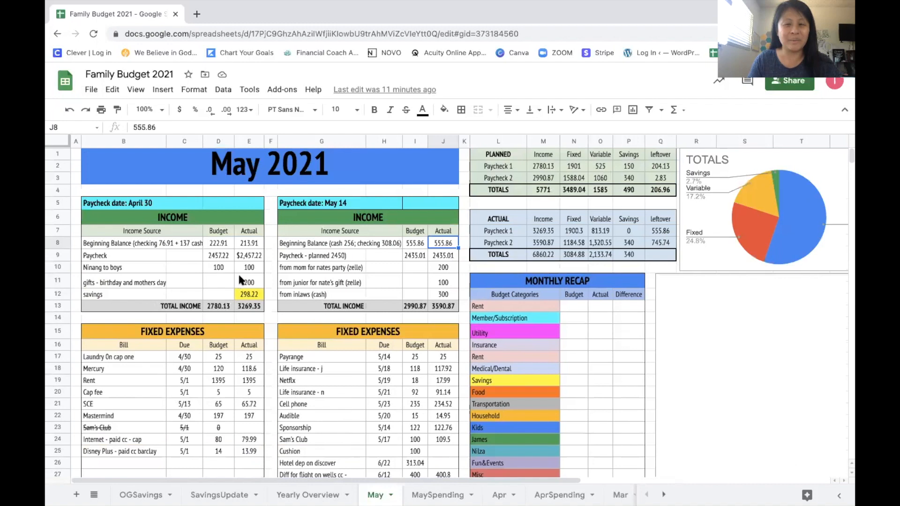
{"action": "left_click", "coordinate": [660, 231]}
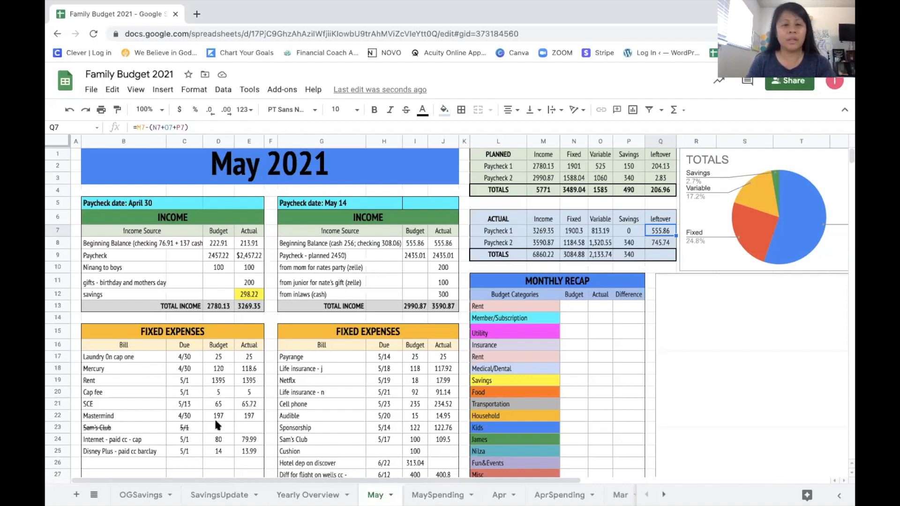
Step: Check the actual amount of the crossed-out Sam's Club bill in the April 30 paycheck's fixed expenses
{"action": "left_click", "coordinate": [242, 425]}
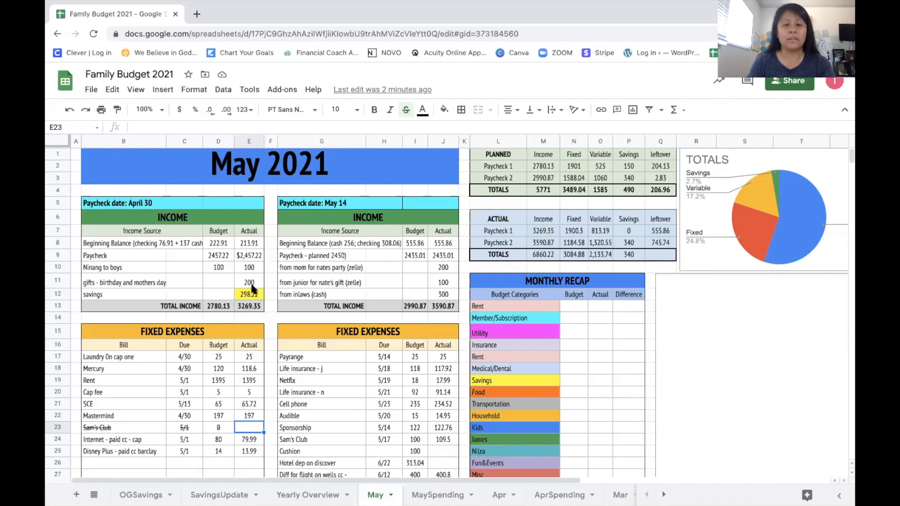
{"action": "scroll", "coordinate": [251, 288], "scroll_direction": "down", "scroll_amount": 3}
{"action": "scroll", "coordinate": [251, 288], "scroll_direction": "up", "scroll_amount": 3}
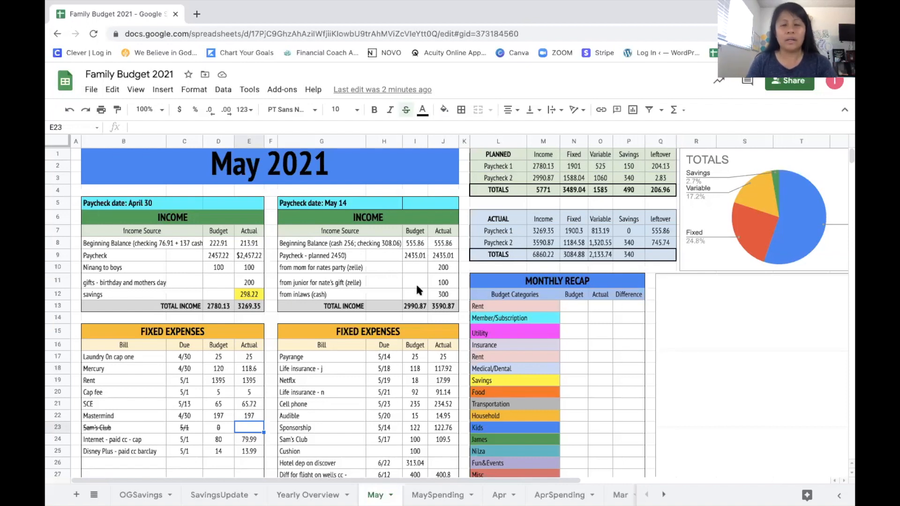
Step: Examine the Cushion row and its budget in the May 14 paycheck's fixed expenses
{"action": "scroll", "coordinate": [419, 290], "scroll_direction": "down", "scroll_amount": 1}
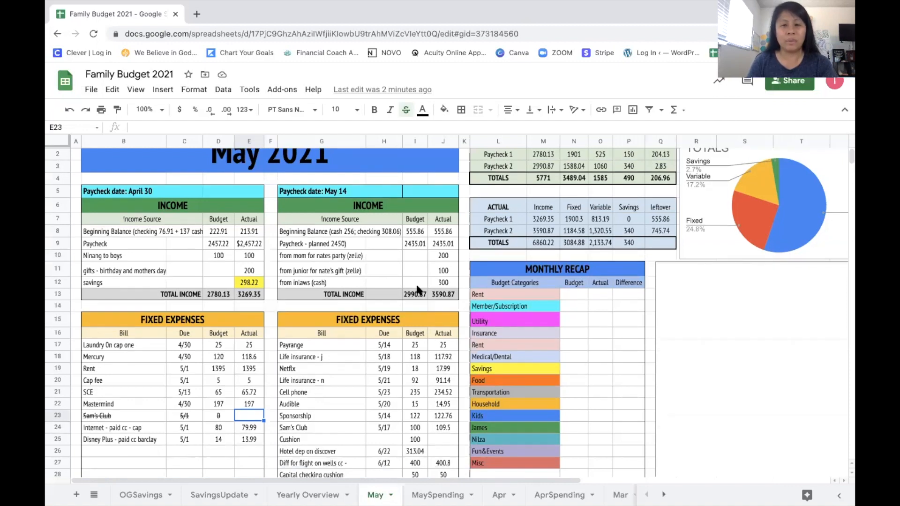
{"action": "scroll", "coordinate": [453, 359], "scroll_direction": "down", "scroll_amount": 4}
{"action": "scroll", "coordinate": [453, 359], "scroll_direction": "down", "scroll_amount": 1}
{"action": "scroll", "coordinate": [453, 366], "scroll_direction": "down", "scroll_amount": 1}
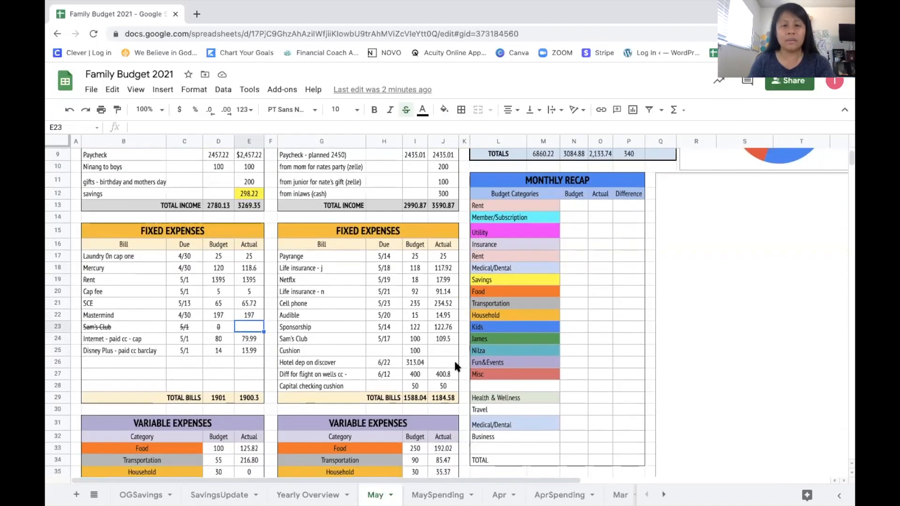
{"action": "left_click", "coordinate": [440, 354]}
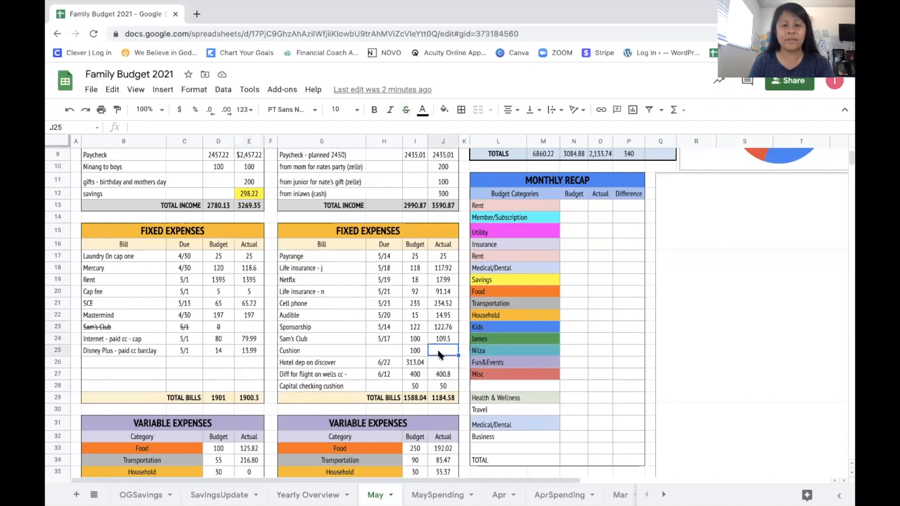
{"action": "scroll", "coordinate": [440, 354], "scroll_direction": "down", "scroll_amount": 1}
{"action": "left_click", "coordinate": [360, 344]}
{"action": "left_click_drag", "start_coordinate": [360, 343], "coordinate": [444, 341]}
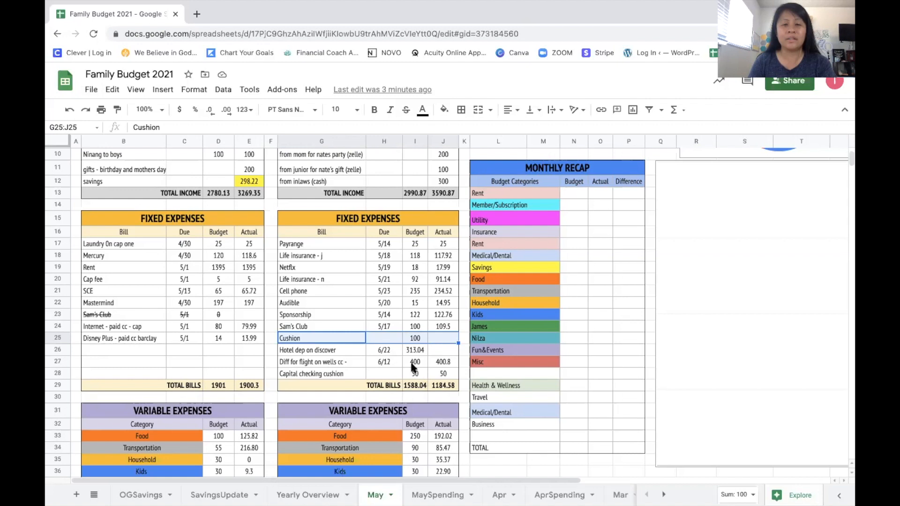
{"action": "left_click", "coordinate": [414, 341]}
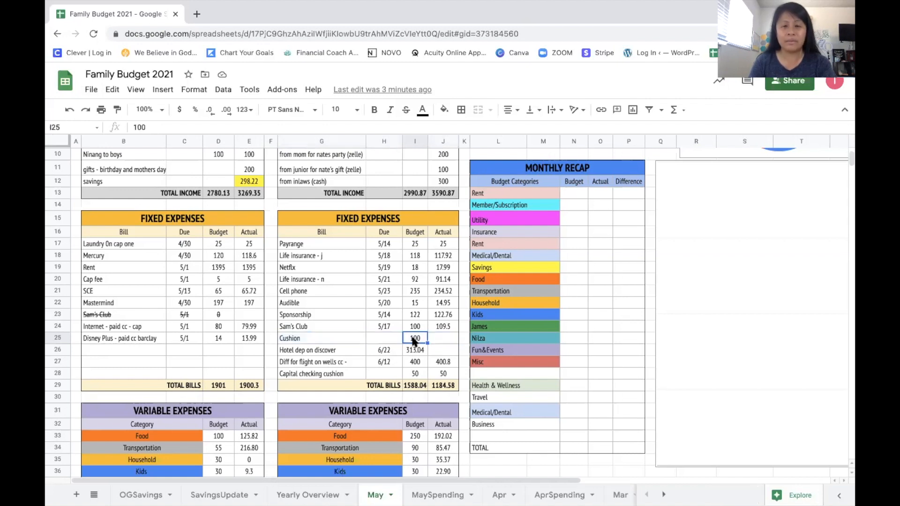
Step: Examine the Hotel dep on discover row, its due date and the remaining May 14 fixed expenses
{"action": "left_click", "coordinate": [314, 352]}
{"action": "left_click_drag", "start_coordinate": [341, 353], "coordinate": [445, 353]}
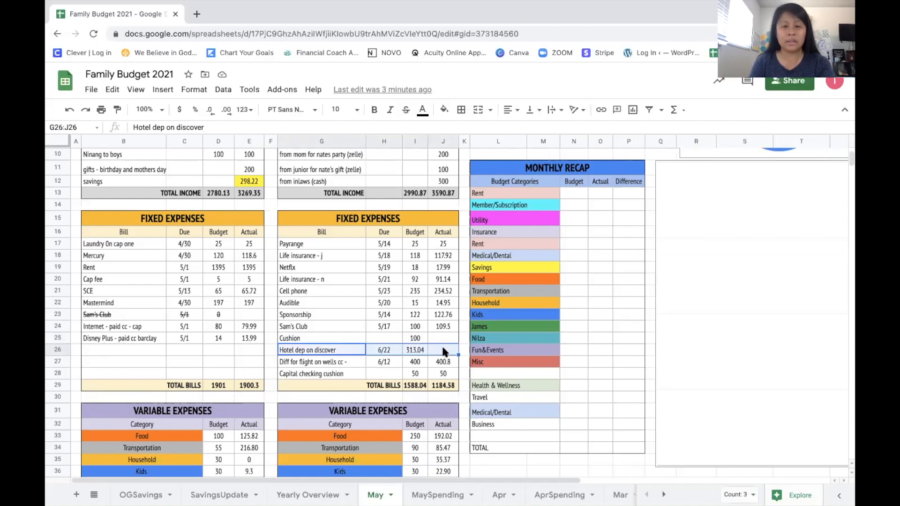
{"action": "left_click", "coordinate": [394, 351]}
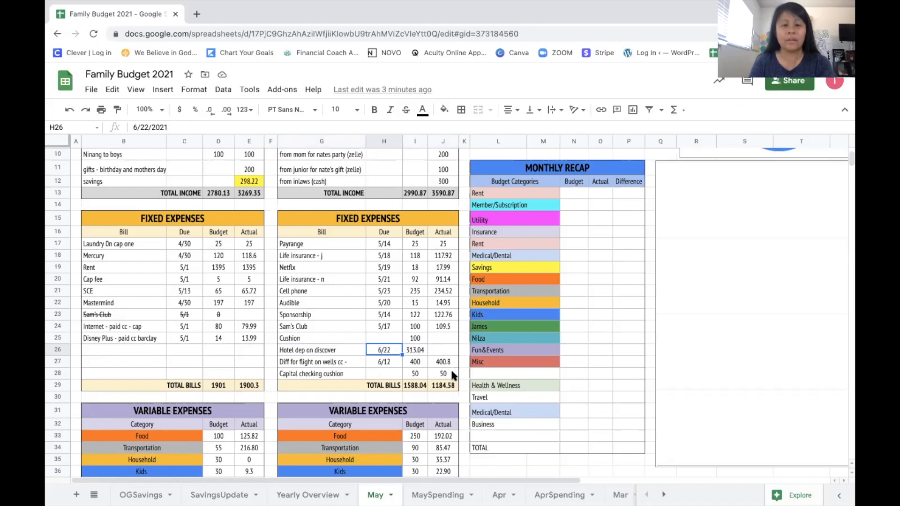
{"action": "scroll", "coordinate": [452, 375], "scroll_direction": "down", "scroll_amount": 1}
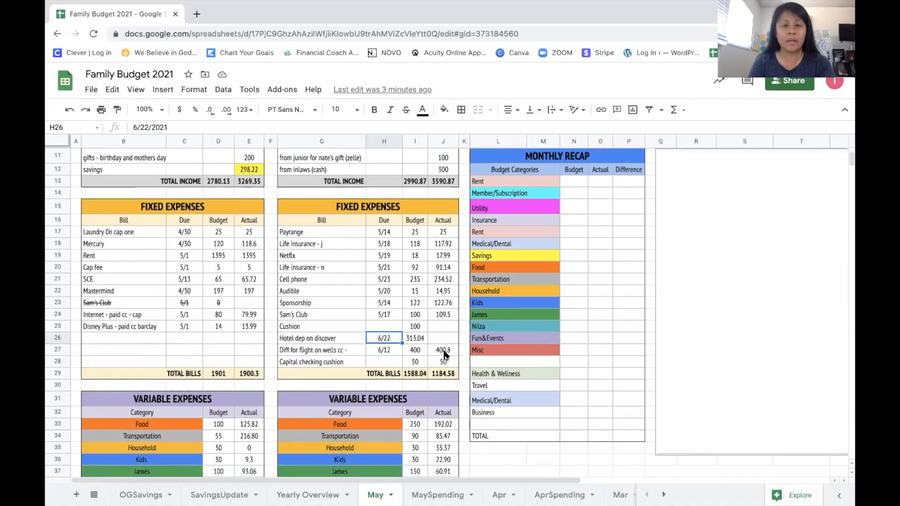
{"action": "scroll", "coordinate": [444, 354], "scroll_direction": "down", "scroll_amount": 1}
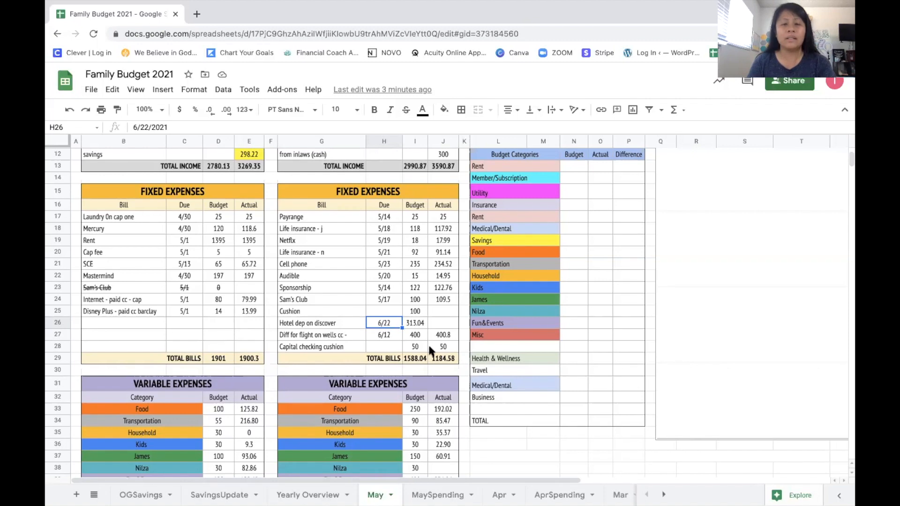
{"action": "scroll", "coordinate": [429, 347], "scroll_direction": "down", "scroll_amount": 2}
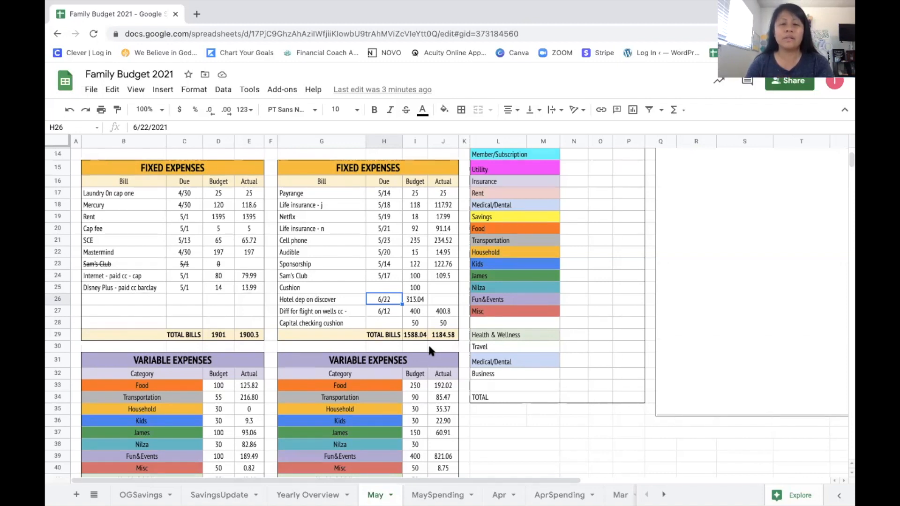
{"action": "scroll", "coordinate": [356, 321], "scroll_direction": "down", "scroll_amount": 1}
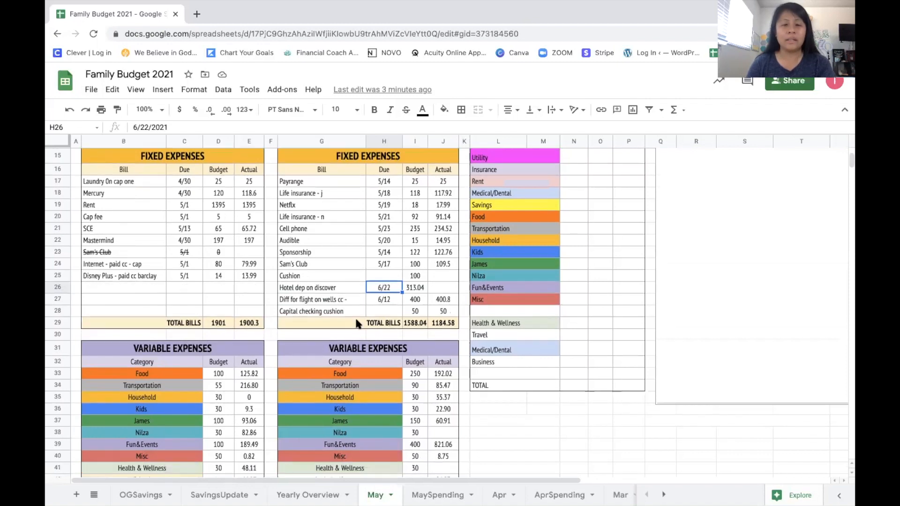
Step: Review the May 14 paycheck's variable expenses and savings, and inspect the actual total savings
{"action": "scroll", "coordinate": [357, 321], "scroll_direction": "down", "scroll_amount": 6}
{"action": "scroll", "coordinate": [356, 323], "scroll_direction": "down", "scroll_amount": 1}
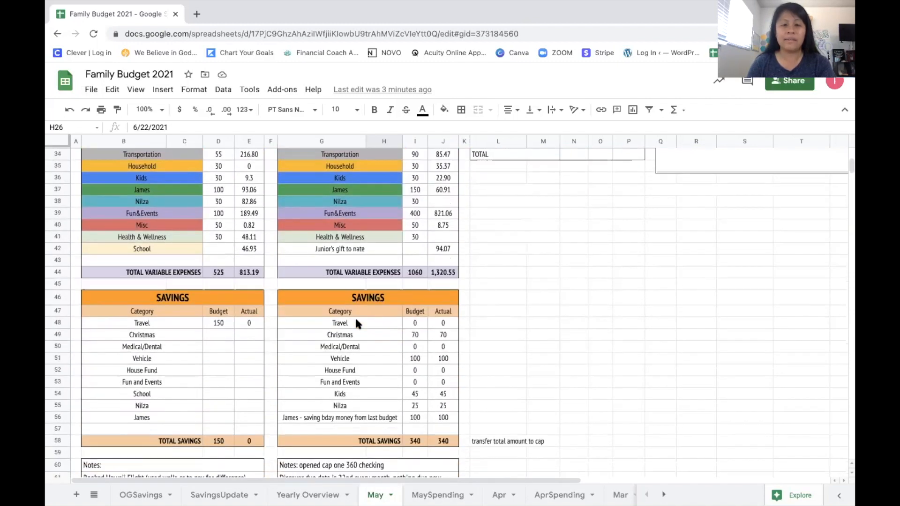
{"action": "left_click", "coordinate": [443, 443]}
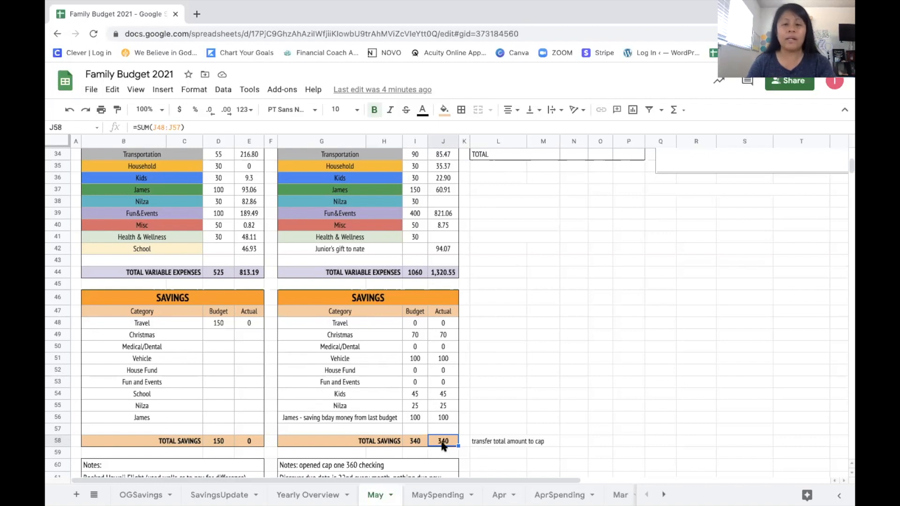
Step: Inspect the actual savings amounts for Christmas, Vehicle, Kids, the two family members and Travel in the May 14 paycheck
{"action": "left_click", "coordinate": [440, 331]}
{"action": "left_click", "coordinate": [443, 360]}
{"action": "left_click", "coordinate": [443, 404]}
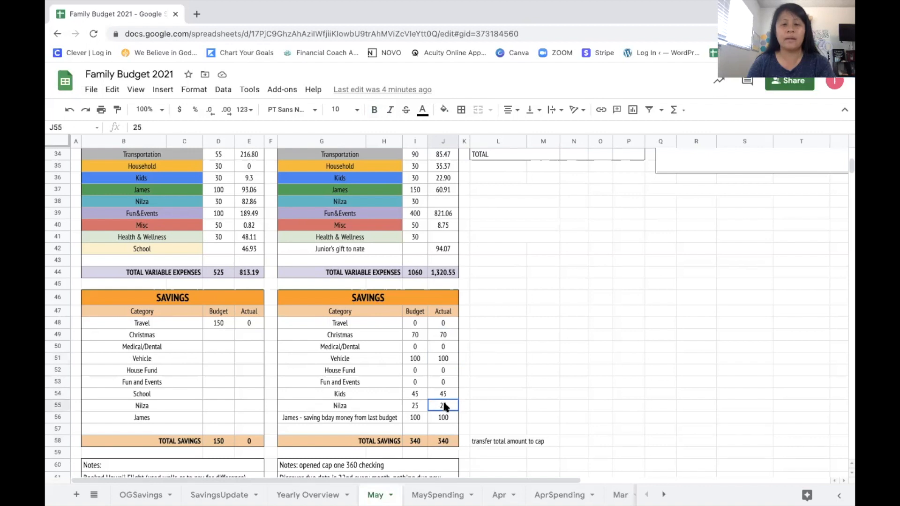
{"action": "left_click", "coordinate": [439, 420]}
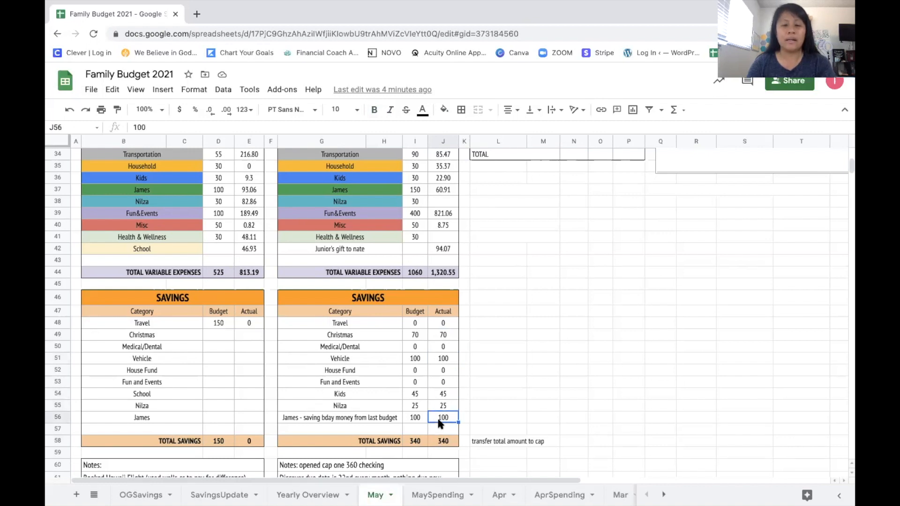
{"action": "left_click", "coordinate": [446, 336]}
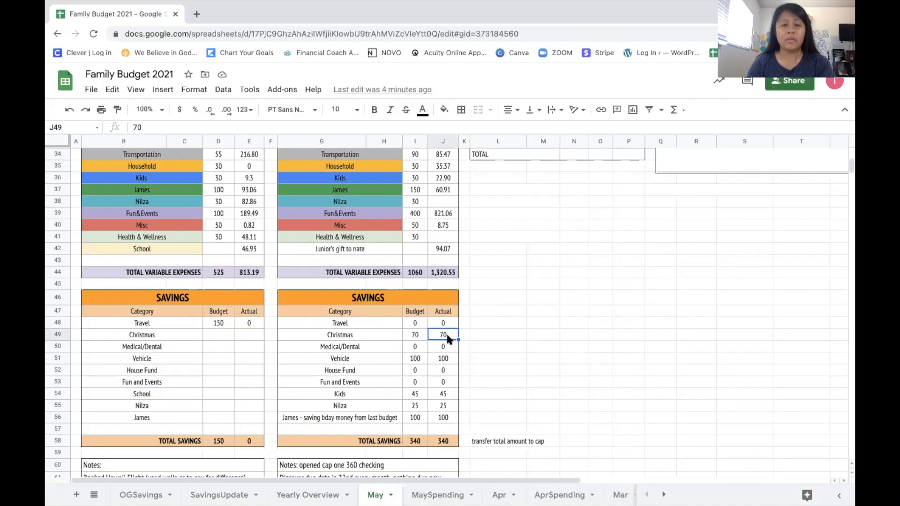
{"action": "left_click", "coordinate": [449, 360]}
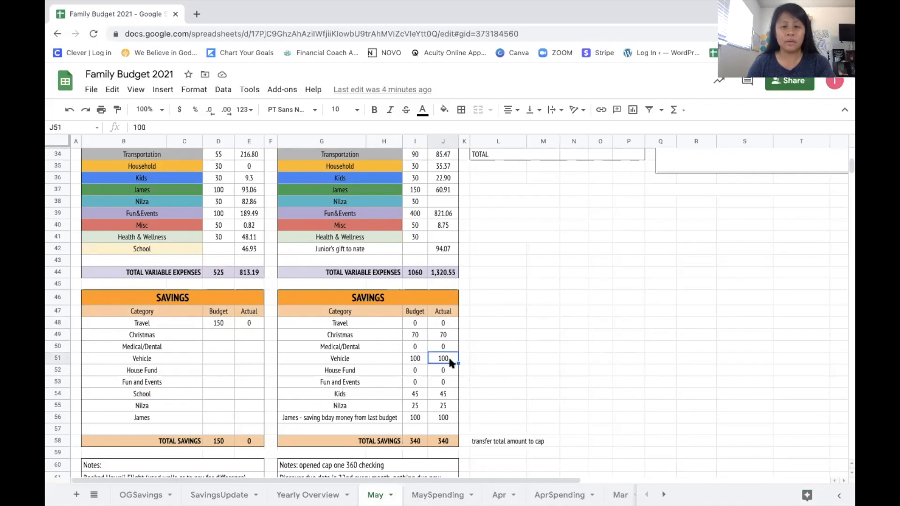
{"action": "left_click", "coordinate": [446, 394]}
{"action": "left_click", "coordinate": [445, 407]}
{"action": "left_click", "coordinate": [450, 417]}
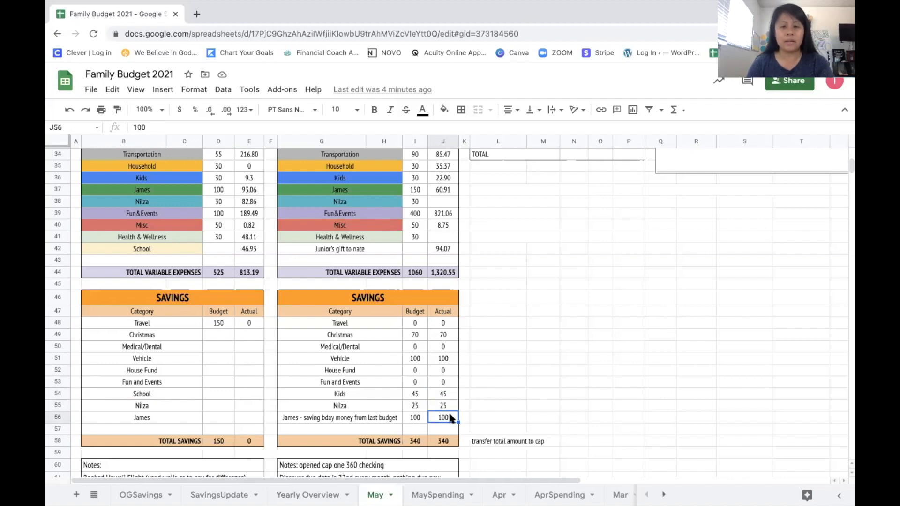
{"action": "left_click", "coordinate": [442, 324]}
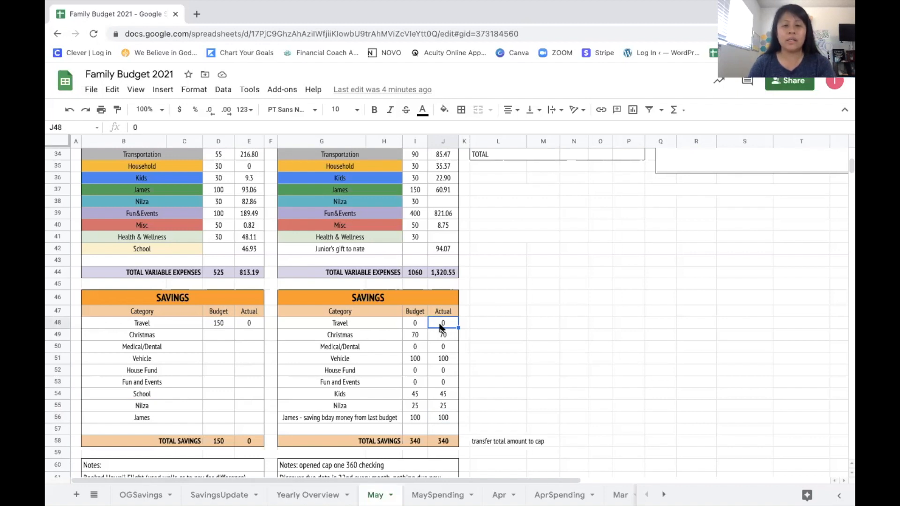
Step: Check the actual amounts of the Hotel dep on discover bill and the House Fund savings in the May 14 paycheck
{"action": "scroll", "coordinate": [441, 327], "scroll_direction": "up", "scroll_amount": 5}
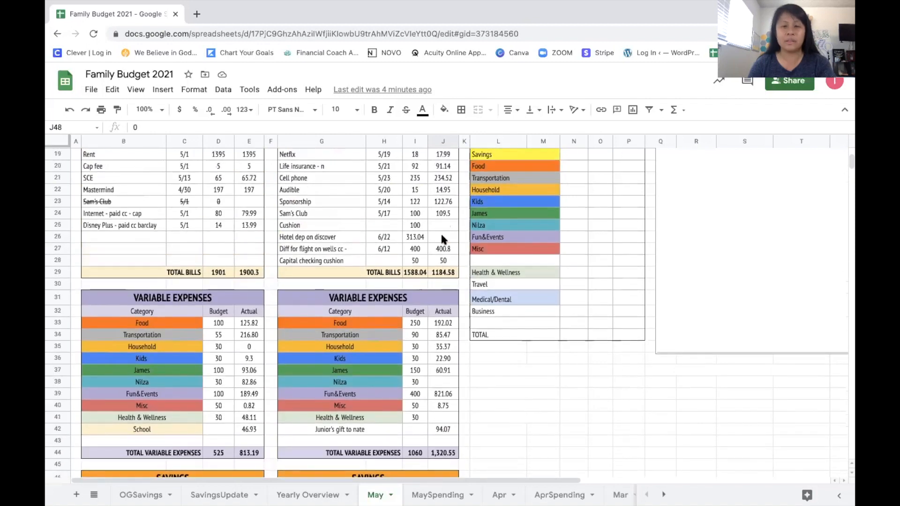
{"action": "left_click", "coordinate": [437, 237]}
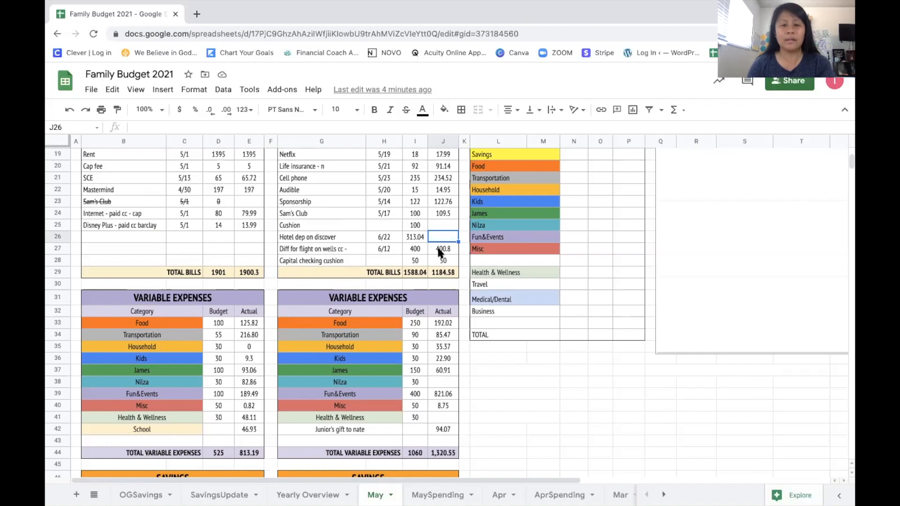
{"action": "scroll", "coordinate": [434, 263], "scroll_direction": "down", "scroll_amount": 4}
{"action": "scroll", "coordinate": [434, 270], "scroll_direction": "down", "scroll_amount": 1}
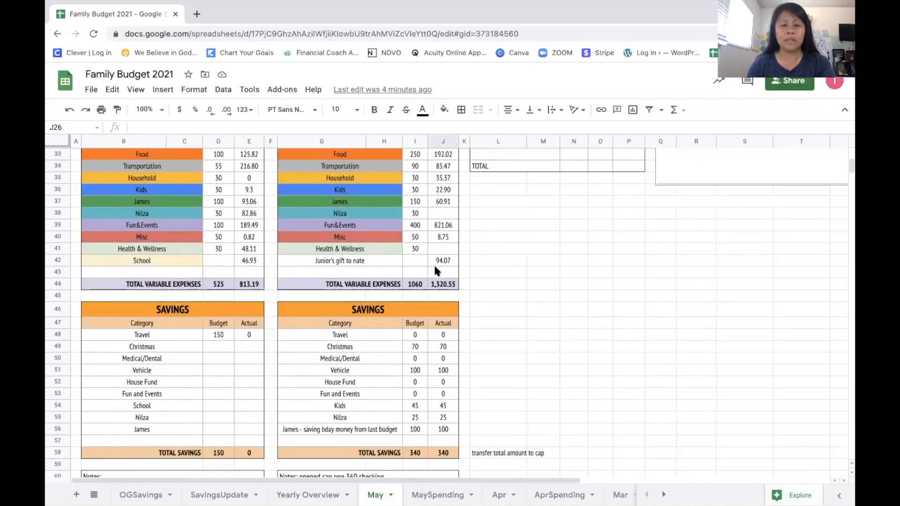
{"action": "left_click", "coordinate": [430, 382]}
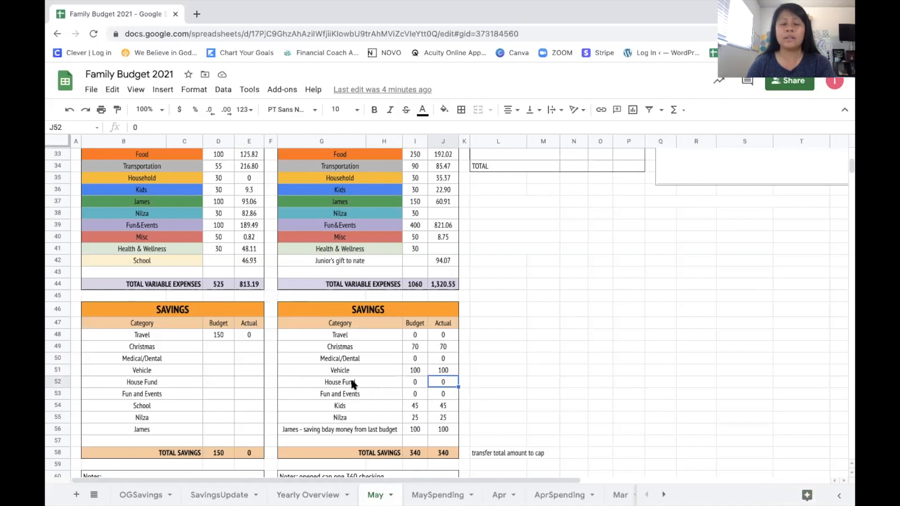
{"action": "key", "text": "Left"}
{"action": "key", "text": "Left"}
{"action": "left_click", "coordinate": [436, 382]}
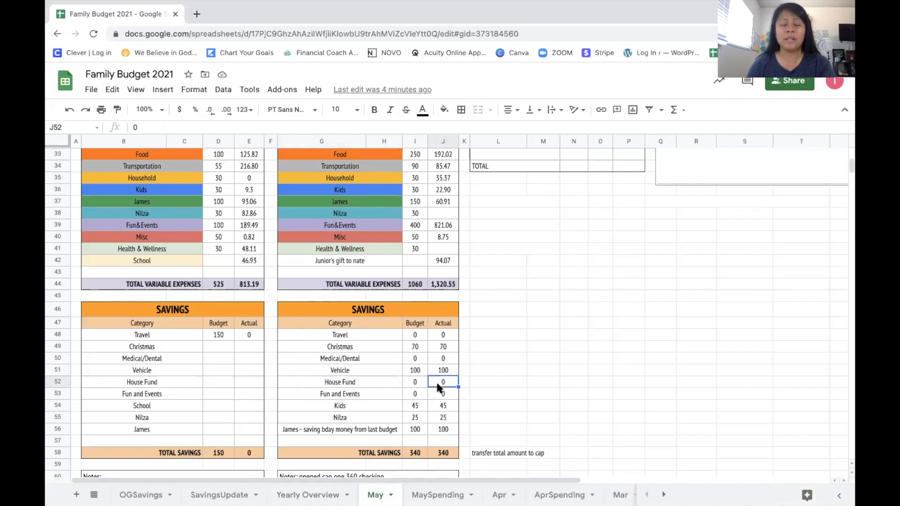
Step: Review the May 14 paycheck's variable expenses, inspecting the actual cells in J38, Food and Transportation
{"action": "scroll", "coordinate": [436, 383], "scroll_direction": "up", "scroll_amount": 1}
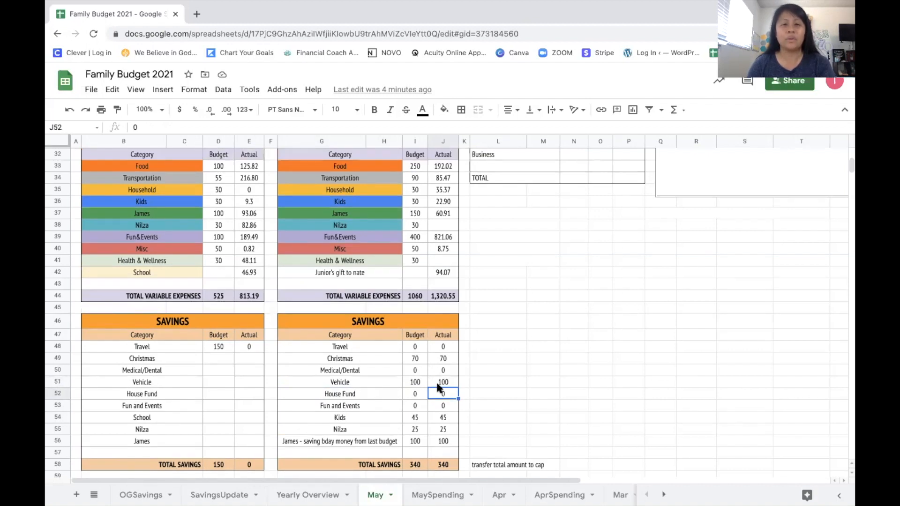
{"action": "scroll", "coordinate": [436, 387], "scroll_direction": "up", "scroll_amount": 6}
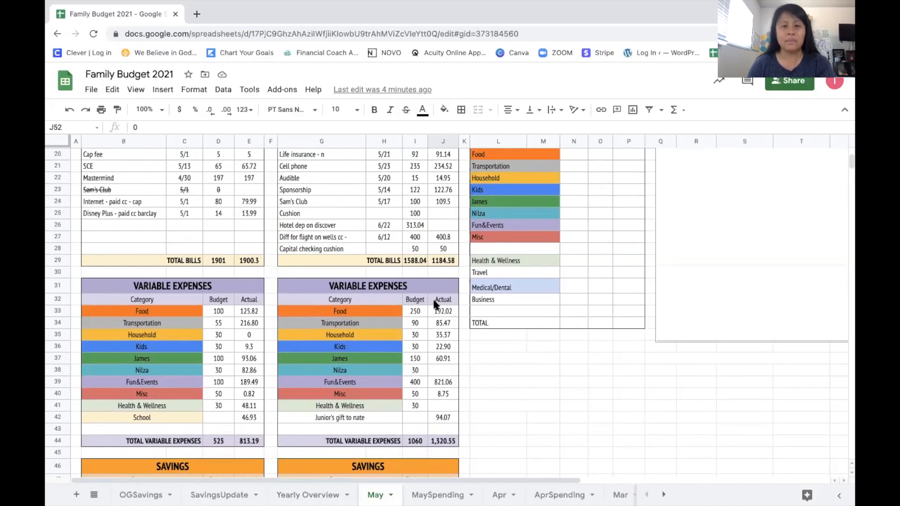
{"action": "scroll", "coordinate": [441, 255], "scroll_direction": "down", "scroll_amount": 1}
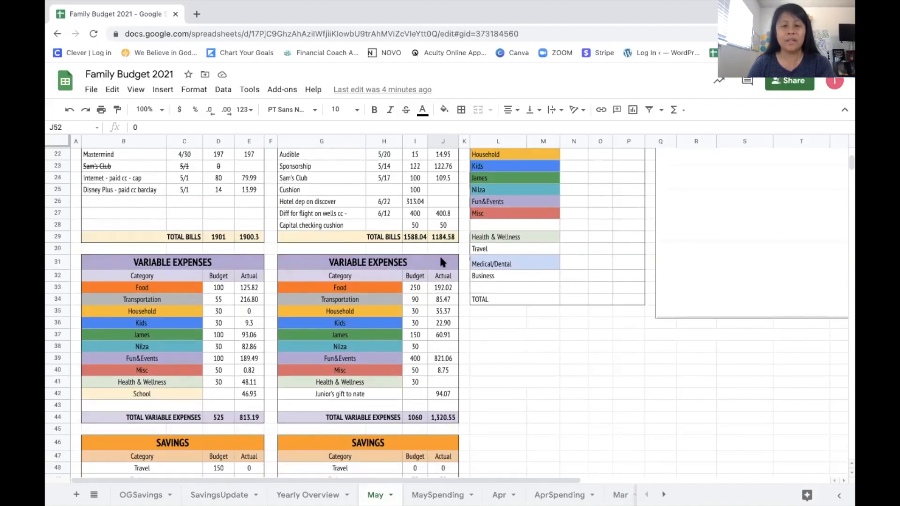
{"action": "scroll", "coordinate": [441, 258], "scroll_direction": "down", "scroll_amount": 1}
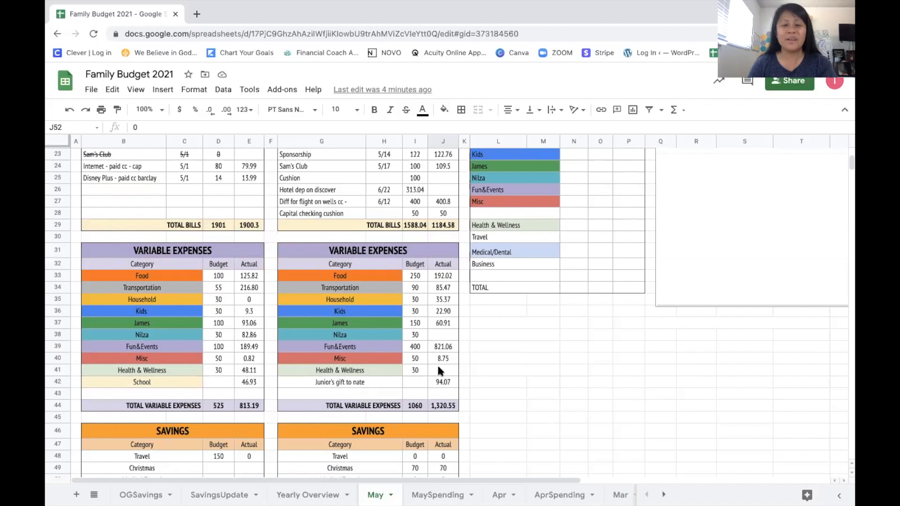
{"action": "scroll", "coordinate": [432, 307], "scroll_direction": "down", "scroll_amount": 1}
{"action": "left_click", "coordinate": [436, 323]}
{"action": "scroll", "coordinate": [429, 356], "scroll_direction": "down", "scroll_amount": 2}
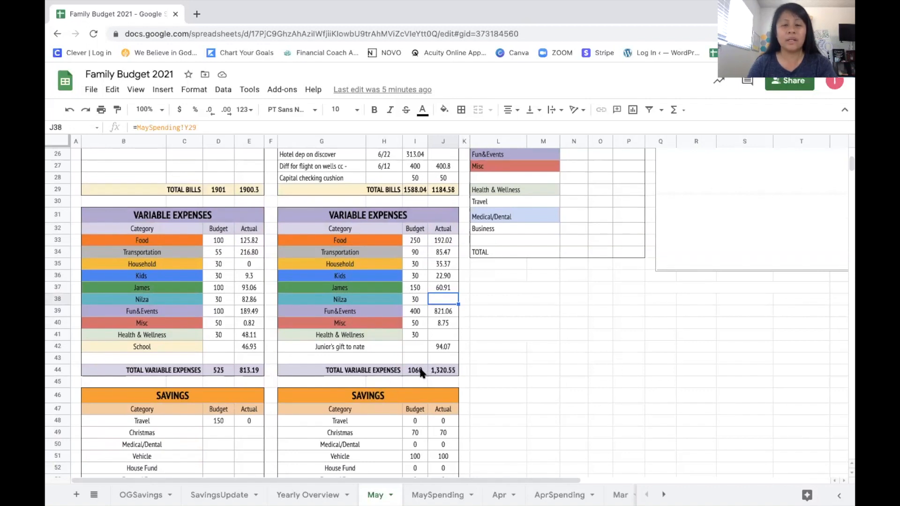
{"action": "left_click", "coordinate": [443, 240]}
{"action": "left_click", "coordinate": [439, 249]}
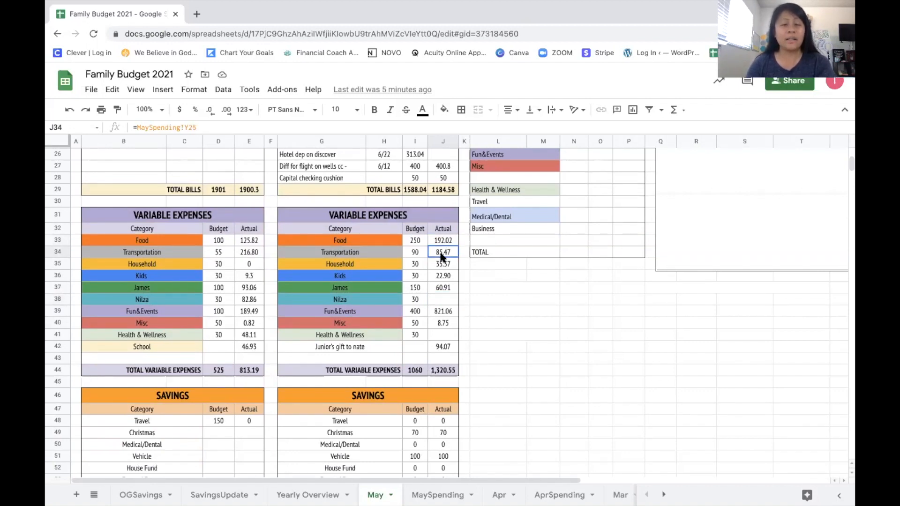
{"action": "left_click", "coordinate": [394, 241]}
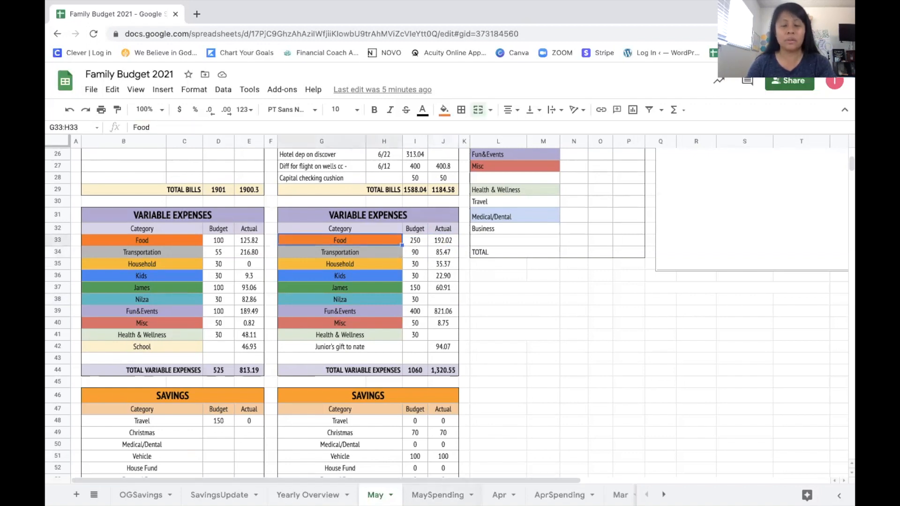
Step: Open the MaySpending sheet and review the Paycheck #2 transactions and the variable expenses table
{"action": "left_click", "coordinate": [437, 494]}
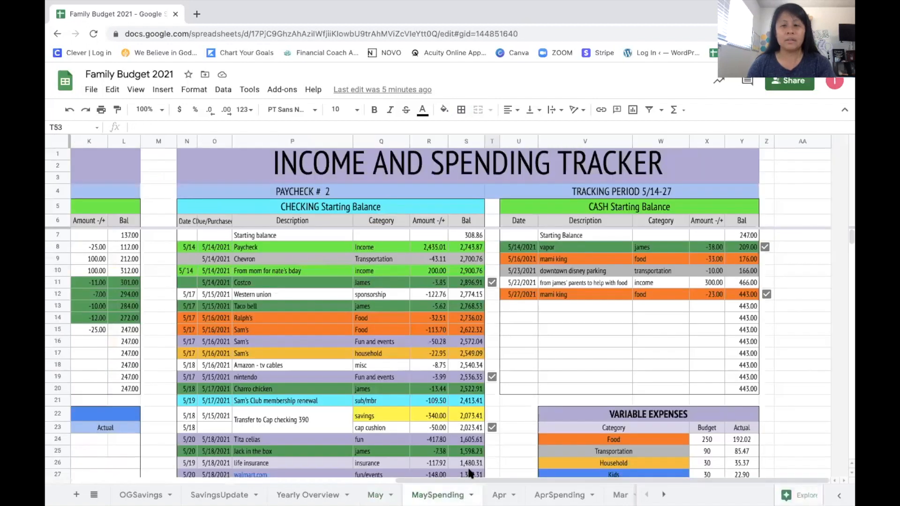
{"action": "scroll", "coordinate": [454, 408], "scroll_direction": "down", "scroll_amount": 1}
{"action": "scroll", "coordinate": [454, 409], "scroll_direction": "up", "scroll_amount": 1}
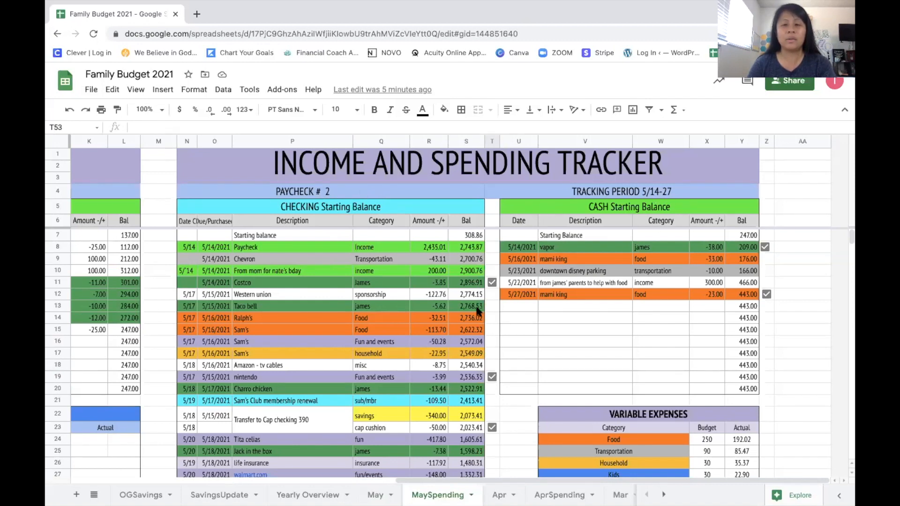
{"action": "scroll", "coordinate": [418, 346], "scroll_direction": "down", "scroll_amount": 3}
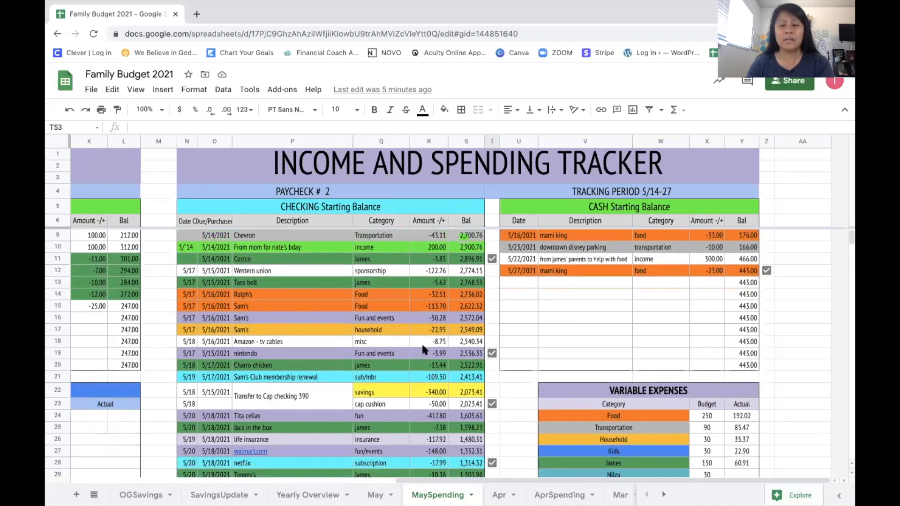
{"action": "scroll", "coordinate": [426, 351], "scroll_direction": "down", "scroll_amount": 1}
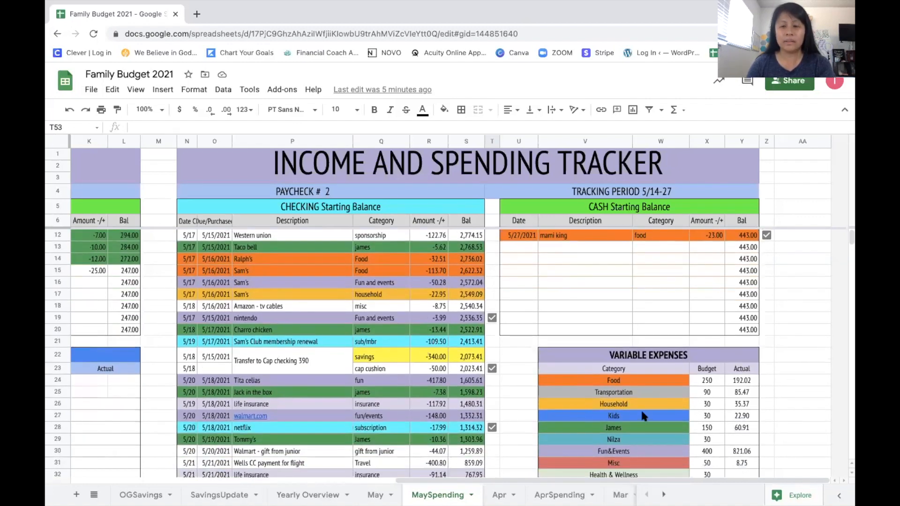
{"action": "scroll", "coordinate": [640, 408], "scroll_direction": "down", "scroll_amount": 2}
{"action": "scroll", "coordinate": [640, 408], "scroll_direction": "down", "scroll_amount": 1}
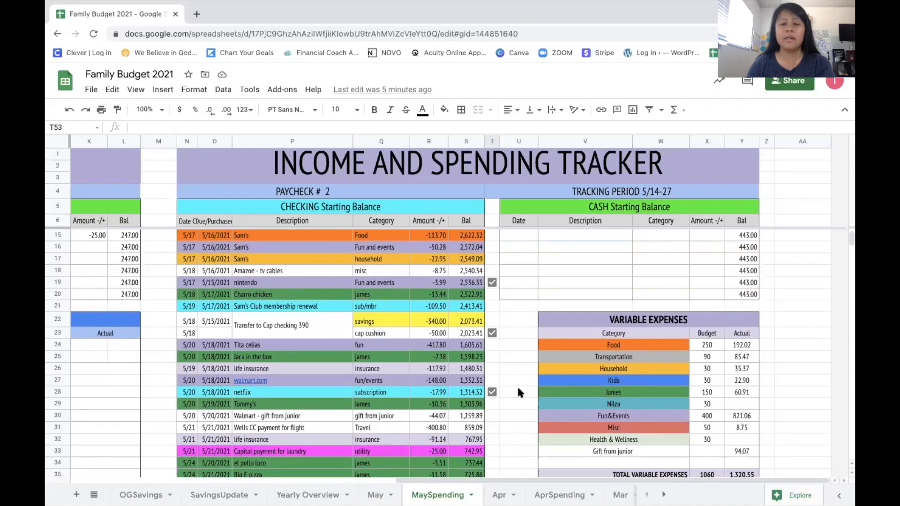
Step: Compare the actual Food amount's formula on the MaySpending sheet with the linked Food cell on the May sheet
{"action": "left_click", "coordinate": [375, 495]}
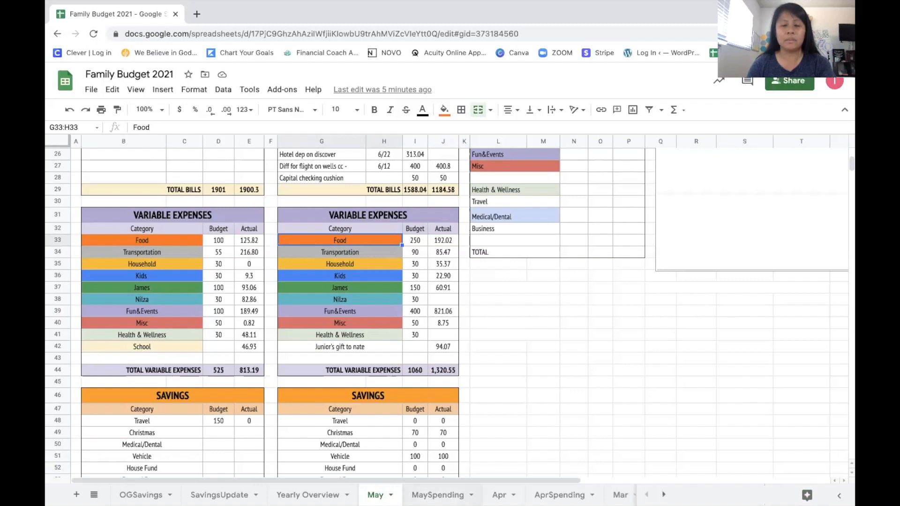
{"action": "left_click", "coordinate": [429, 495]}
{"action": "left_click", "coordinate": [738, 347]}
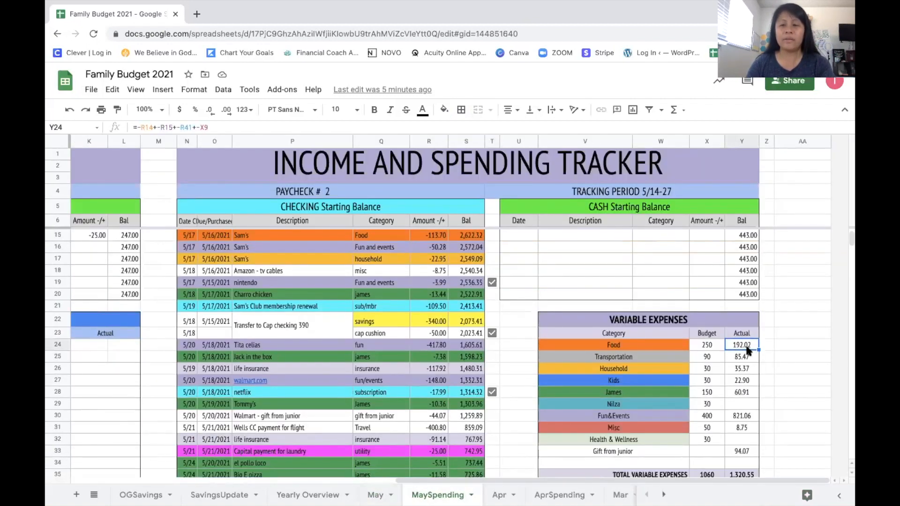
{"action": "left_click", "coordinate": [743, 370]}
{"action": "left_click", "coordinate": [740, 347]}
{"action": "left_click", "coordinate": [375, 495]}
{"action": "left_click", "coordinate": [442, 242]}
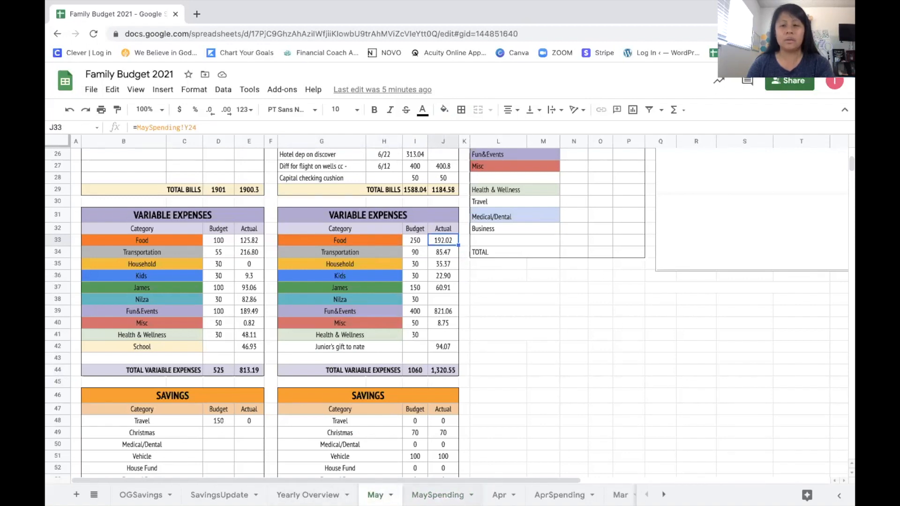
Step: Open the actual Food formula in Y24 on the MaySpending sheet and check it against the checking account's food transactions
{"action": "left_click", "coordinate": [437, 495]}
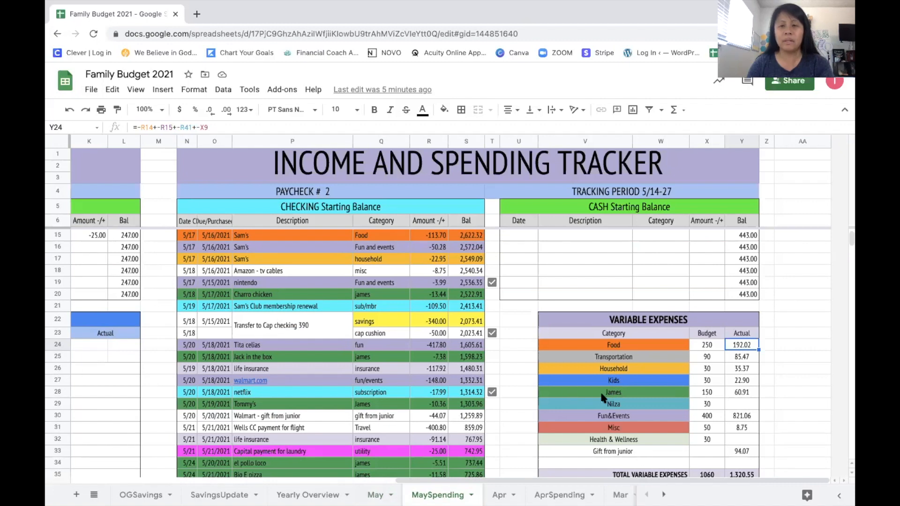
{"action": "double_click", "coordinate": [747, 349]}
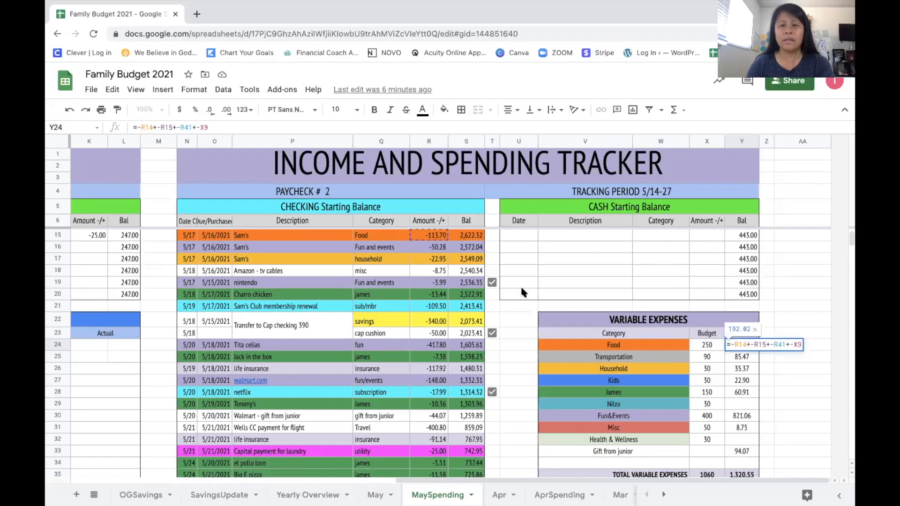
{"action": "scroll", "coordinate": [417, 359], "scroll_direction": "down", "scroll_amount": 5}
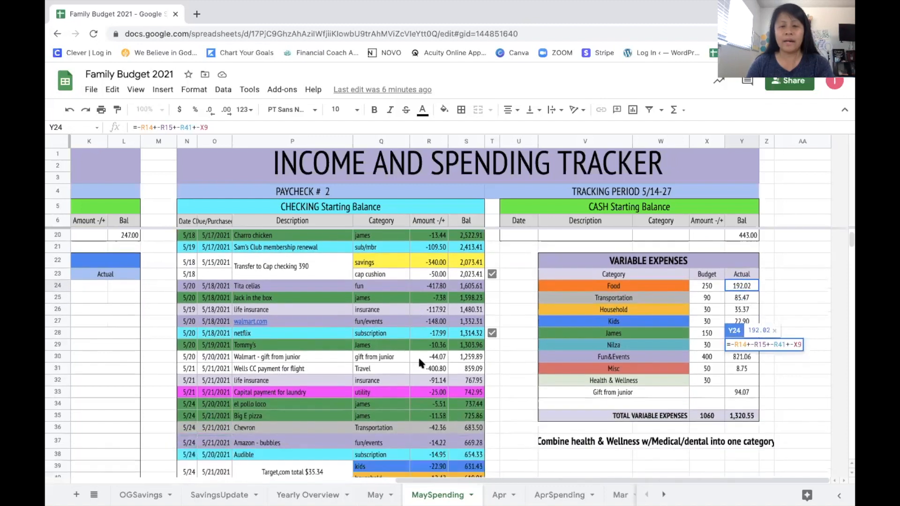
{"action": "scroll", "coordinate": [432, 433], "scroll_direction": "down", "scroll_amount": 4}
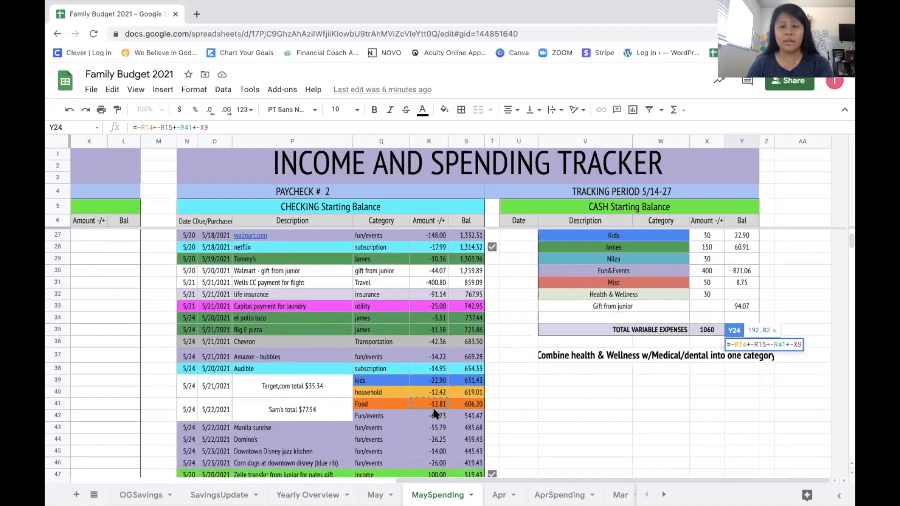
{"action": "scroll", "coordinate": [435, 413], "scroll_direction": "down", "scroll_amount": 2}
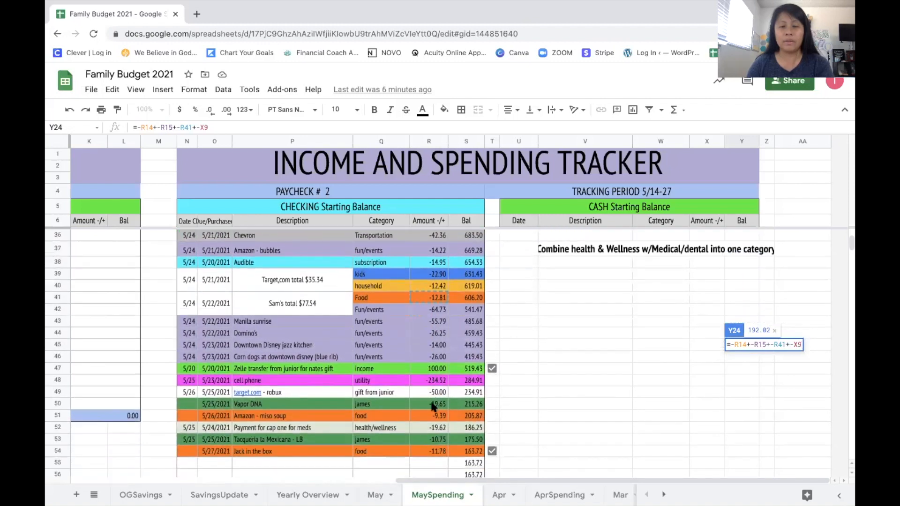
{"action": "scroll", "coordinate": [439, 412], "scroll_direction": "down", "scroll_amount": 1}
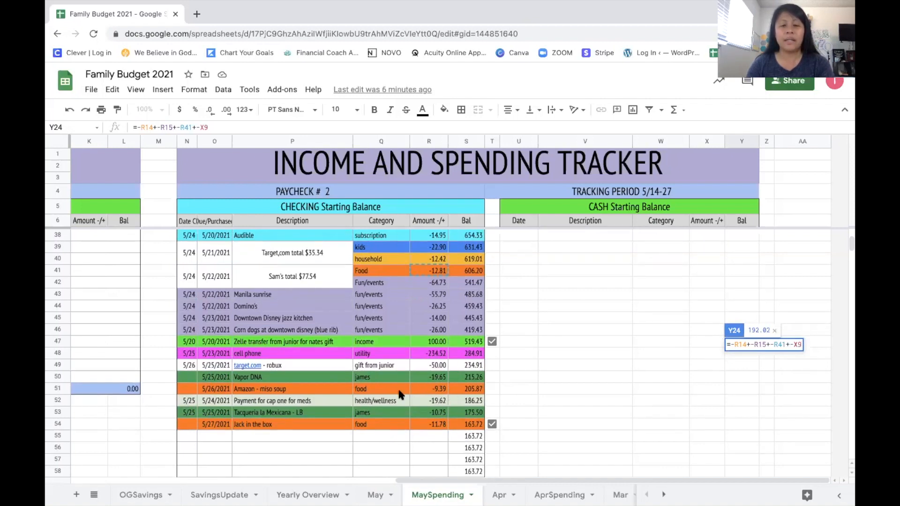
Step: Extend the actual Food formula in Y24 by adding -R51 for Amazon miso soup and -R54 for Jack in the box
{"action": "scroll", "coordinate": [481, 404], "scroll_direction": "up", "scroll_amount": 3}
{"action": "scroll", "coordinate": [482, 404], "scroll_direction": "up", "scroll_amount": 7}
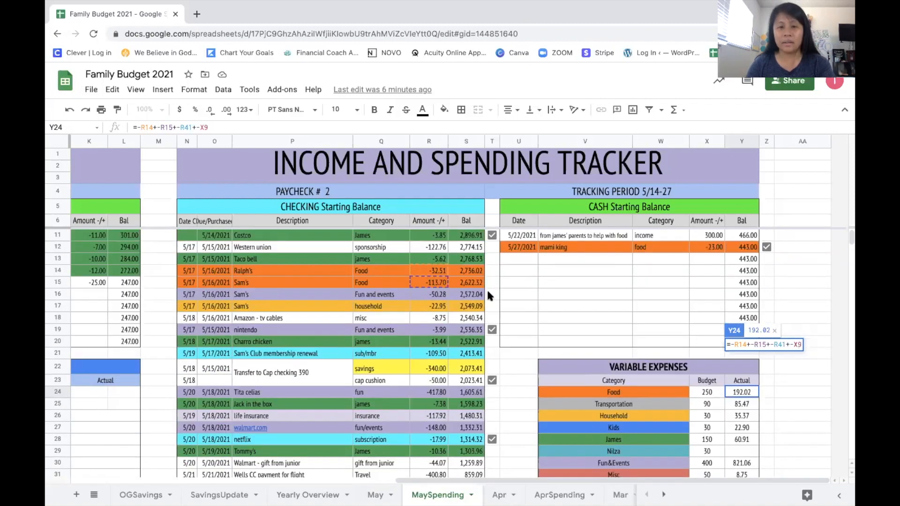
{"action": "scroll", "coordinate": [486, 289], "scroll_direction": "up", "scroll_amount": 2}
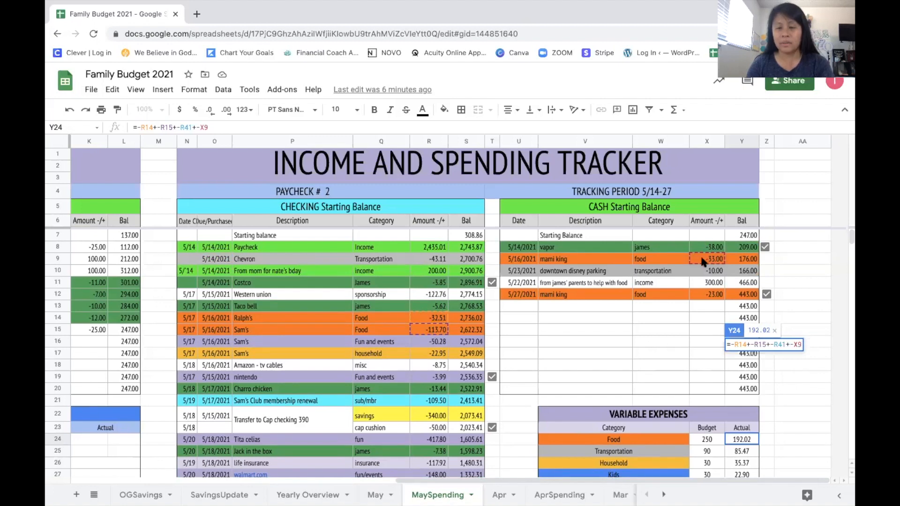
{"action": "scroll", "coordinate": [440, 336], "scroll_direction": "down", "scroll_amount": 1}
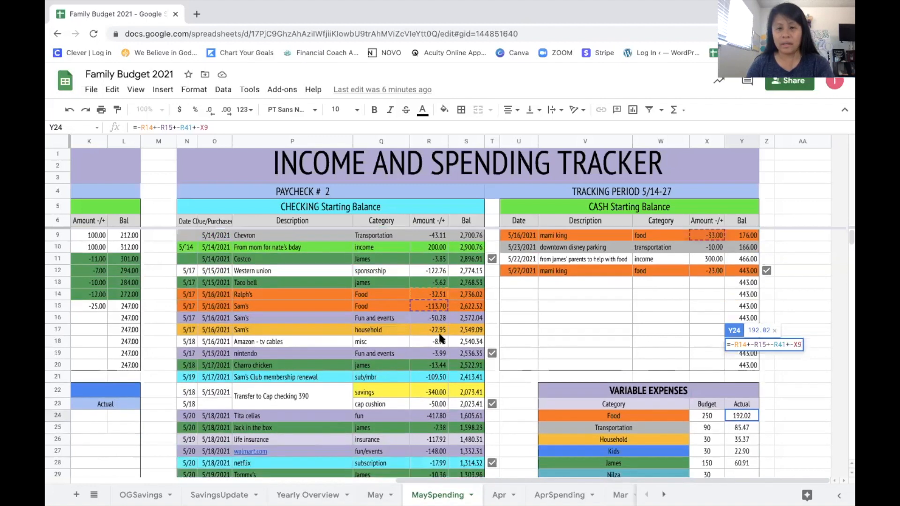
{"action": "scroll", "coordinate": [441, 337], "scroll_direction": "down", "scroll_amount": 5}
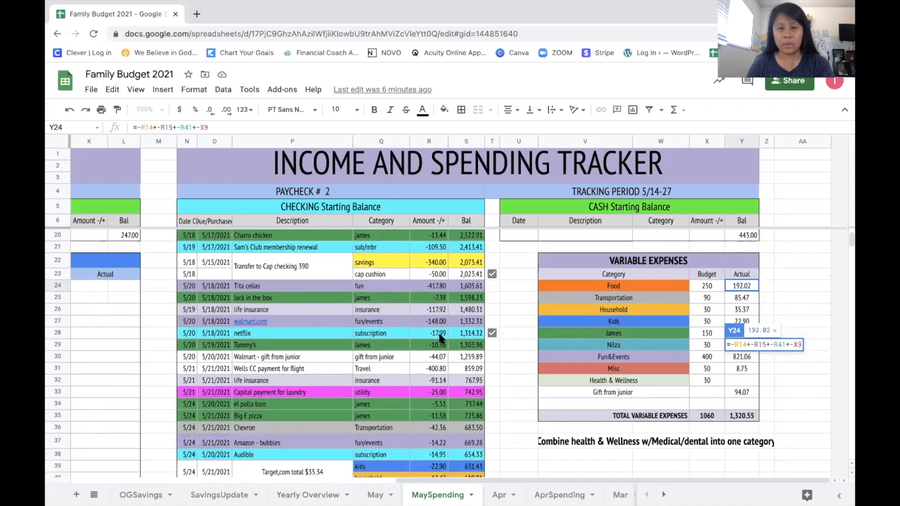
{"action": "scroll", "coordinate": [440, 337], "scroll_direction": "down", "scroll_amount": 3}
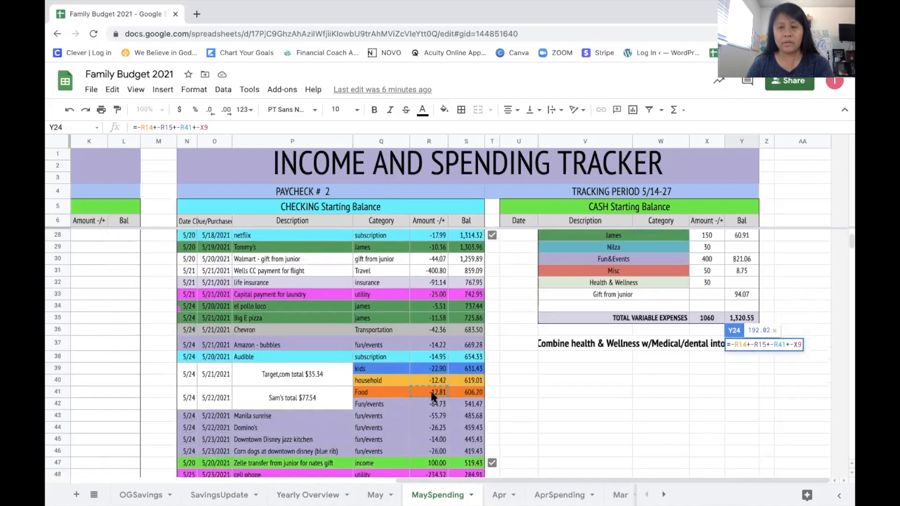
{"action": "scroll", "coordinate": [432, 395], "scroll_direction": "down", "scroll_amount": 5}
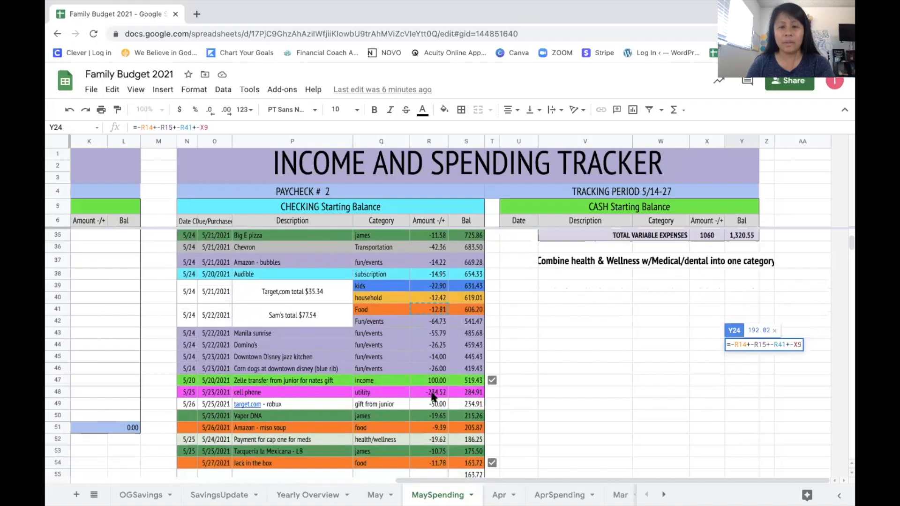
{"action": "type", "text": "+-"}
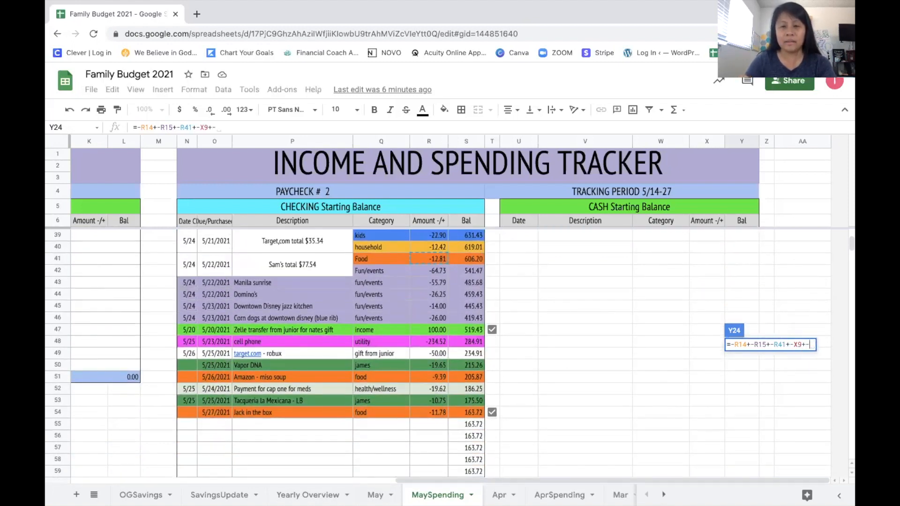
{"action": "left_click", "coordinate": [436, 380]}
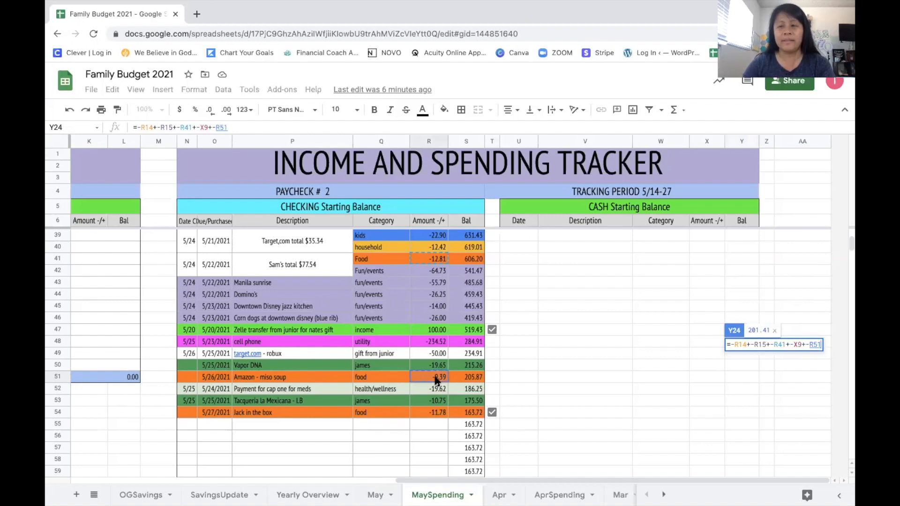
{"action": "type", "text": "+"}
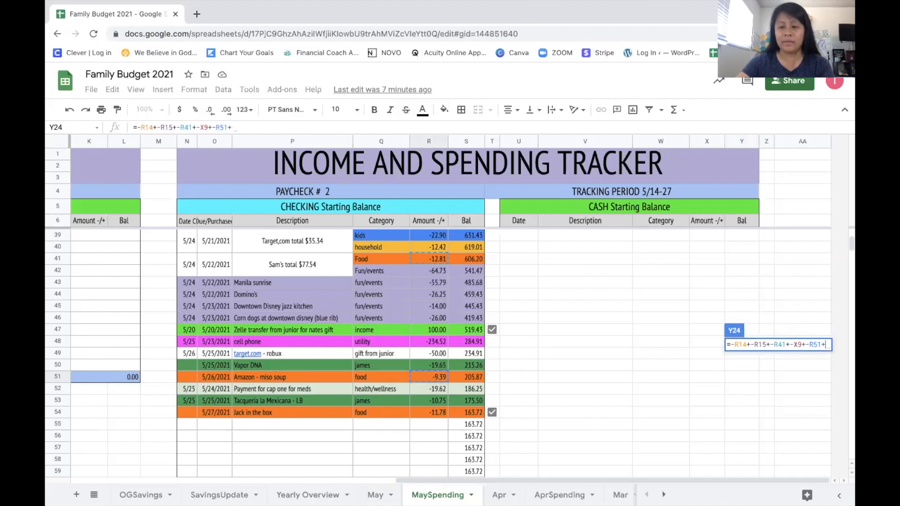
{"action": "type", "text": "-"}
{"action": "left_click", "coordinate": [432, 414]}
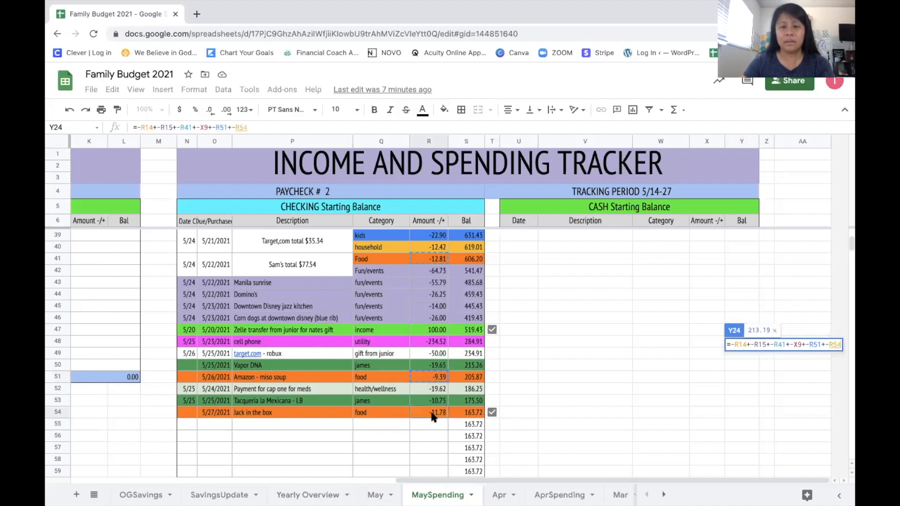
Step: Add -X12, the 5/27 cash food purchase, to the actual Food formula in Y24 and commit it
{"action": "type", "text": "+-"}
{"action": "scroll", "coordinate": [537, 339], "scroll_direction": "up", "scroll_amount": 10}
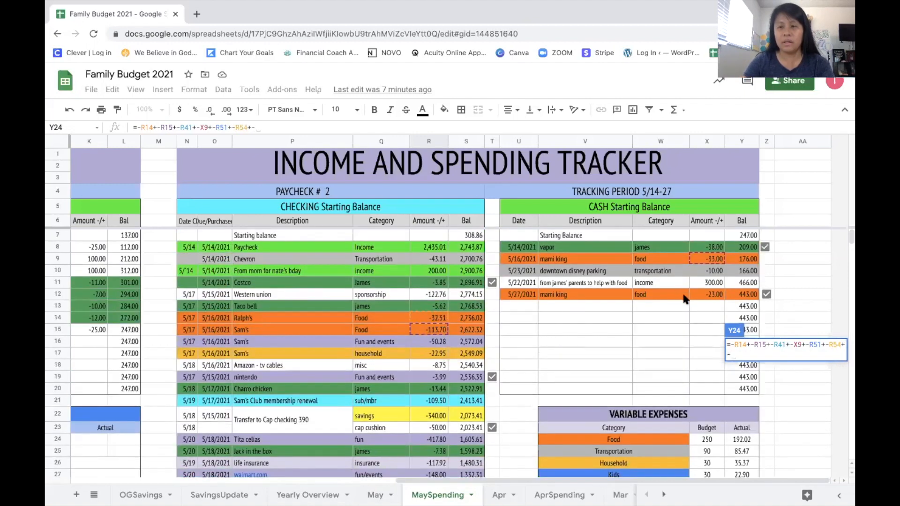
{"action": "left_click", "coordinate": [711, 296]}
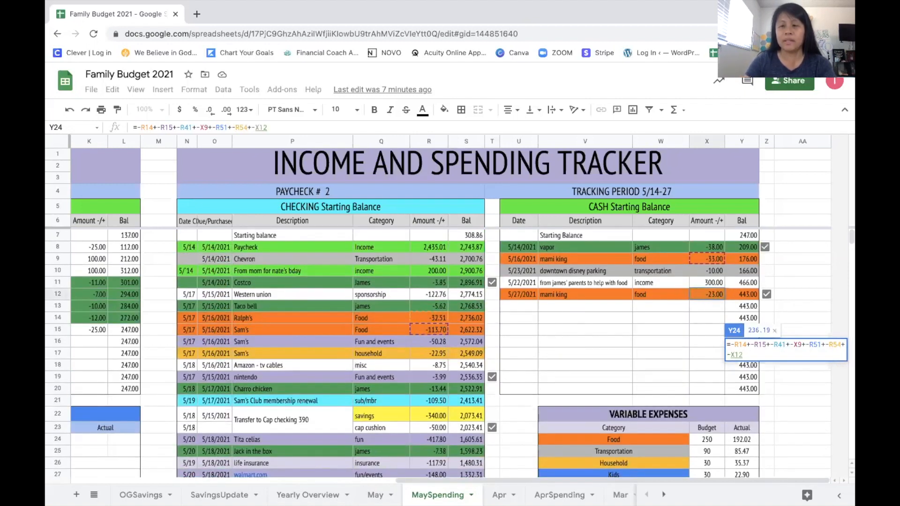
{"action": "key", "text": "Return"}
Step: Inspect the updated Food formula, check the linked Food and Transportation cells on the May sheet, and return to MaySpending
{"action": "scroll", "coordinate": [723, 421], "scroll_direction": "down", "scroll_amount": 2}
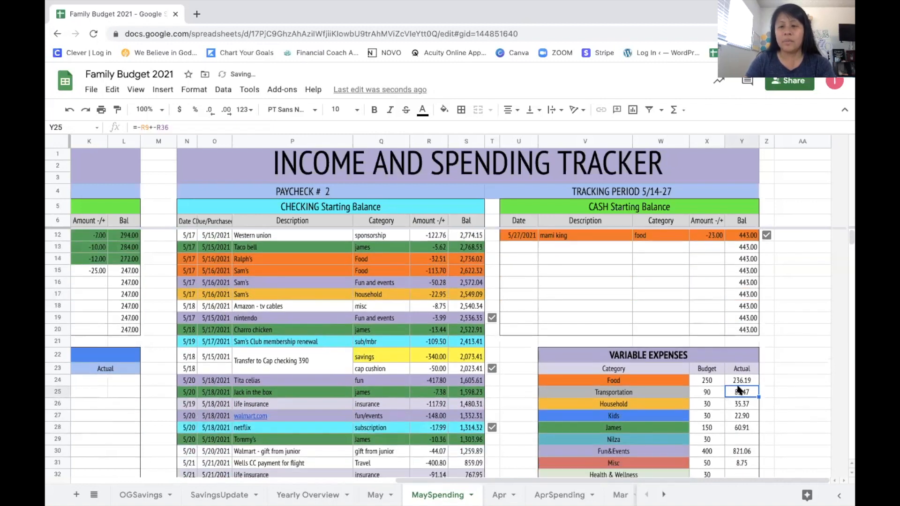
{"action": "left_click", "coordinate": [741, 381]}
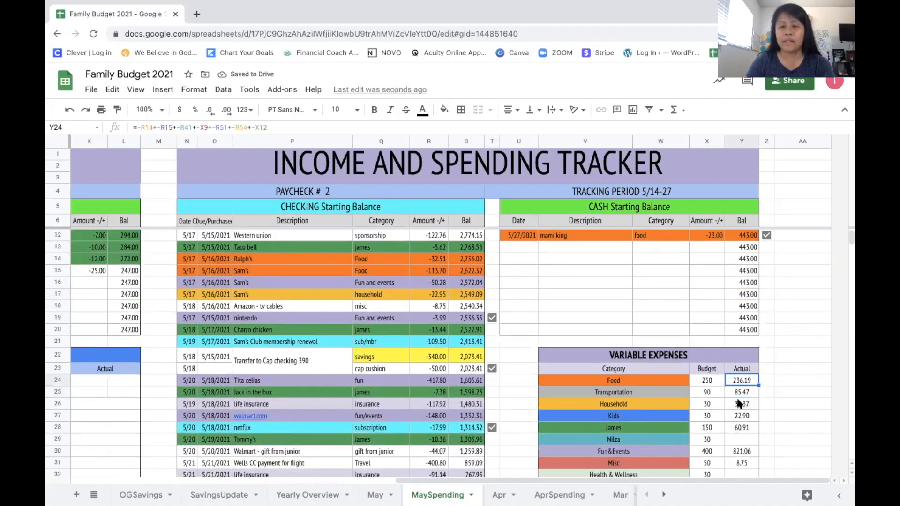
{"action": "left_click", "coordinate": [376, 495]}
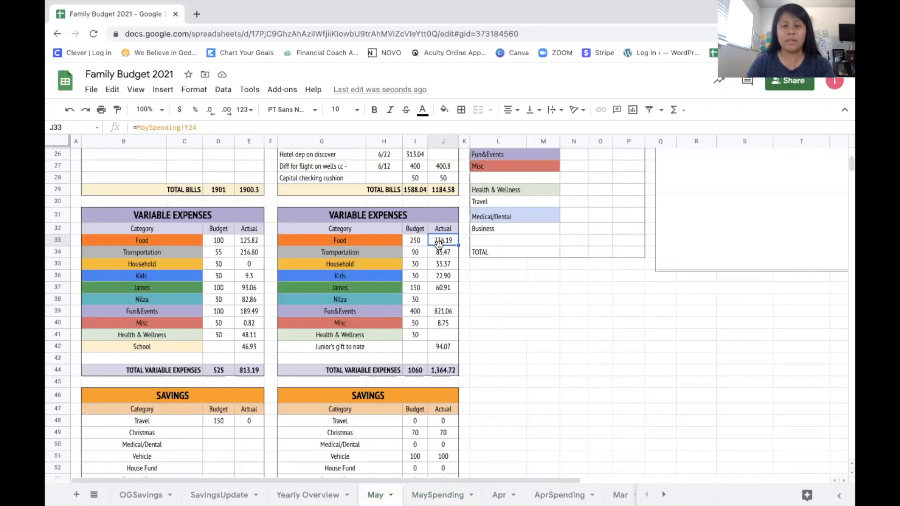
{"action": "left_click", "coordinate": [443, 256]}
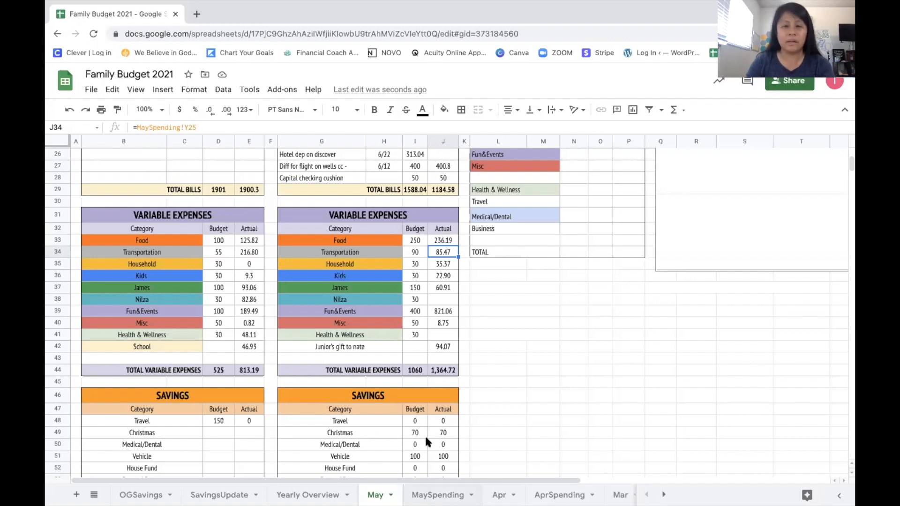
{"action": "left_click", "coordinate": [413, 495]}
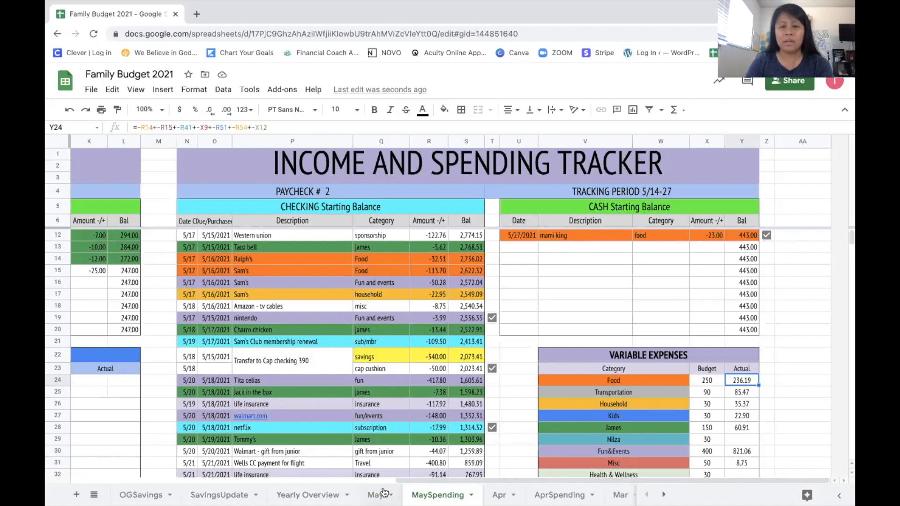
Step: Check the actual Transportation formula in Y25 against the transactions and add -X10 for the cash Downtown Disney parking
{"action": "scroll", "coordinate": [377, 436], "scroll_direction": "down", "scroll_amount": 4}
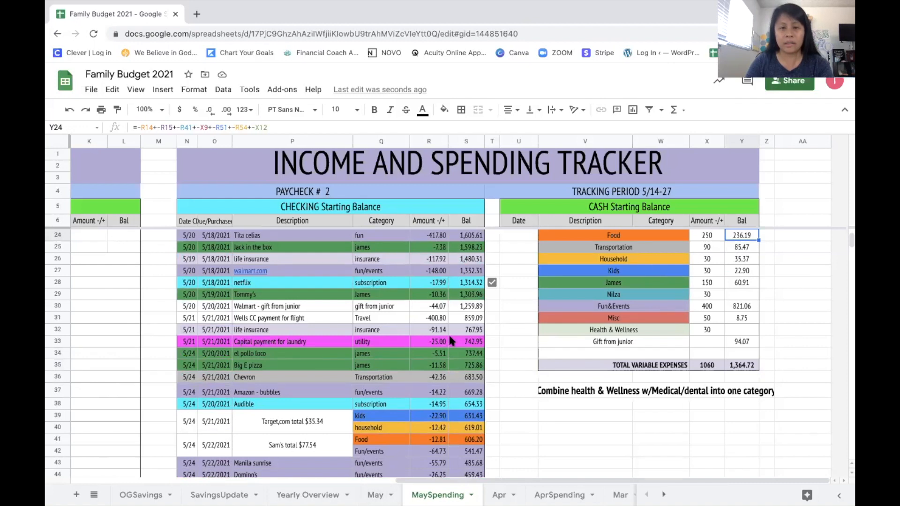
{"action": "scroll", "coordinate": [450, 341], "scroll_direction": "down", "scroll_amount": 1}
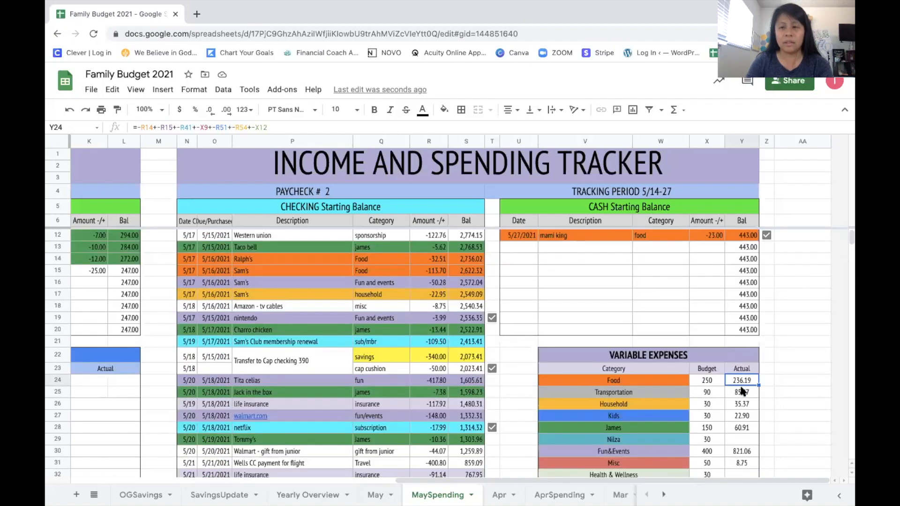
{"action": "double_click", "coordinate": [745, 393]}
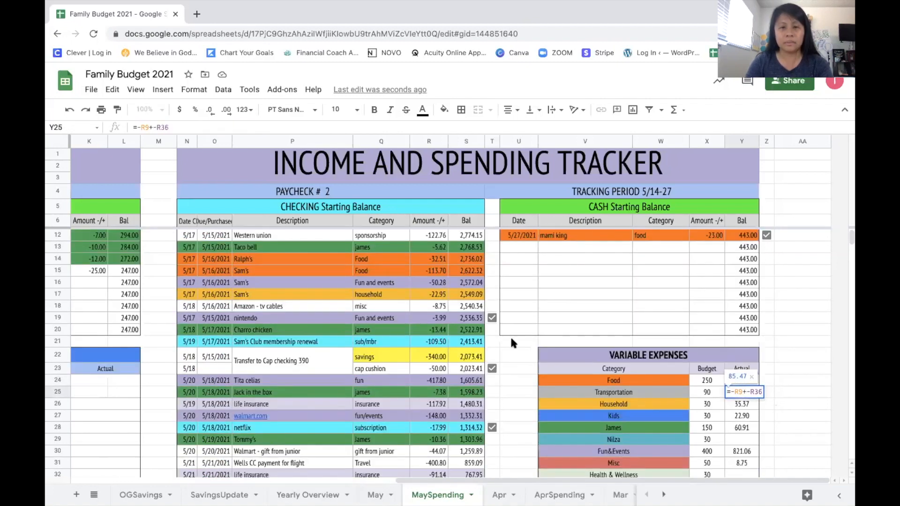
{"action": "scroll", "coordinate": [423, 309], "scroll_direction": "up", "scroll_amount": 2}
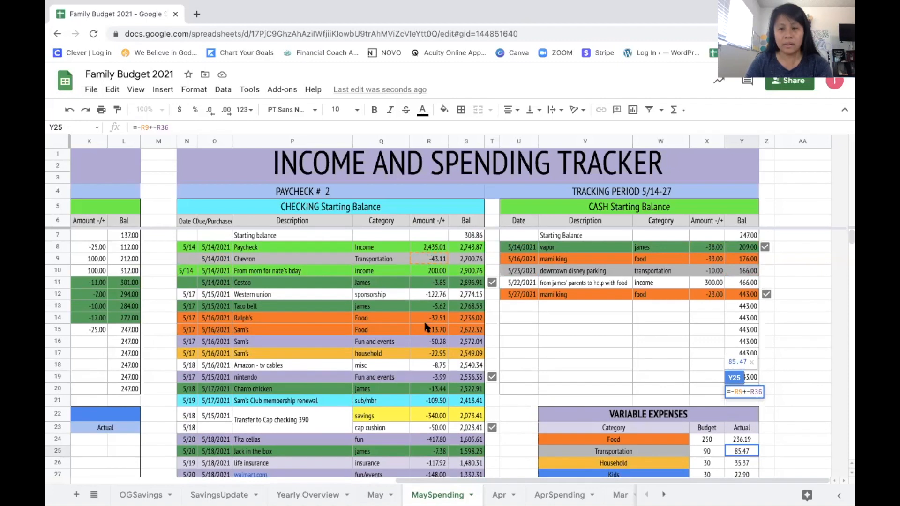
{"action": "scroll", "coordinate": [425, 323], "scroll_direction": "down", "scroll_amount": 1}
{"action": "scroll", "coordinate": [425, 325], "scroll_direction": "down", "scroll_amount": 5}
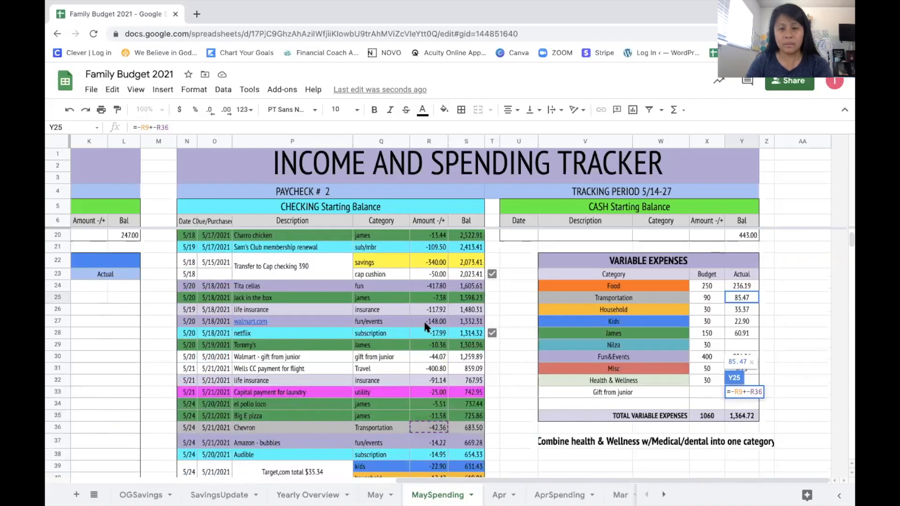
{"action": "scroll", "coordinate": [423, 426], "scroll_direction": "down", "scroll_amount": 5}
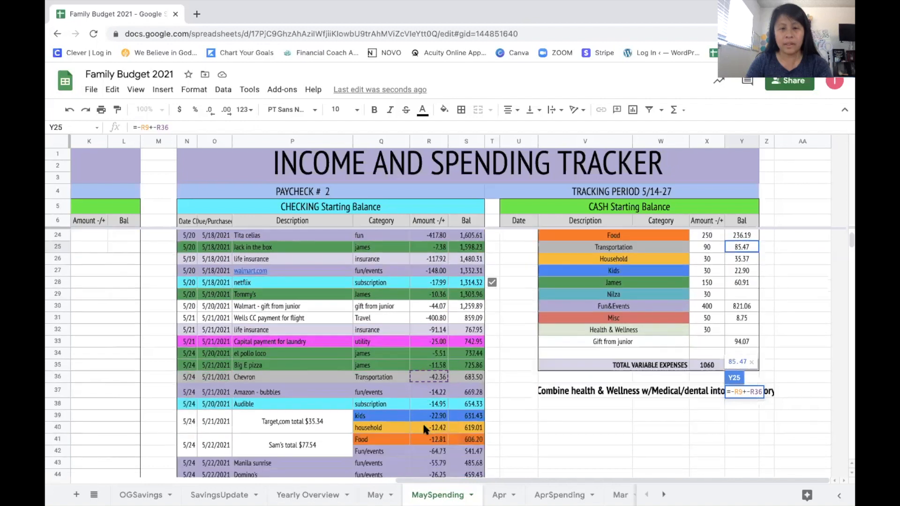
{"action": "scroll", "coordinate": [425, 411], "scroll_direction": "down", "scroll_amount": 4}
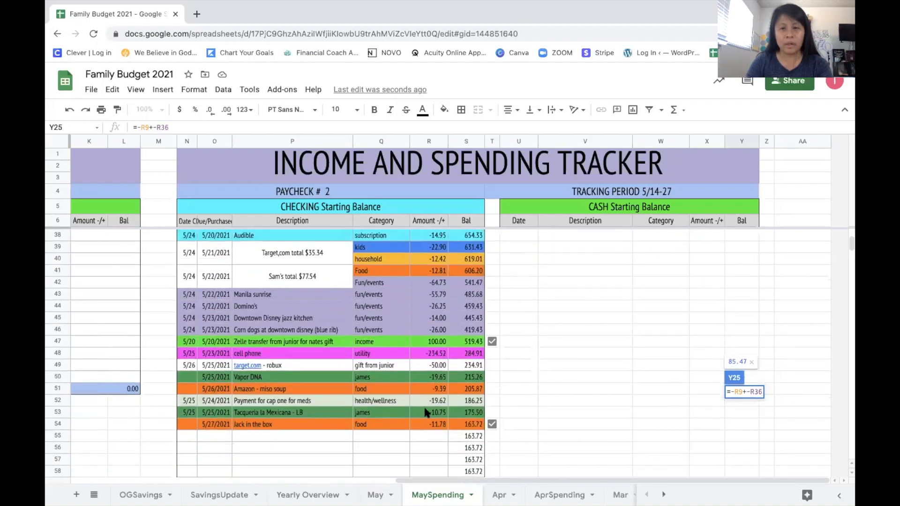
{"action": "scroll", "coordinate": [425, 412], "scroll_direction": "up", "scroll_amount": 14}
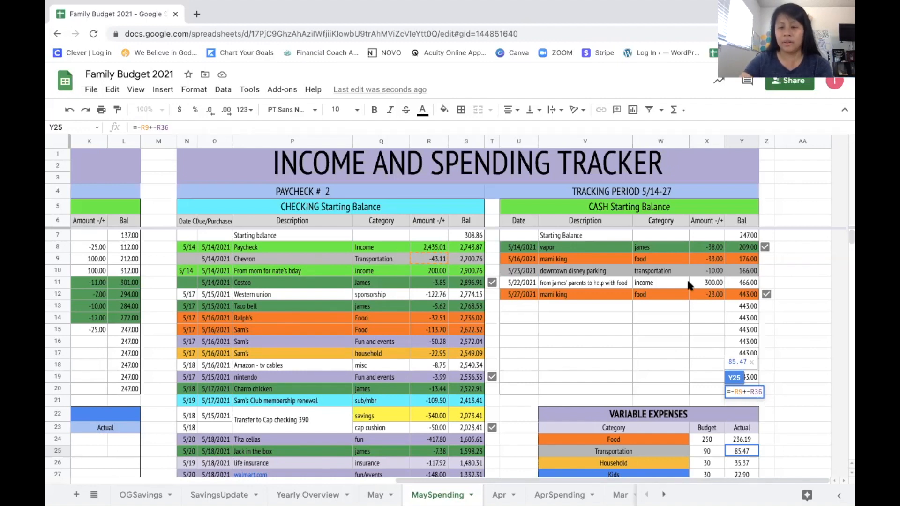
{"action": "type", "text": "+-"}
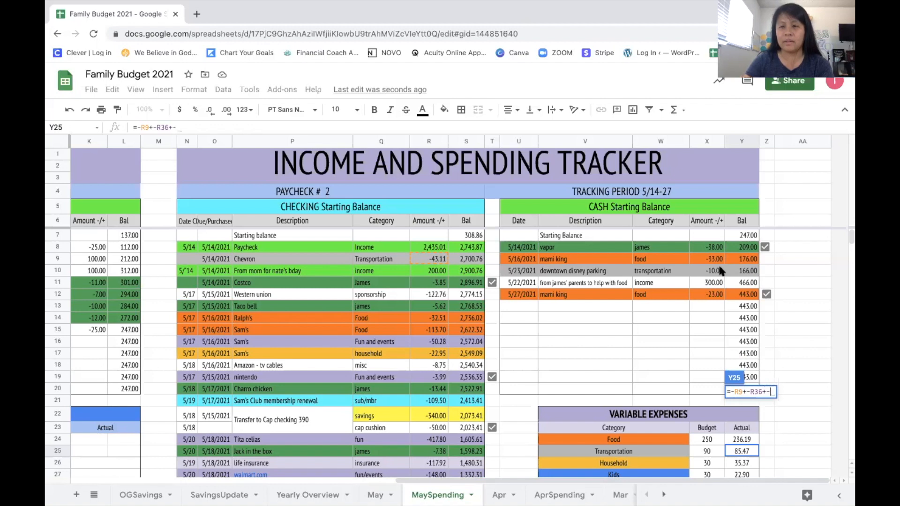
{"action": "left_click", "coordinate": [720, 270]}
{"action": "key", "text": "Return"}
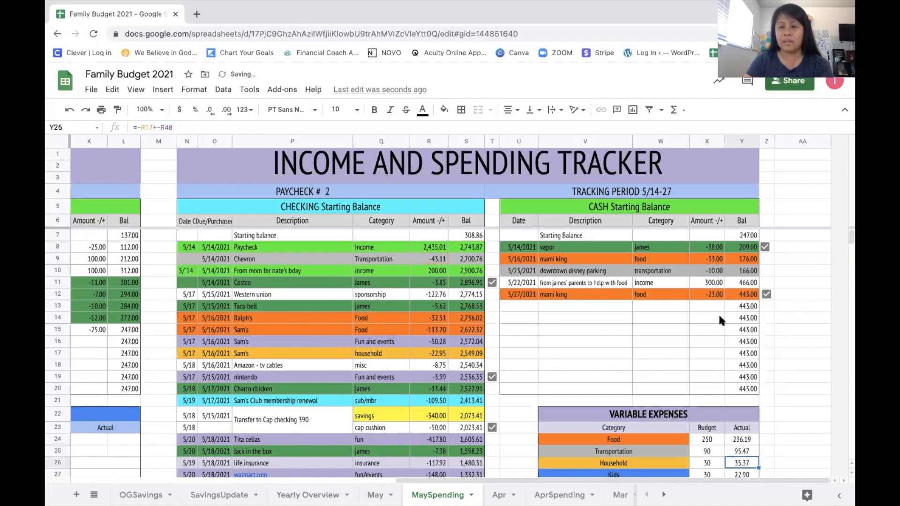
Step: Open the actual Household formula in Y26, check it against the household transactions, and close it unchanged
{"action": "scroll", "coordinate": [703, 434], "scroll_direction": "down", "scroll_amount": 3}
{"action": "scroll", "coordinate": [703, 433], "scroll_direction": "up", "scroll_amount": 3}
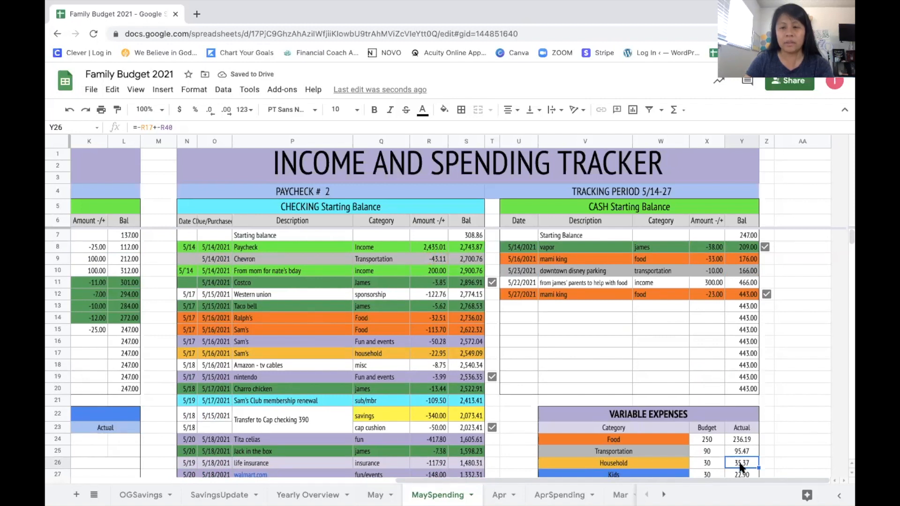
{"action": "double_click", "coordinate": [751, 463]}
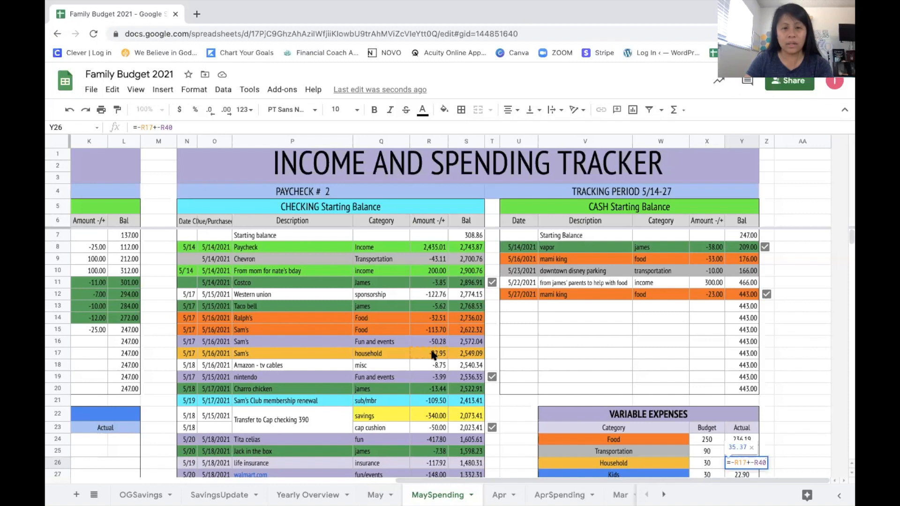
{"action": "scroll", "coordinate": [434, 355], "scroll_direction": "down", "scroll_amount": 6}
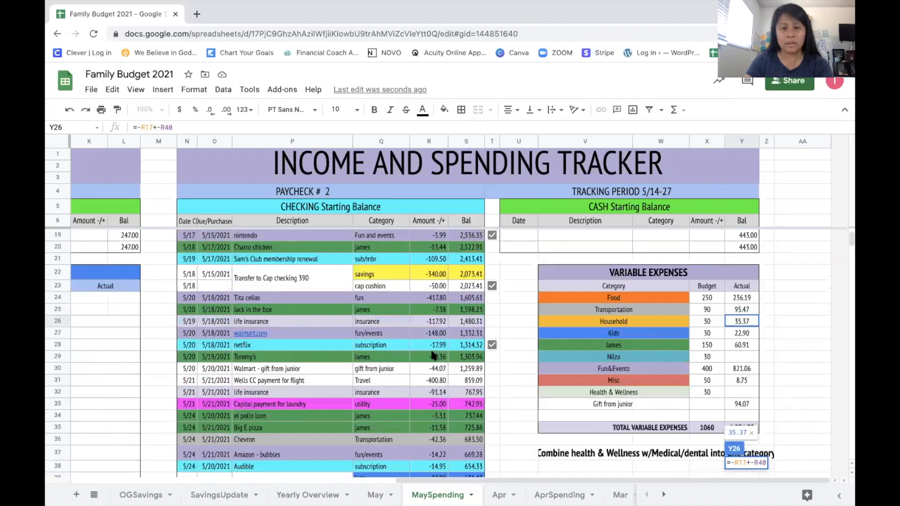
{"action": "scroll", "coordinate": [433, 354], "scroll_direction": "down", "scroll_amount": 5}
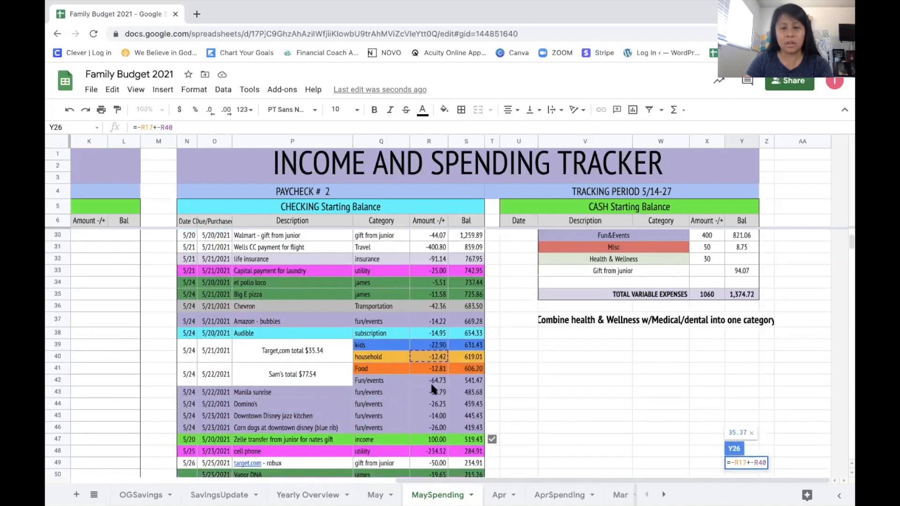
{"action": "scroll", "coordinate": [430, 382], "scroll_direction": "up", "scroll_amount": 11}
{"action": "key", "text": "Return"}
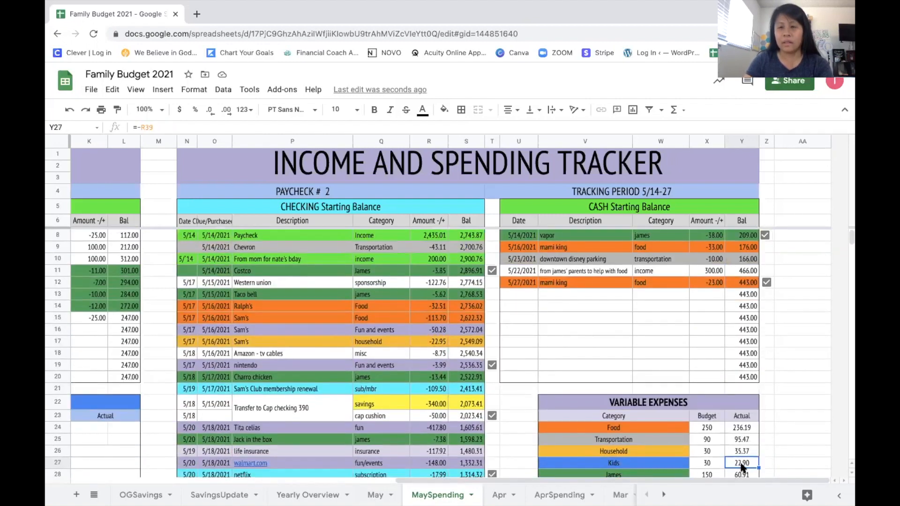
Step: Open the actual Kids formula in Y27, check it against the kids transactions in checking, and close it unchanged
{"action": "double_click", "coordinate": [741, 464]}
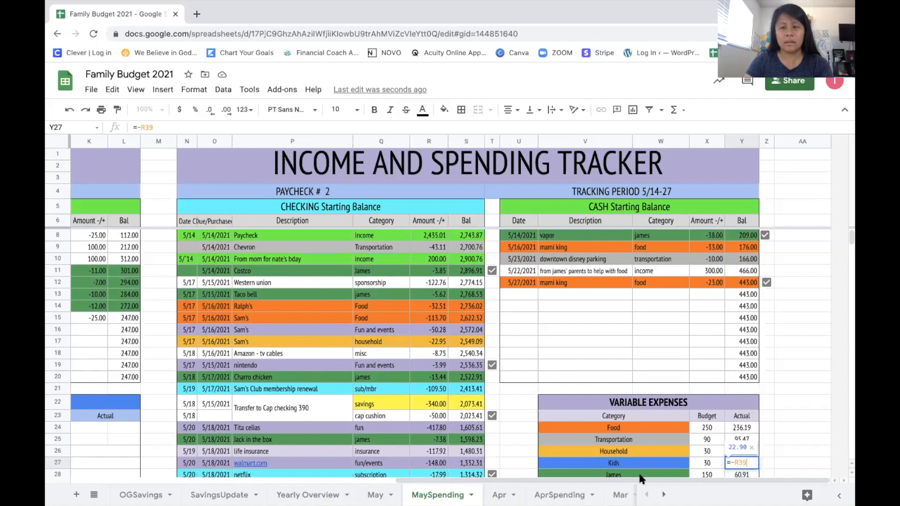
{"action": "scroll", "coordinate": [427, 272], "scroll_direction": "down", "scroll_amount": 6}
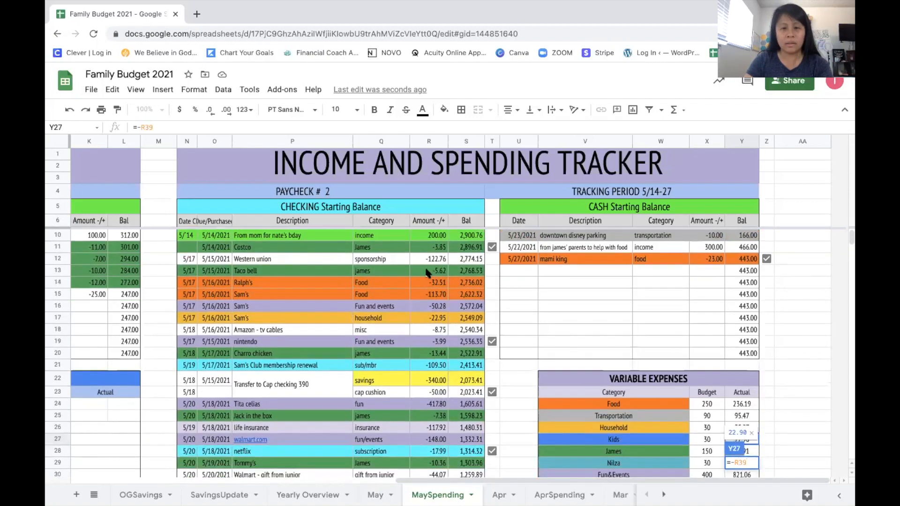
{"action": "scroll", "coordinate": [428, 272], "scroll_direction": "down", "scroll_amount": 3}
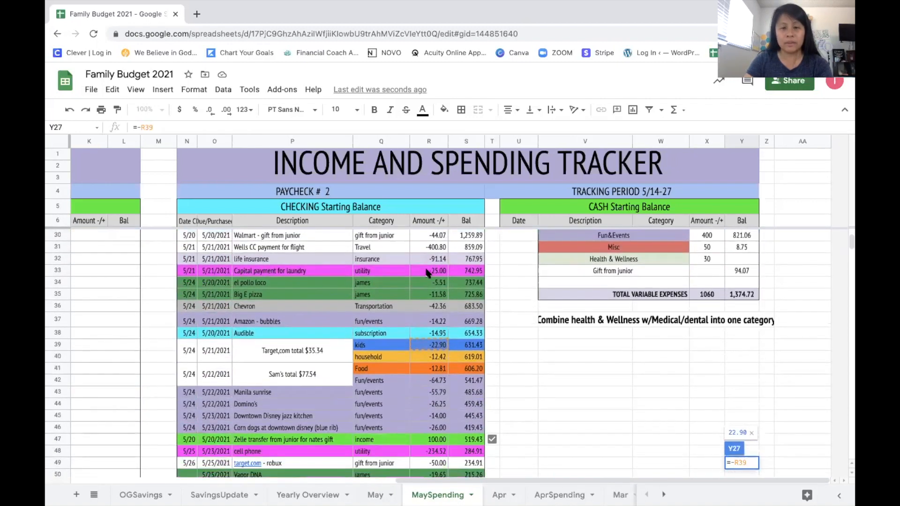
{"action": "scroll", "coordinate": [427, 272], "scroll_direction": "down", "scroll_amount": 1}
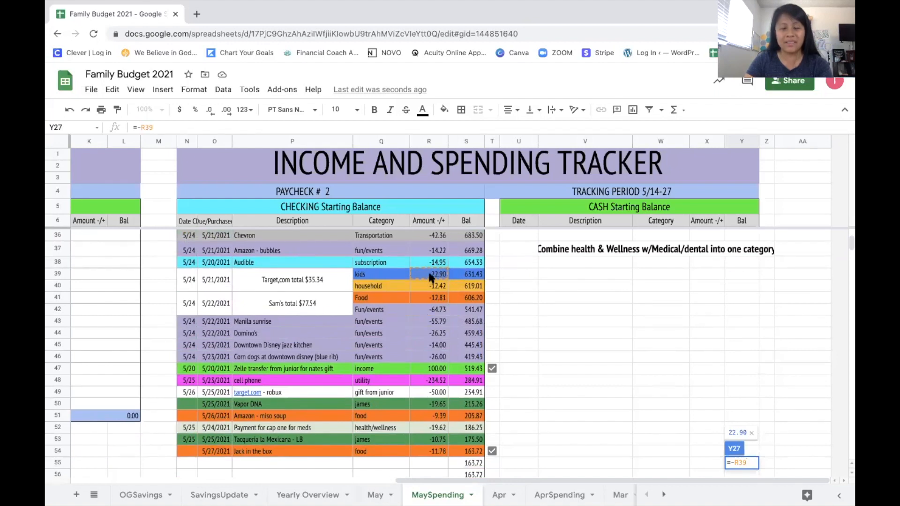
{"action": "scroll", "coordinate": [429, 277], "scroll_direction": "up", "scroll_amount": 2}
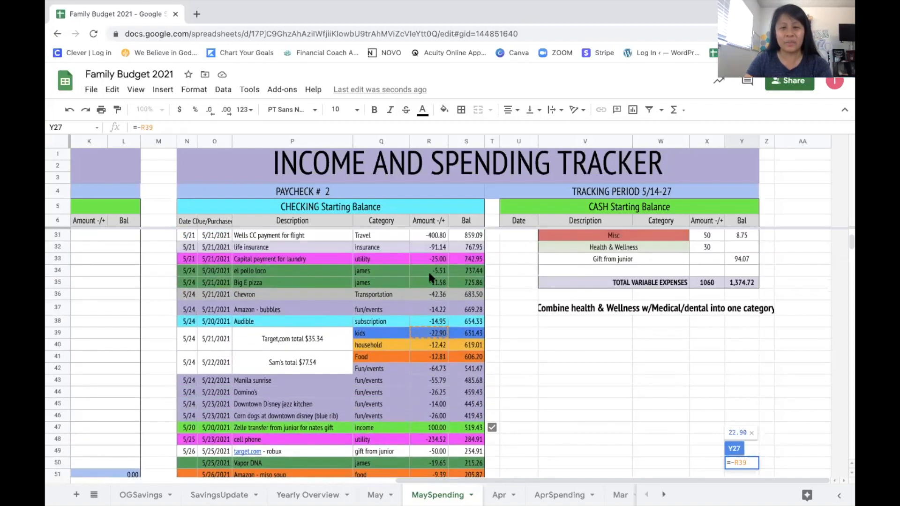
{"action": "scroll", "coordinate": [429, 273], "scroll_direction": "up", "scroll_amount": 8}
{"action": "key", "text": "Return"}
Step: Check the actual formula in Y28 against the matching dark green transactions and add -R25 and -R29 for Jack in the box and Tommy's
{"action": "scroll", "coordinate": [680, 319], "scroll_direction": "down", "scroll_amount": 3}
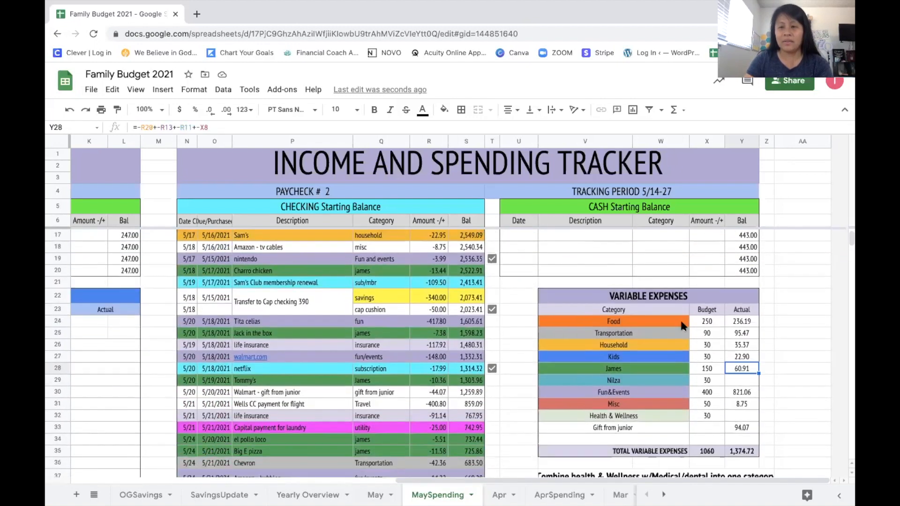
{"action": "double_click", "coordinate": [740, 368]}
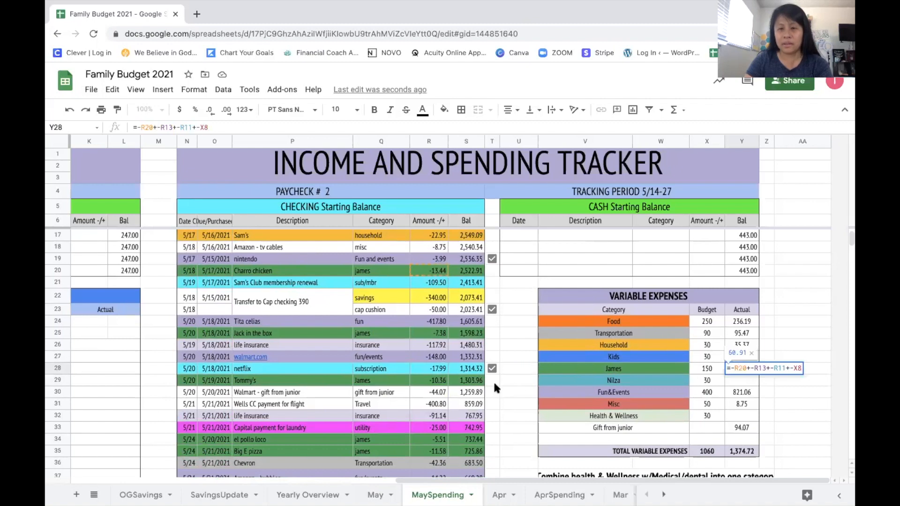
{"action": "scroll", "coordinate": [437, 275], "scroll_direction": "up", "scroll_amount": 2}
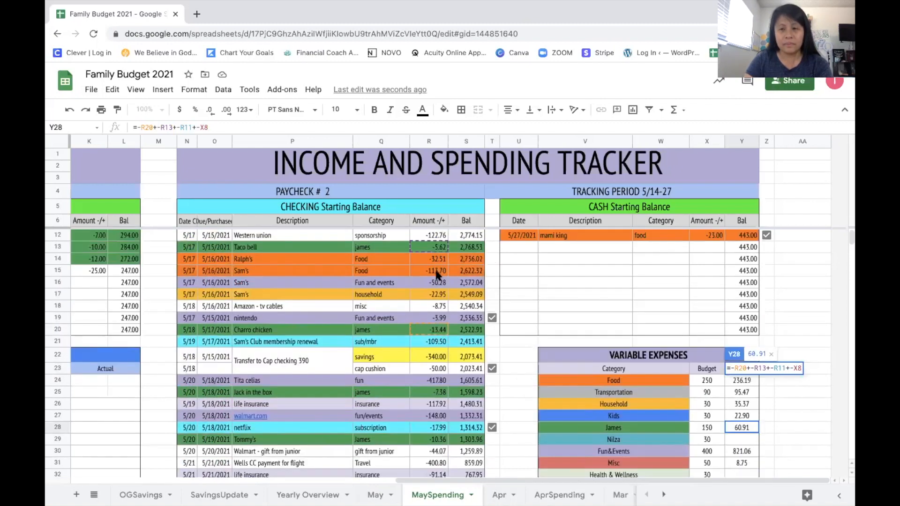
{"action": "scroll", "coordinate": [436, 275], "scroll_direction": "up", "scroll_amount": 2}
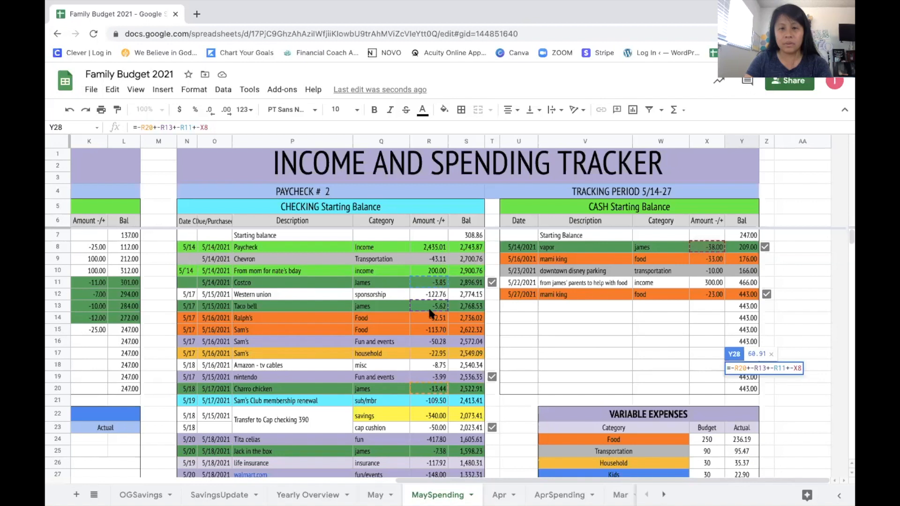
{"action": "scroll", "coordinate": [426, 390], "scroll_direction": "down", "scroll_amount": 3}
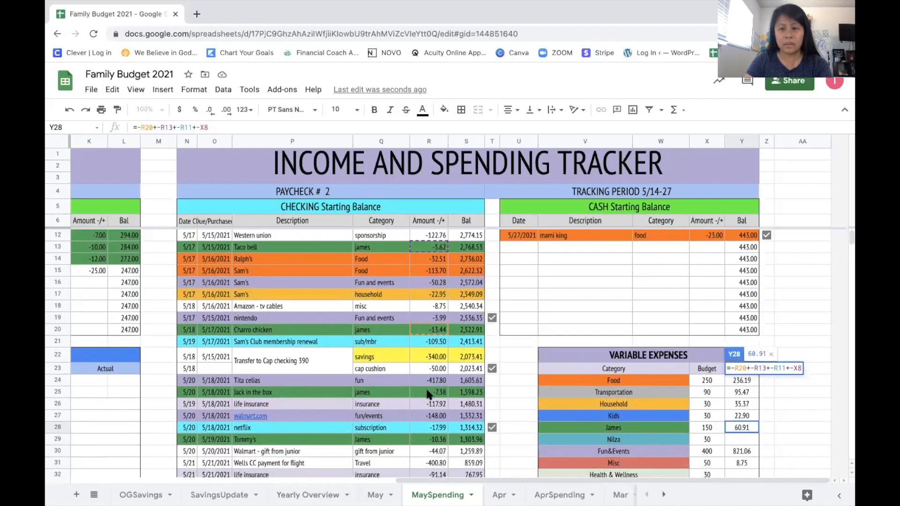
{"action": "type", "text": "+-"}
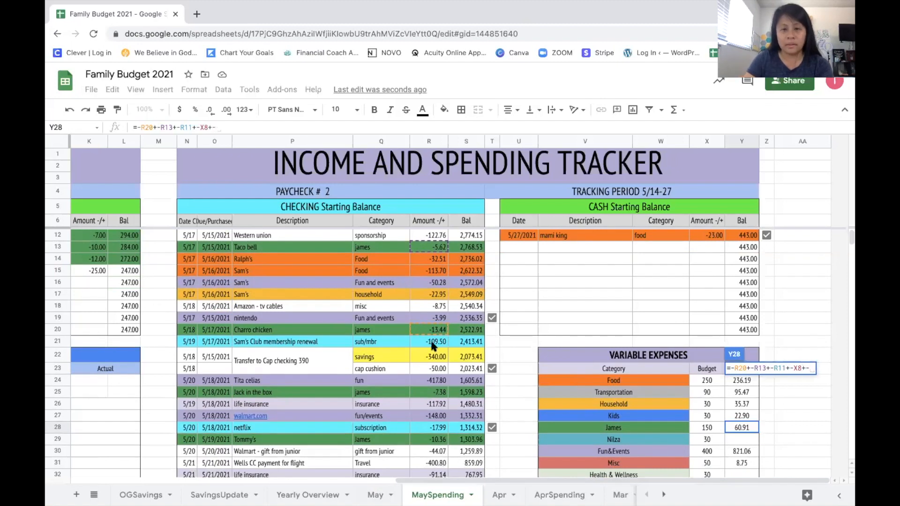
{"action": "left_click", "coordinate": [433, 396]}
{"action": "type", "text": "+-"}
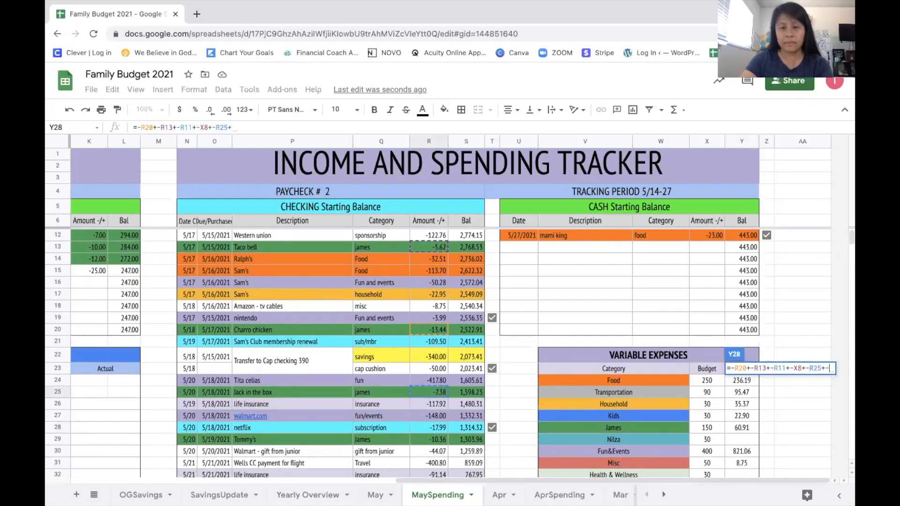
{"action": "left_click", "coordinate": [435, 440]}
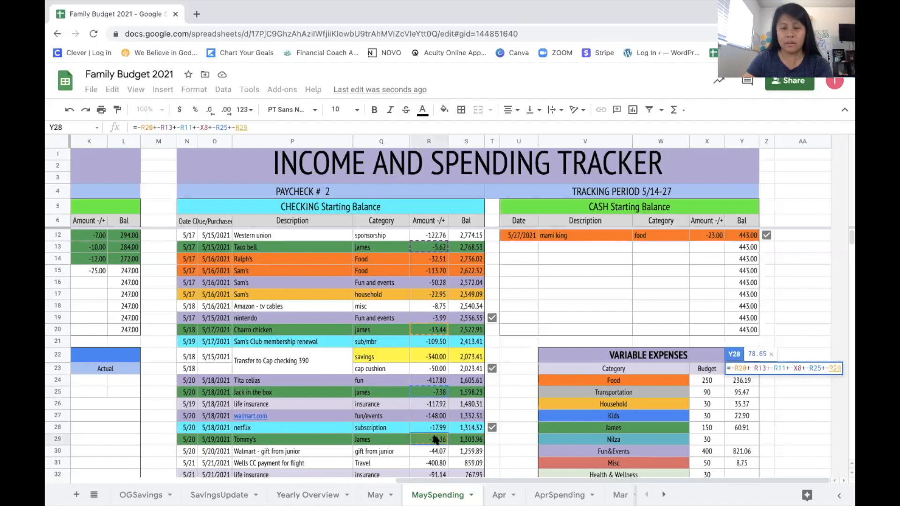
Step: Extend the Y28 formula with -R34, R35, -R50 and -R53 for the remaining dark green checking purchases and commit it
{"action": "scroll", "coordinate": [435, 439], "scroll_direction": "down", "scroll_amount": 3}
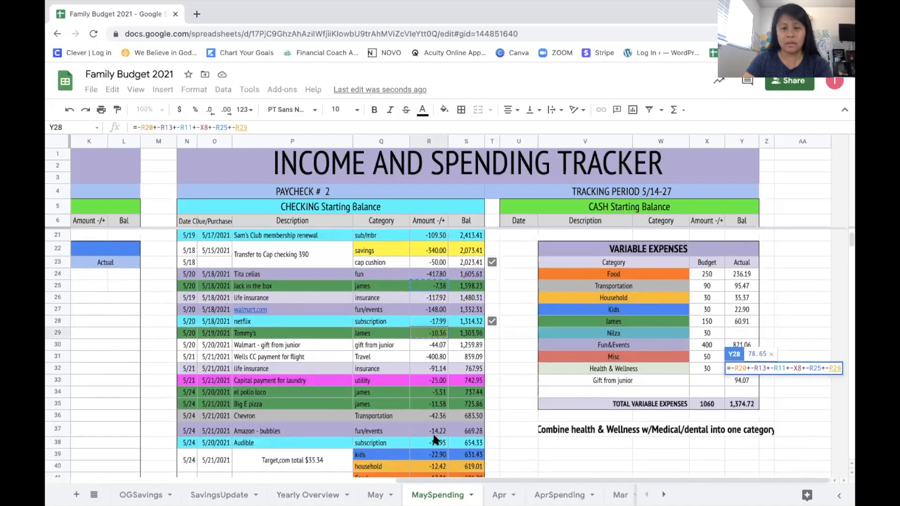
{"action": "type", "text": "+-"}
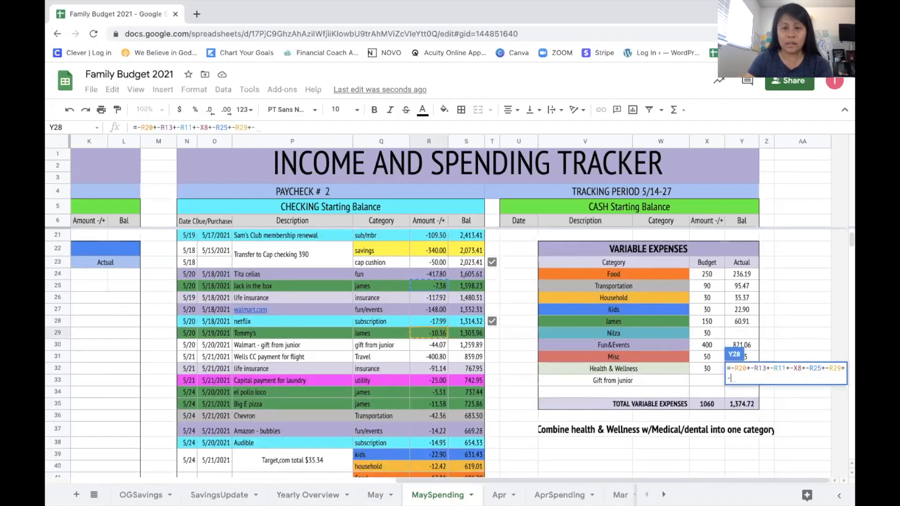
{"action": "left_click", "coordinate": [437, 390]}
{"action": "type", "text": "+"}
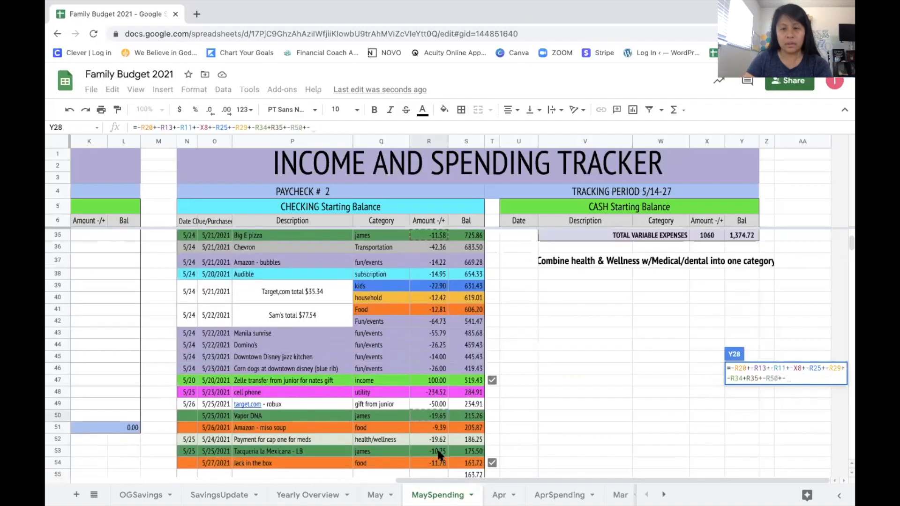
{"action": "left_click", "coordinate": [440, 453]}
{"action": "scroll", "coordinate": [439, 453], "scroll_direction": "up", "scroll_amount": 10}
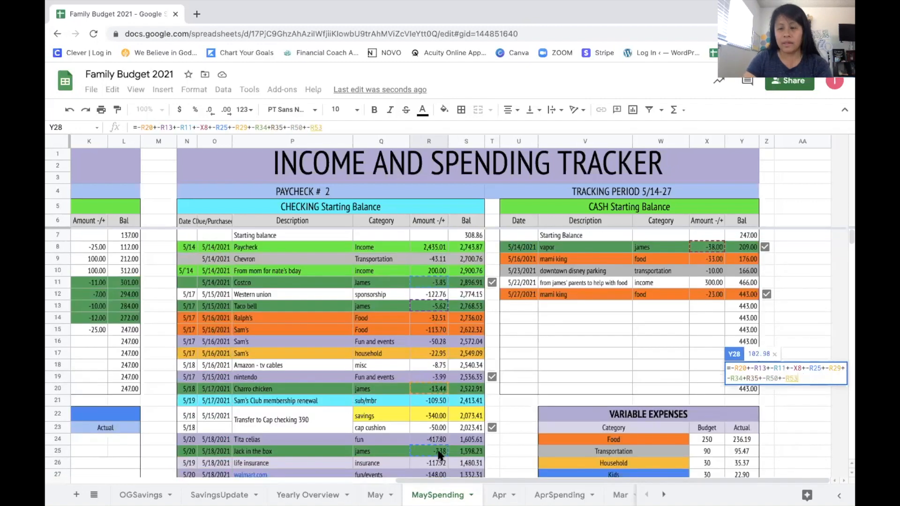
{"action": "key", "text": "Return"}
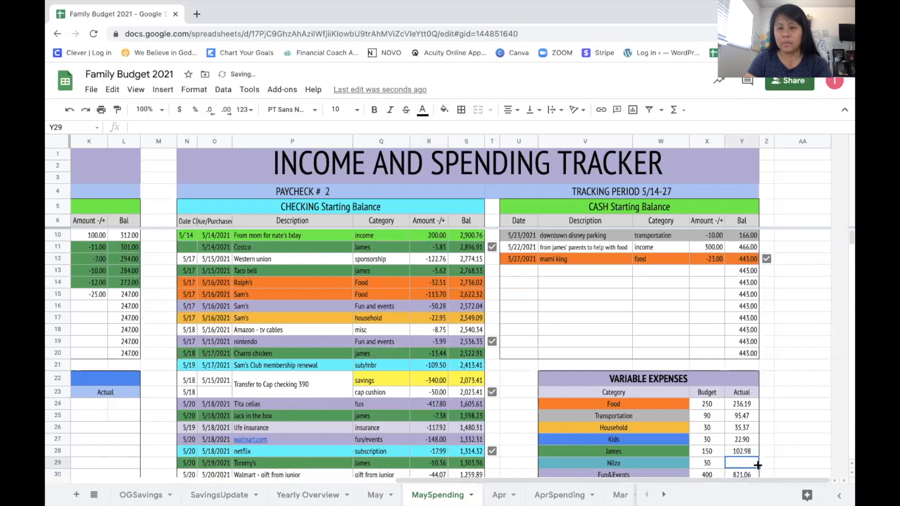
Step: Inspect the updated Y28 formula, check the transactions for the row 29 category, and enter 0 as its actual in Y29
{"action": "left_click", "coordinate": [745, 453]}
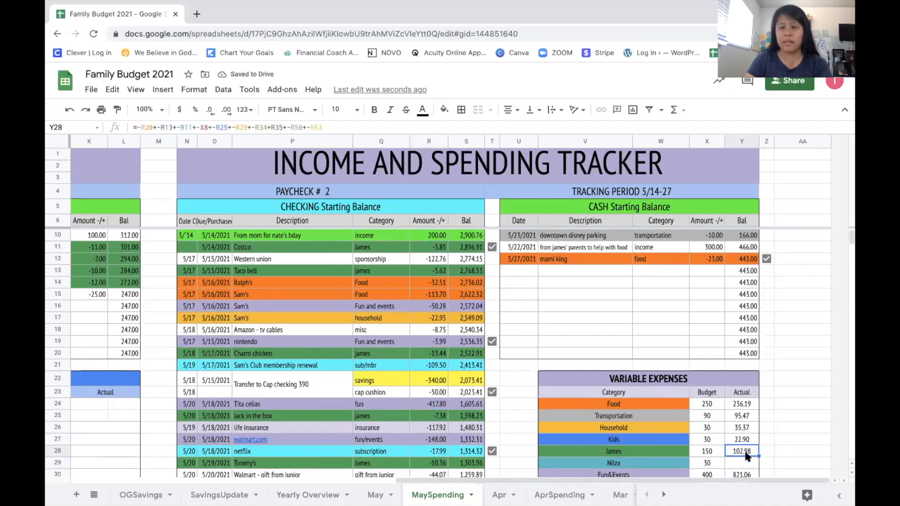
{"action": "scroll", "coordinate": [744, 449], "scroll_direction": "down", "scroll_amount": 1}
{"action": "key", "text": "Return"}
{"action": "scroll", "coordinate": [708, 421], "scroll_direction": "down", "scroll_amount": 3}
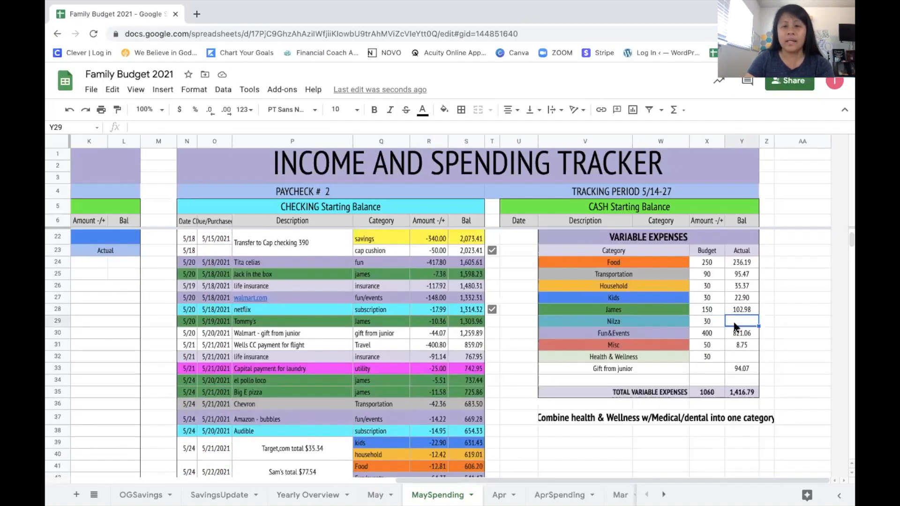
{"action": "scroll", "coordinate": [392, 280], "scroll_direction": "down", "scroll_amount": 7}
{"action": "scroll", "coordinate": [394, 286], "scroll_direction": "up", "scroll_amount": 10}
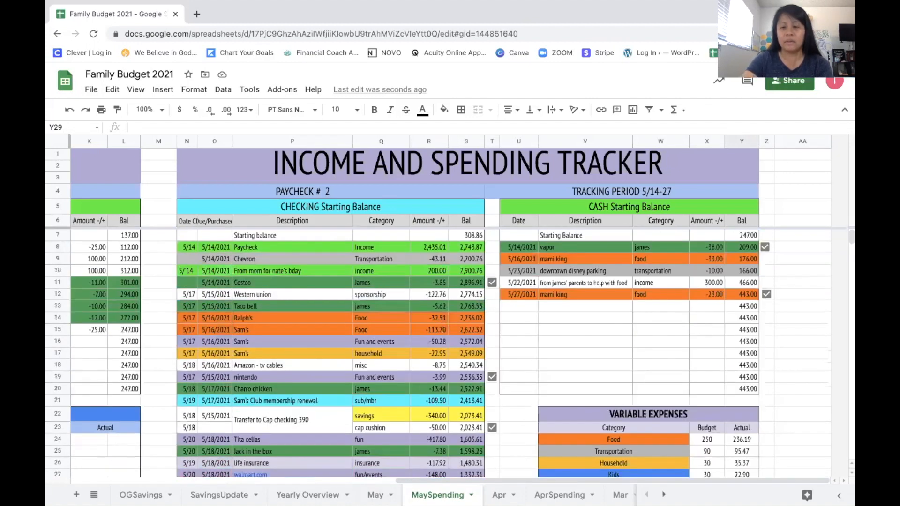
{"action": "type", "text": "0"}
{"action": "key", "text": "Return"}
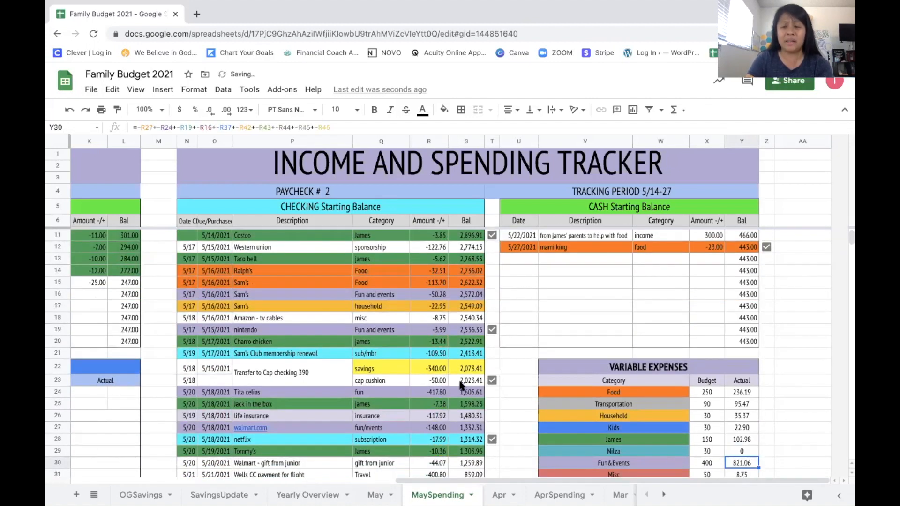
Step: Open the actual Fun&Events formula in Y30, check it against the checking and cash transactions, and close it unchanged
{"action": "scroll", "coordinate": [458, 378], "scroll_direction": "down", "scroll_amount": 3}
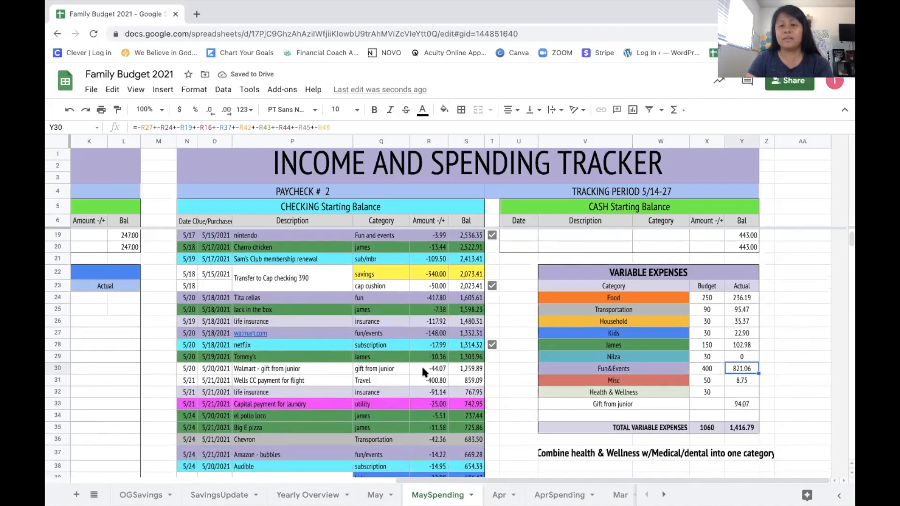
{"action": "scroll", "coordinate": [449, 374], "scroll_direction": "down", "scroll_amount": 2}
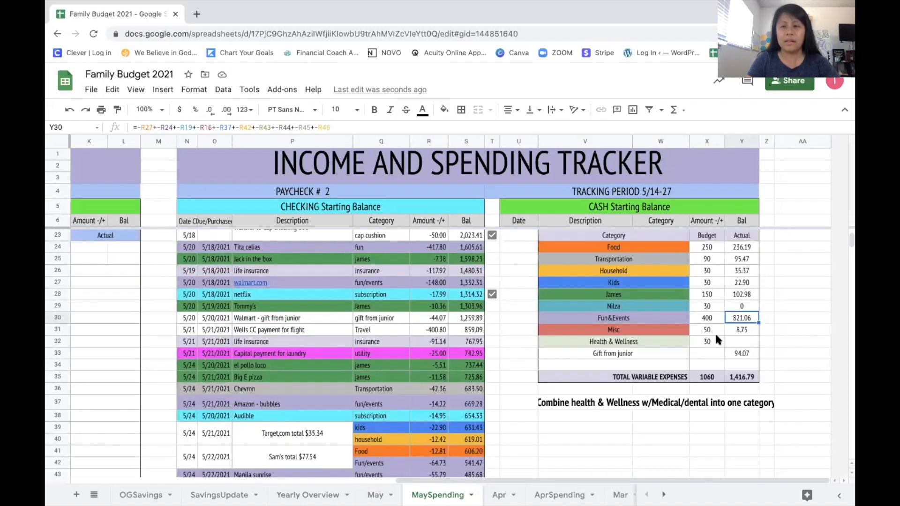
{"action": "double_click", "coordinate": [737, 319]}
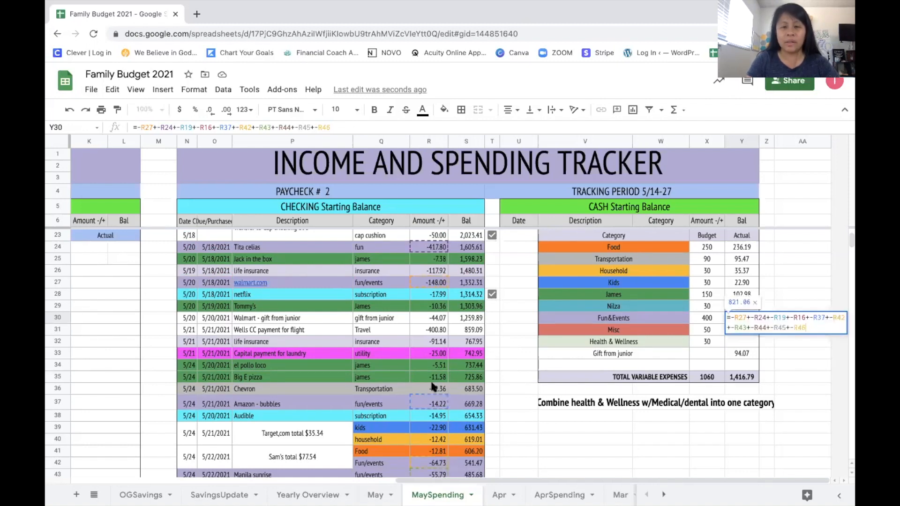
{"action": "scroll", "coordinate": [430, 379], "scroll_direction": "down", "scroll_amount": 5}
{"action": "scroll", "coordinate": [433, 386], "scroll_direction": "down", "scroll_amount": 2}
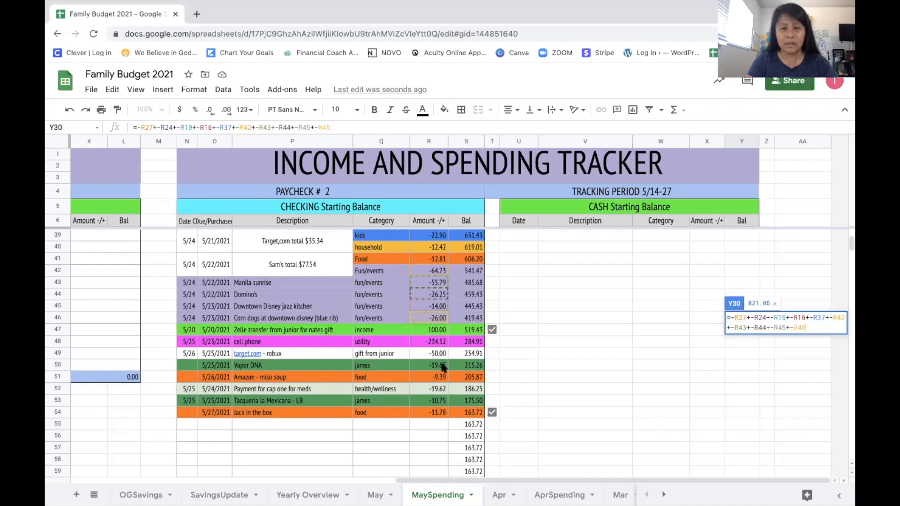
{"action": "scroll", "coordinate": [493, 345], "scroll_direction": "up", "scroll_amount": 10}
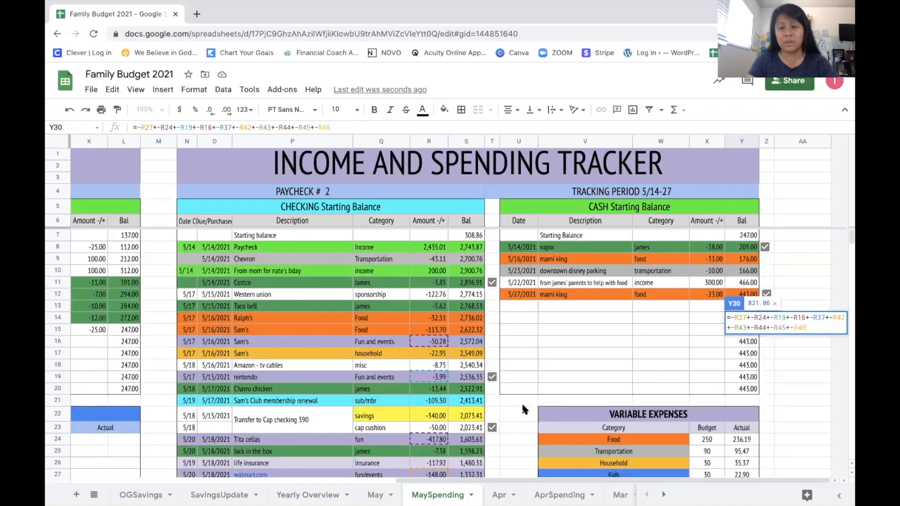
{"action": "scroll", "coordinate": [521, 401], "scroll_direction": "down", "scroll_amount": 4}
{"action": "key", "text": "Return"}
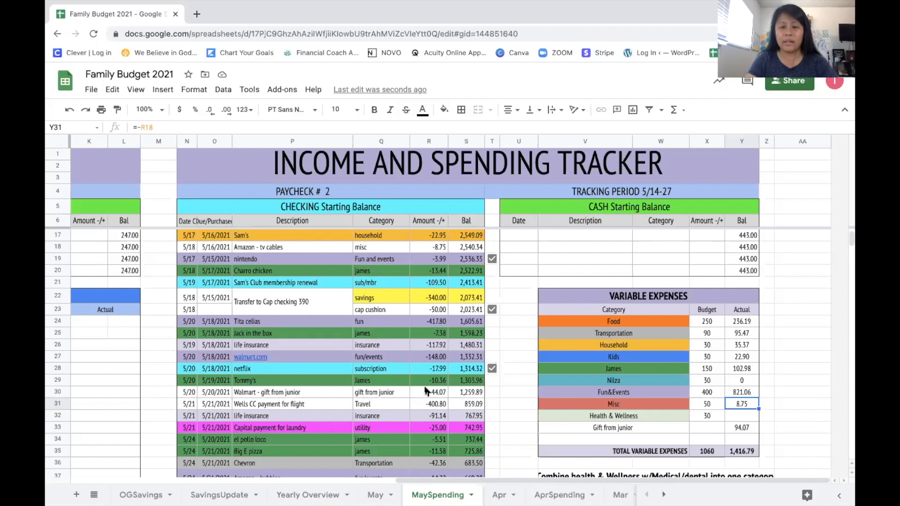
Step: Check the actual Misc formula in Y31 against the checking transactions
{"action": "scroll", "coordinate": [426, 391], "scroll_direction": "down", "scroll_amount": 1}
{"action": "scroll", "coordinate": [427, 391], "scroll_direction": "down", "scroll_amount": 3}
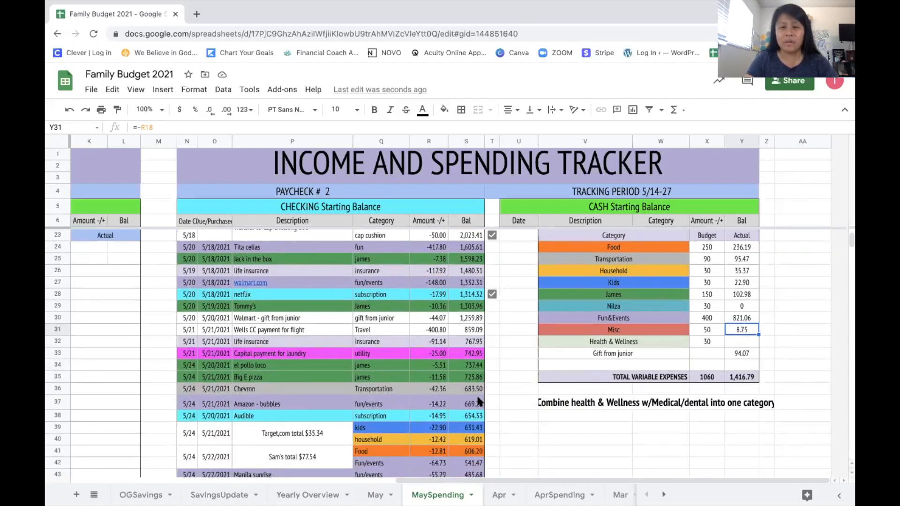
{"action": "scroll", "coordinate": [479, 401], "scroll_direction": "down", "scroll_amount": 2}
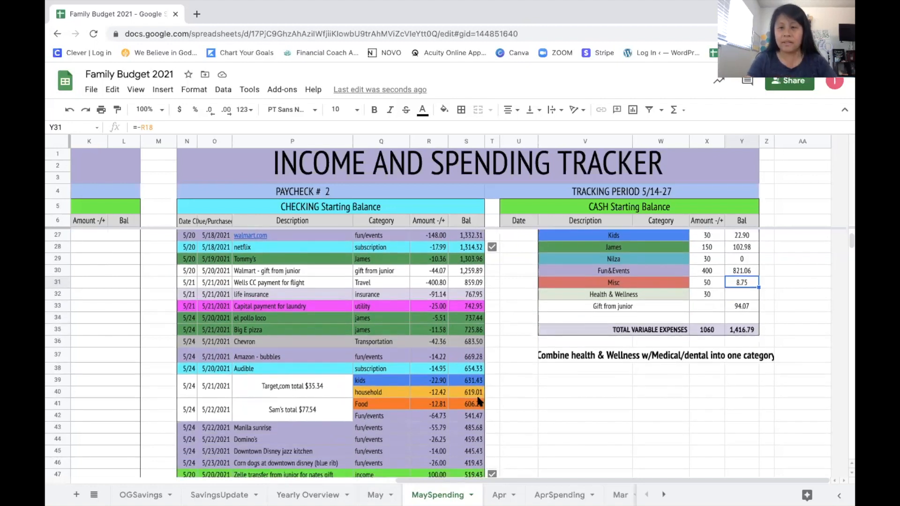
Step: Find the health/wellness transaction and set the actual Health & Wellness cell Y32 to the negative of R52
{"action": "left_click", "coordinate": [741, 290]}
{"action": "scroll", "coordinate": [350, 377], "scroll_direction": "up", "scroll_amount": 10}
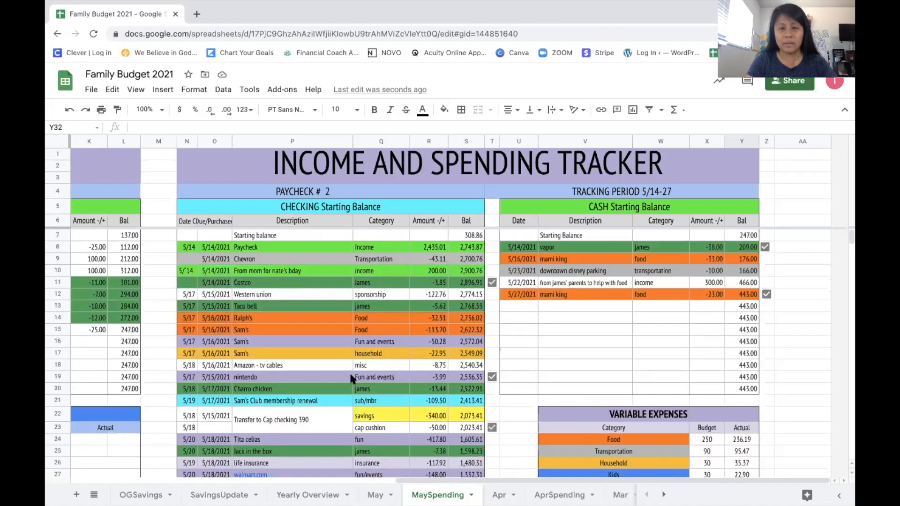
{"action": "scroll", "coordinate": [418, 359], "scroll_direction": "down", "scroll_amount": 7}
{"action": "scroll", "coordinate": [420, 364], "scroll_direction": "down", "scroll_amount": 6}
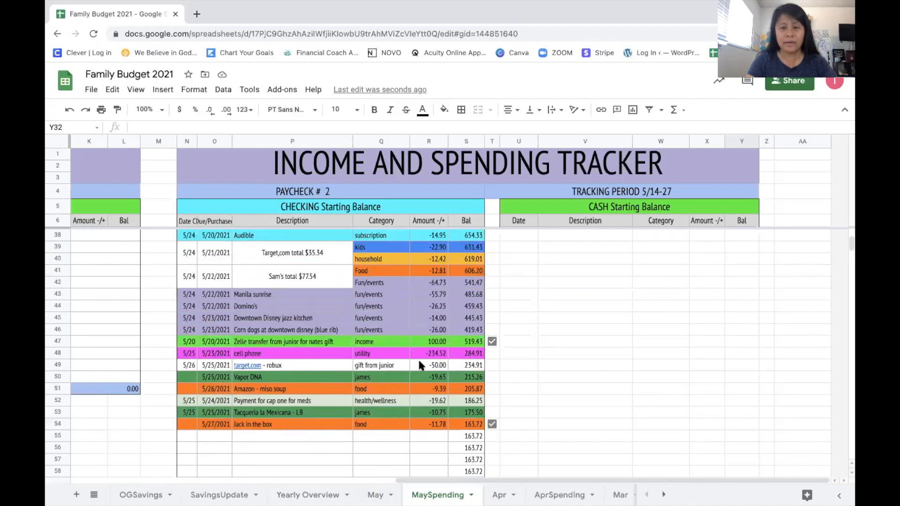
{"action": "type", "text": "="}
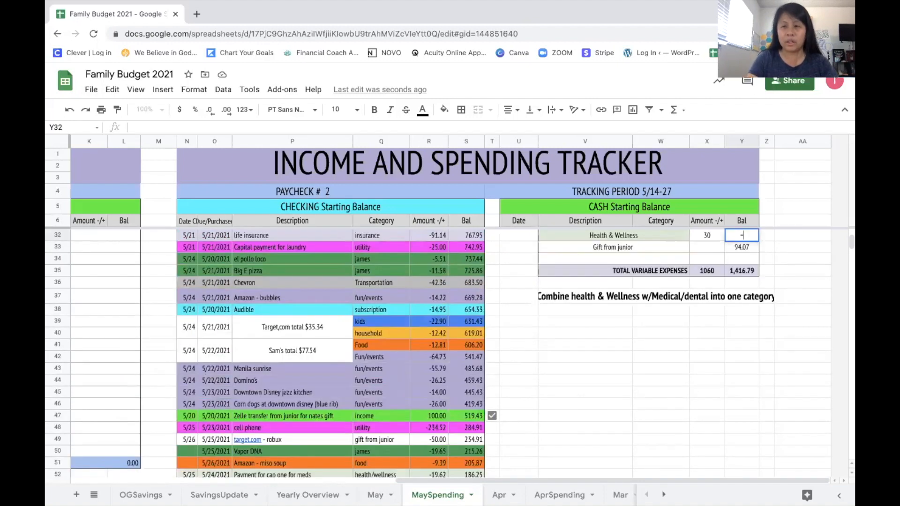
{"action": "scroll", "coordinate": [422, 375], "scroll_direction": "down", "scroll_amount": 2}
{"action": "left_click", "coordinate": [438, 440]}
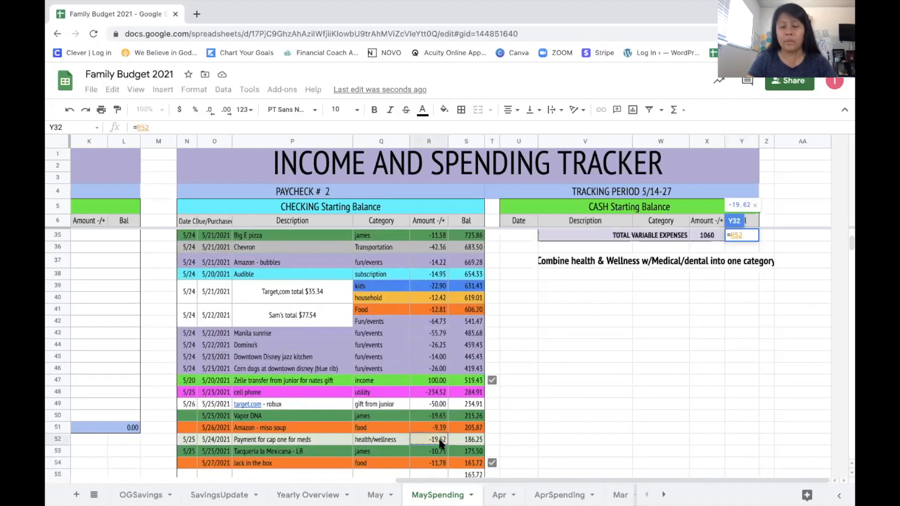
{"action": "key", "text": "Return"}
Step: Check the gift category's actual formula in Y33 against the matching checking transactions and close it unchanged
{"action": "scroll", "coordinate": [502, 424], "scroll_direction": "up", "scroll_amount": 2}
{"action": "left_click", "coordinate": [611, 309]}
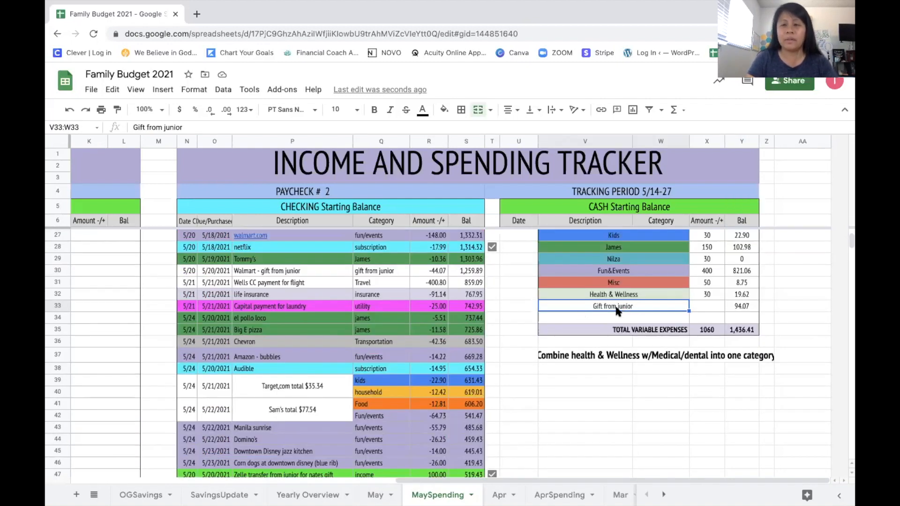
{"action": "left_click", "coordinate": [735, 307]}
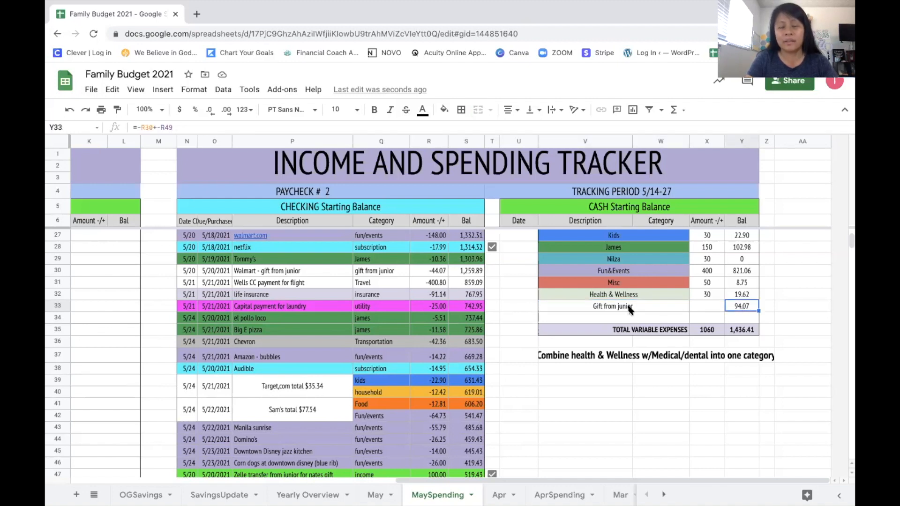
{"action": "scroll", "coordinate": [630, 310], "scroll_direction": "down", "scroll_amount": 1}
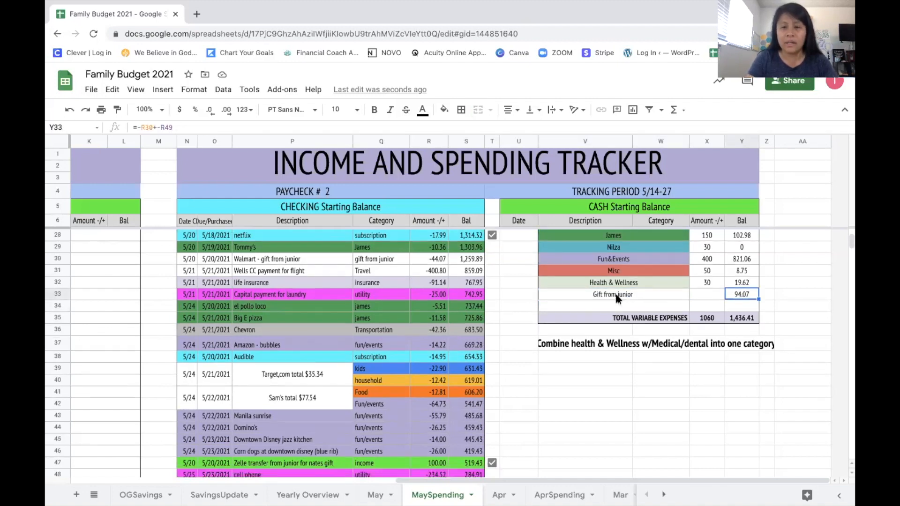
{"action": "left_click", "coordinate": [615, 296]}
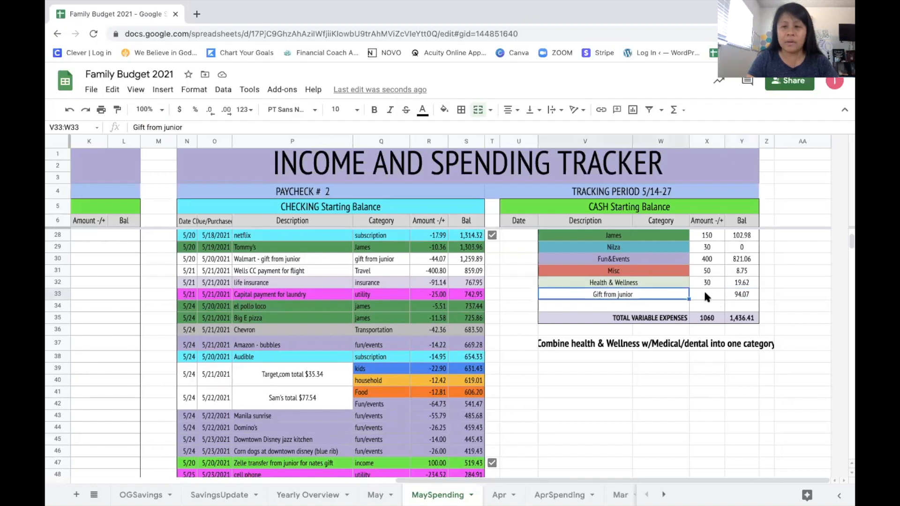
{"action": "scroll", "coordinate": [489, 393], "scroll_direction": "down", "scroll_amount": 3}
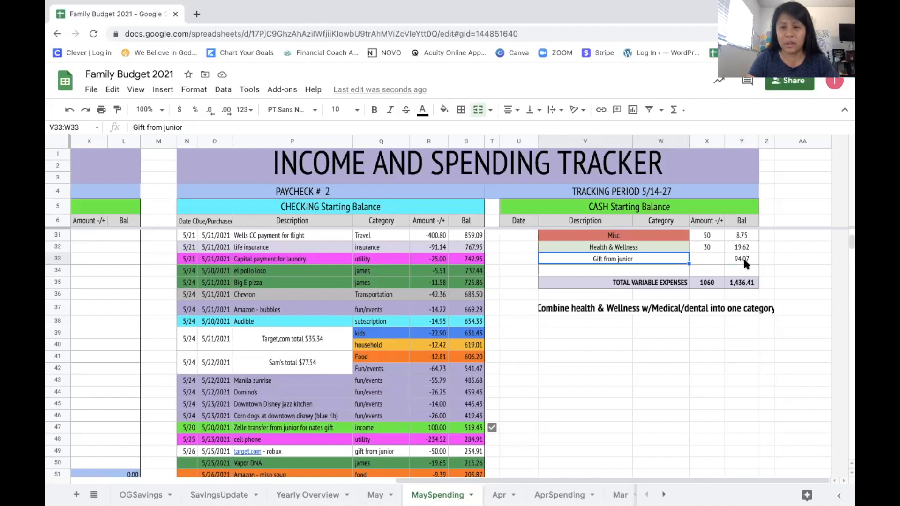
{"action": "scroll", "coordinate": [368, 357], "scroll_direction": "down", "scroll_amount": 4}
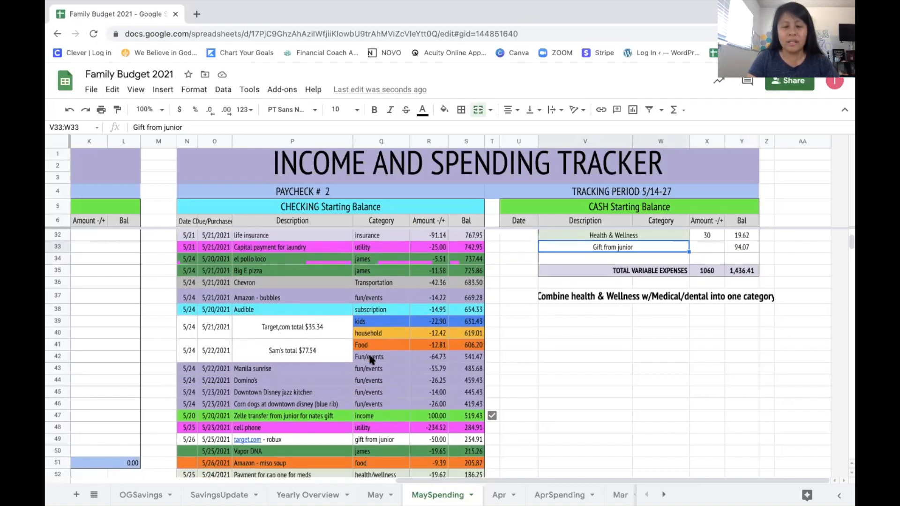
{"action": "scroll", "coordinate": [516, 288], "scroll_direction": "up", "scroll_amount": 3}
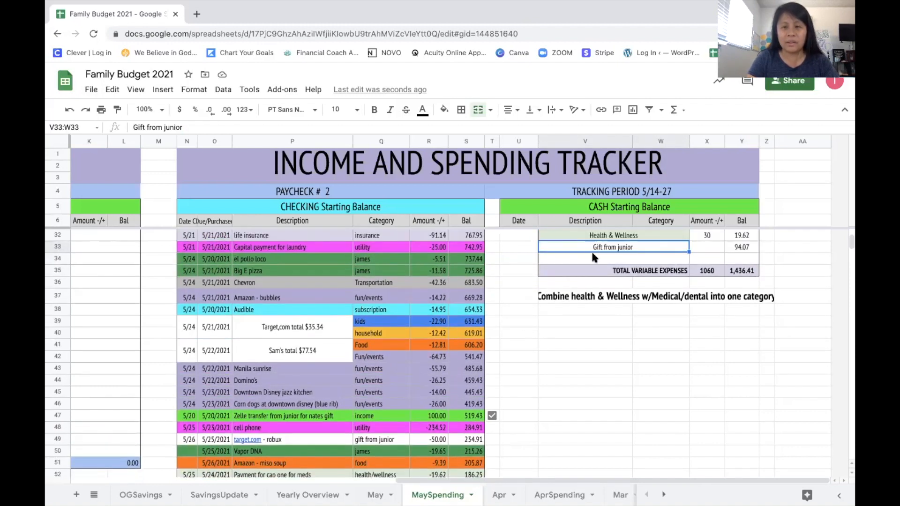
{"action": "double_click", "coordinate": [739, 248]}
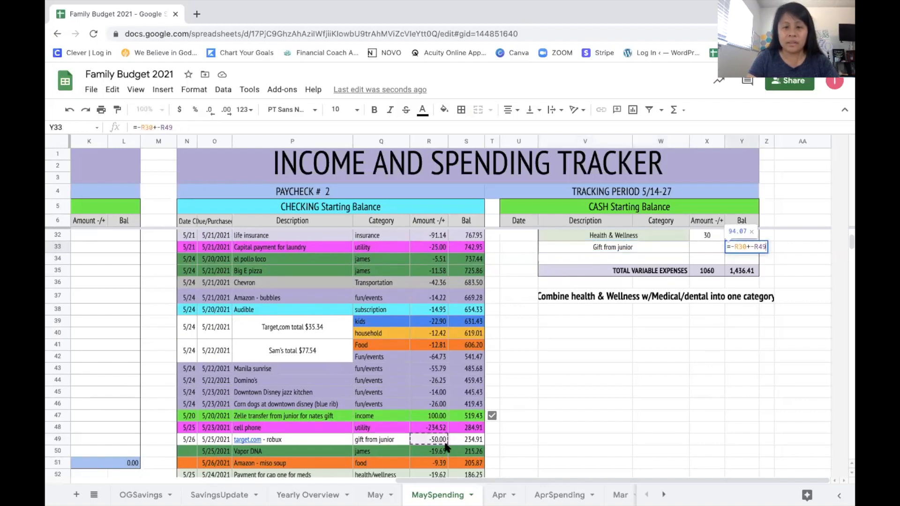
{"action": "key", "text": "Return"}
Step: Inspect the total variable expenses formulas in Y35 and X35, and the Fun&Events budget in X30
{"action": "scroll", "coordinate": [740, 343], "scroll_direction": "up", "scroll_amount": 2}
{"action": "left_click", "coordinate": [743, 330]}
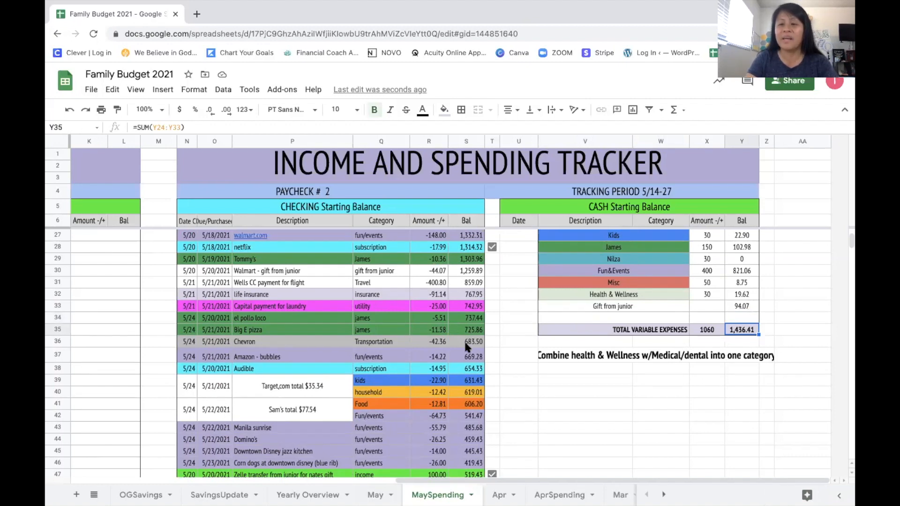
{"action": "left_click", "coordinate": [702, 331]}
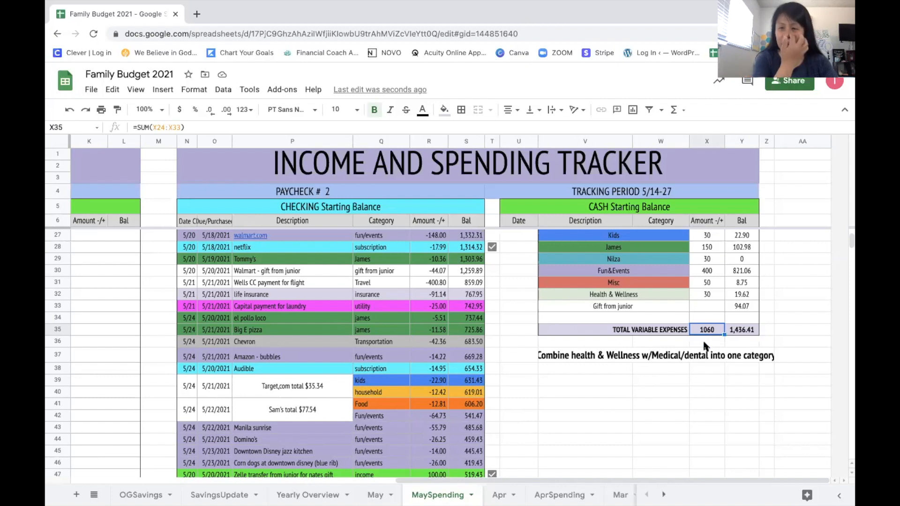
{"action": "left_click", "coordinate": [696, 268]}
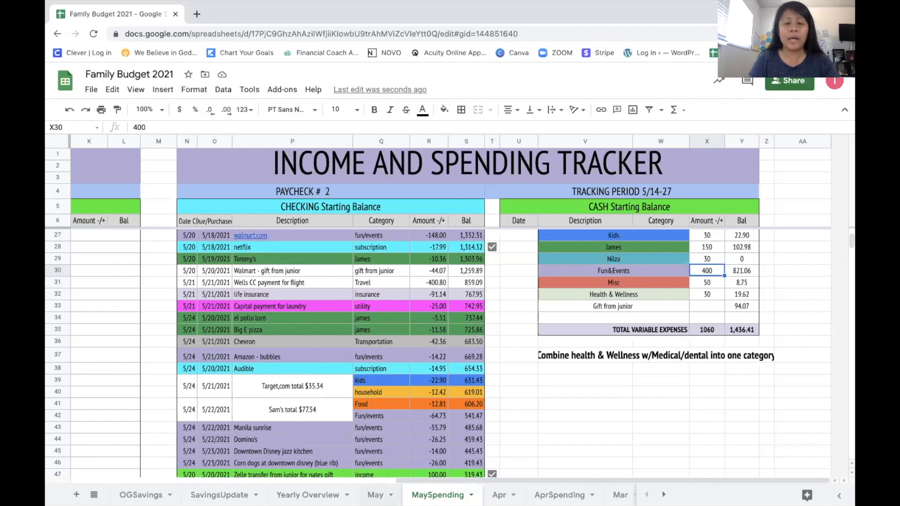
Step: Switch to the May sheet and review the actual income and fixed expenses for the May 14 paycheck
{"action": "left_click", "coordinate": [375, 495]}
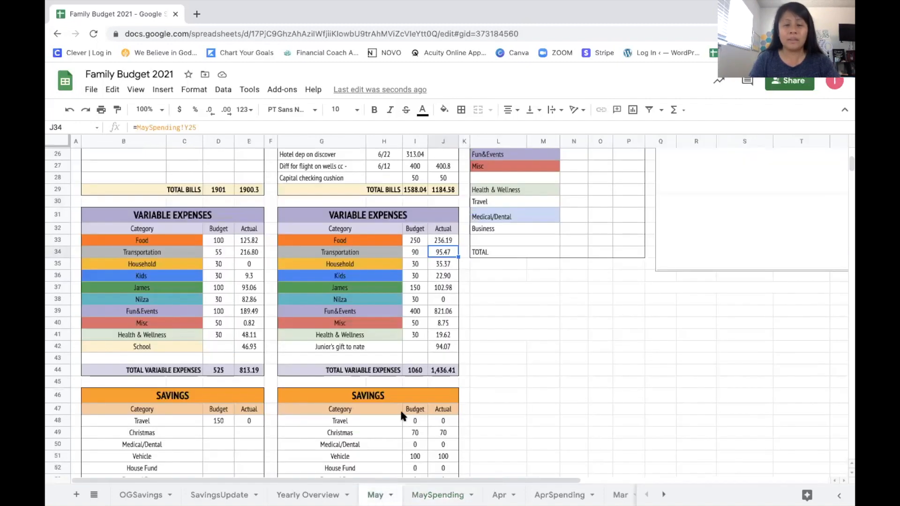
{"action": "scroll", "coordinate": [401, 409], "scroll_direction": "up", "scroll_amount": 8}
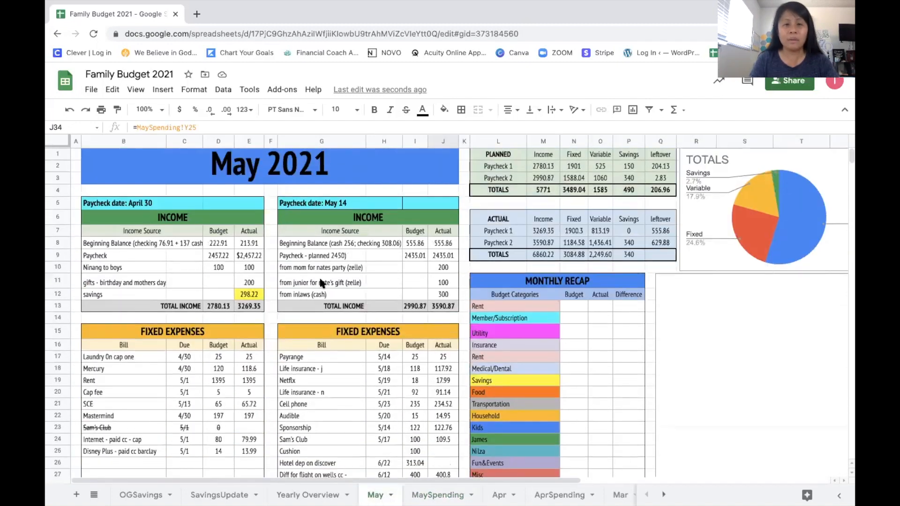
{"action": "left_click", "coordinate": [443, 296]}
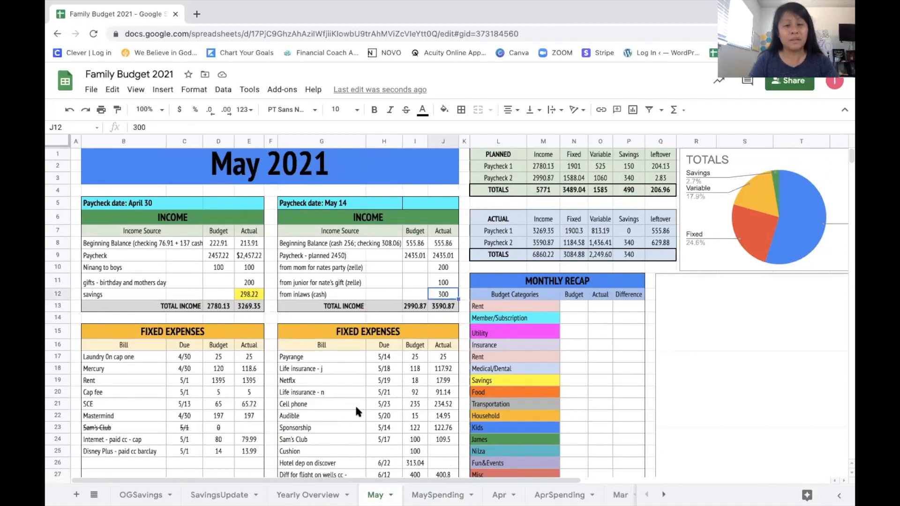
{"action": "scroll", "coordinate": [356, 411], "scroll_direction": "down", "scroll_amount": 1}
{"action": "scroll", "coordinate": [355, 404], "scroll_direction": "down", "scroll_amount": 1}
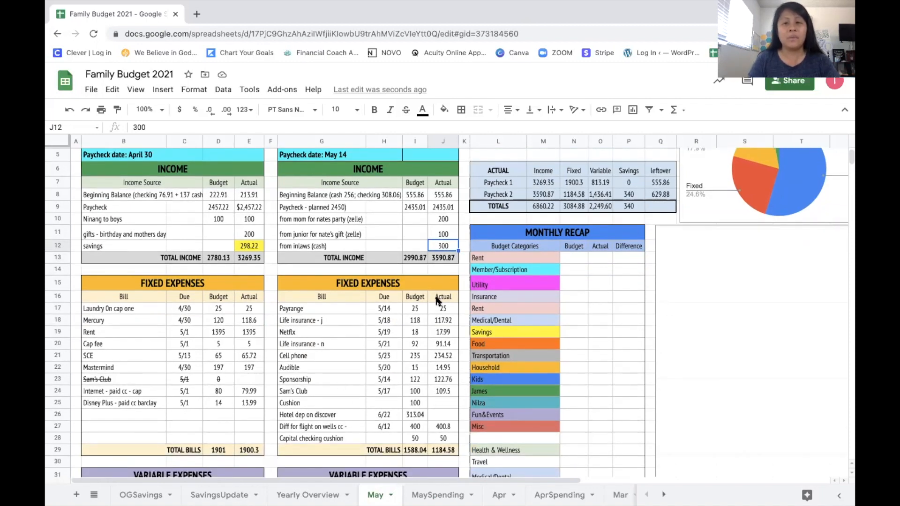
Step: Compare the actual Paycheck 2 leftover in Q8 with the planned leftover in Q3
{"action": "left_click", "coordinate": [653, 198]}
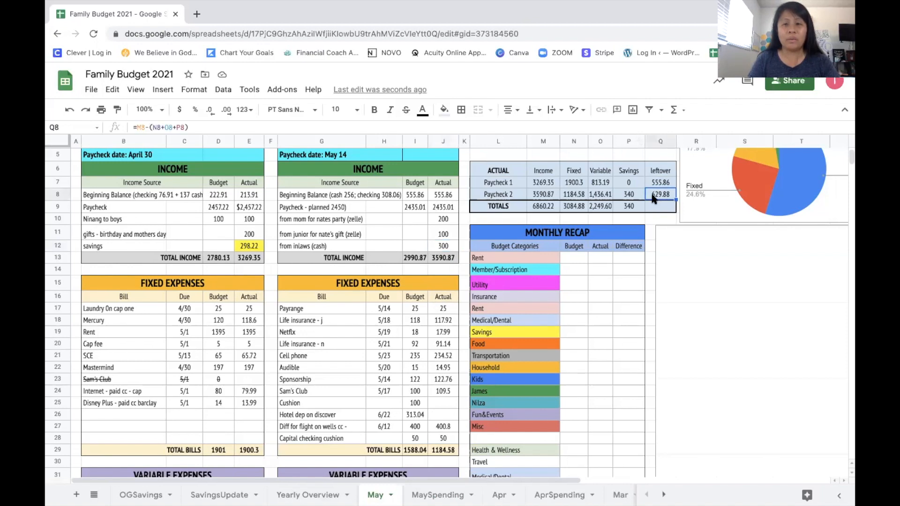
{"action": "scroll", "coordinate": [654, 199], "scroll_direction": "up", "scroll_amount": 2}
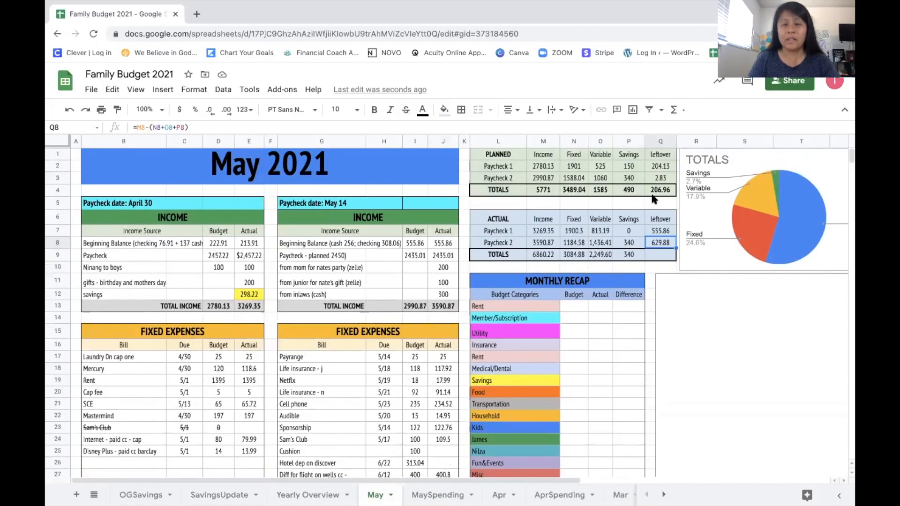
{"action": "left_click", "coordinate": [671, 178]}
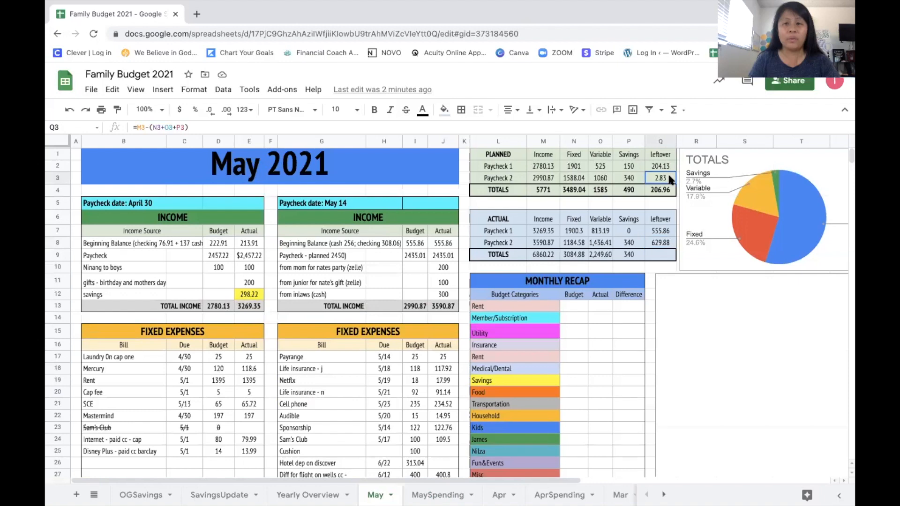
{"action": "left_click", "coordinate": [659, 244]}
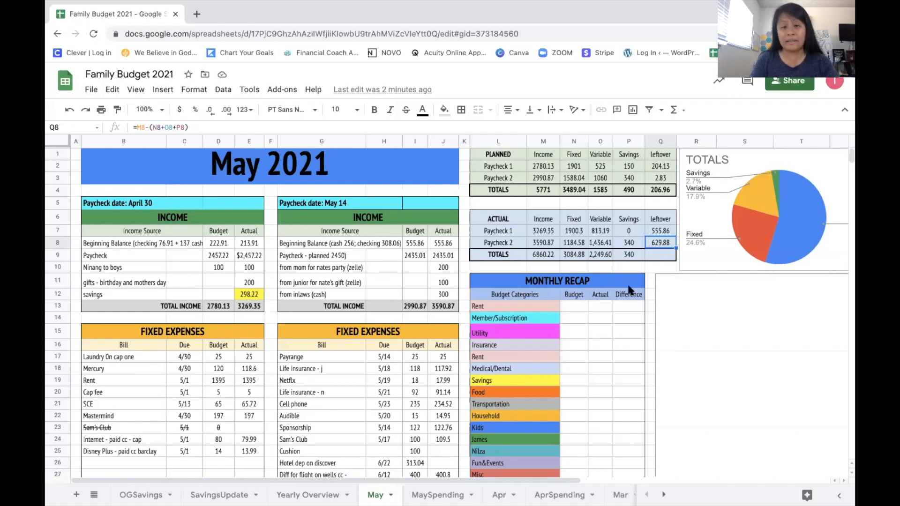
{"action": "scroll", "coordinate": [354, 397], "scroll_direction": "down", "scroll_amount": 2}
Step: Return to the MaySpending sheet, inspect the actual formula in Y28, and close it unchanged
{"action": "left_click", "coordinate": [437, 495]}
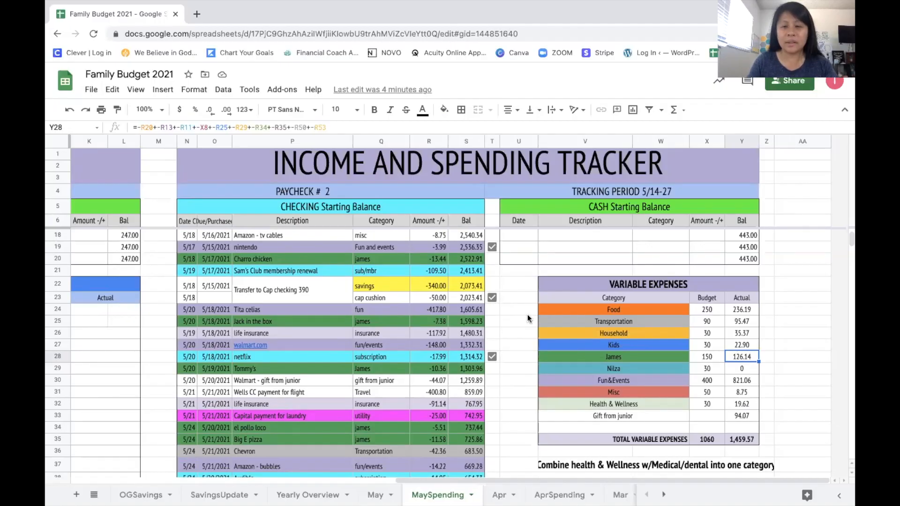
{"action": "scroll", "coordinate": [527, 314], "scroll_direction": "down", "scroll_amount": 3}
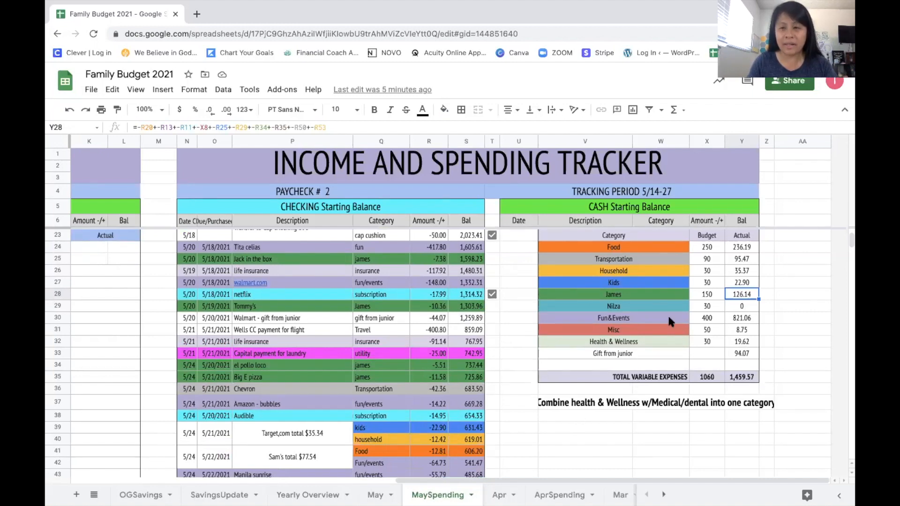
{"action": "double_click", "coordinate": [735, 294]}
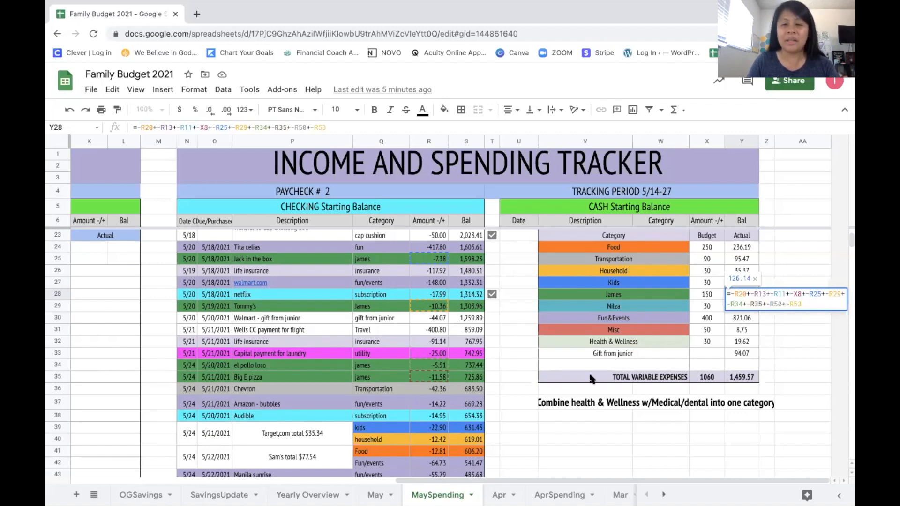
{"action": "left_click", "coordinate": [513, 411]}
Step: On the May sheet, link the Monthly Recap Rent budget to D19 and its actual to E19
{"action": "left_click", "coordinate": [375, 495]}
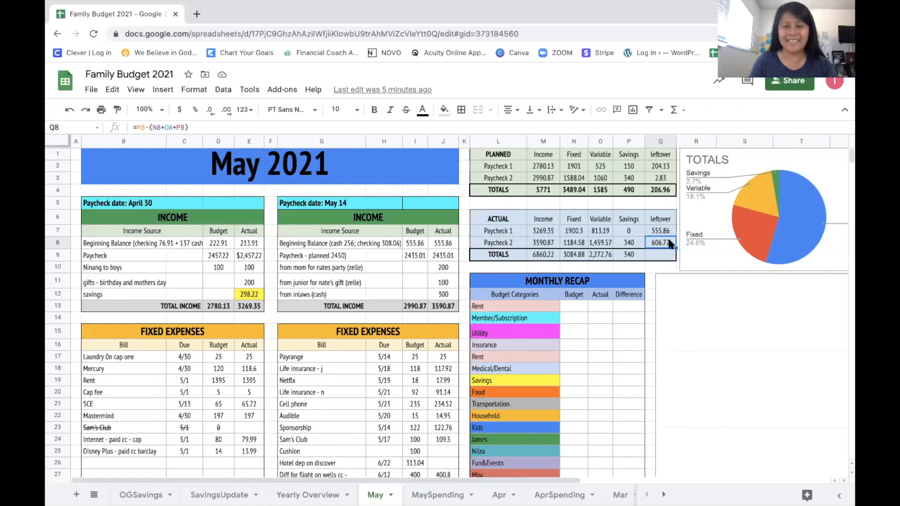
{"action": "left_click", "coordinate": [574, 306]}
{"action": "scroll", "coordinate": [600, 400], "scroll_direction": "down", "scroll_amount": 1}
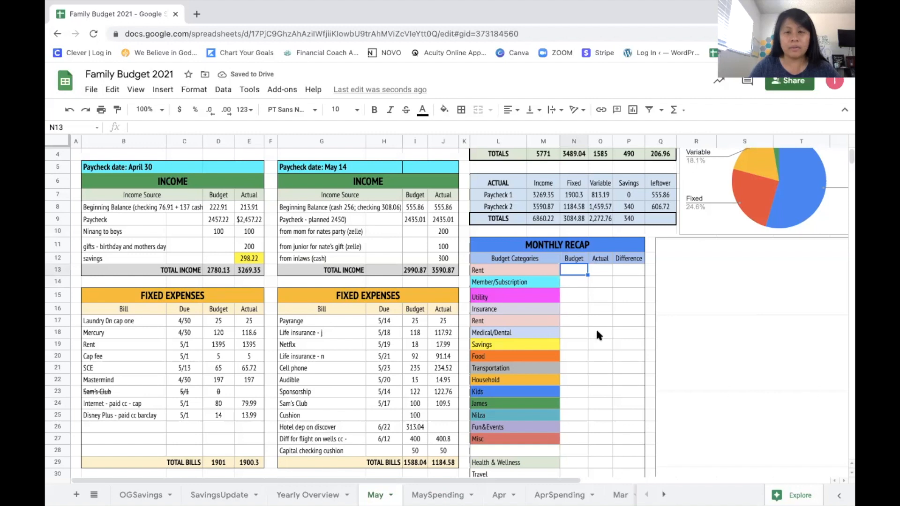
{"action": "scroll", "coordinate": [597, 334], "scroll_direction": "down", "scroll_amount": 1}
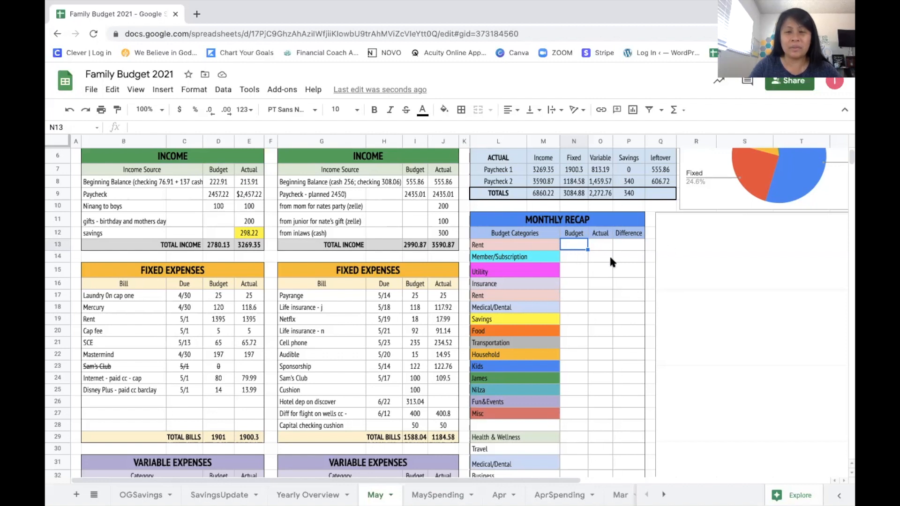
{"action": "type", "text": "="}
{"action": "left_click", "coordinate": [218, 319]}
{"action": "key", "text": "Return"}
{"action": "left_click", "coordinate": [599, 245]}
{"action": "type", "text": "="}
{"action": "left_click", "coordinate": [249, 320]}
{"action": "key", "text": "Return"}
Step: Set the recap's Member/Subscription actual O14 to the sum of E20, E25, J19, J22 and J24
{"action": "type", "text": "="}
{"action": "left_click", "coordinate": [248, 332]}
{"action": "type", "text": "+"}
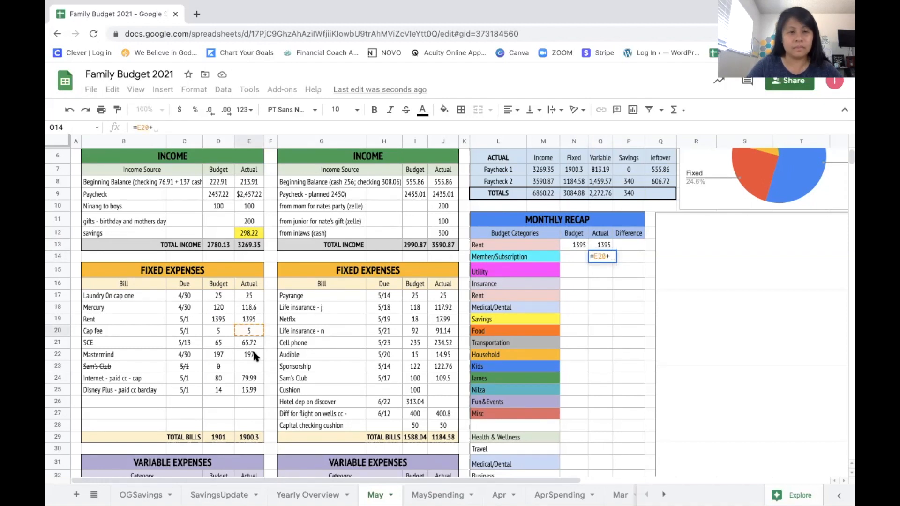
{"action": "left_click", "coordinate": [249, 389]}
{"action": "type", "text": "+"}
{"action": "left_click", "coordinate": [447, 322]}
{"action": "type", "text": "+"}
{"action": "left_click", "coordinate": [445, 355]}
{"action": "type", "text": "+"}
{"action": "left_click", "coordinate": [444, 378]}
{"action": "key", "text": "Return"}
Step: Set the recap's Utility actual O15 to the sum of E17, E21, E24, J17 and J21
{"action": "type", "text": "="}
{"action": "left_click", "coordinate": [249, 295]}
{"action": "type", "text": "+"}
{"action": "left_click", "coordinate": [248, 343]}
{"action": "left_click", "coordinate": [249, 378]}
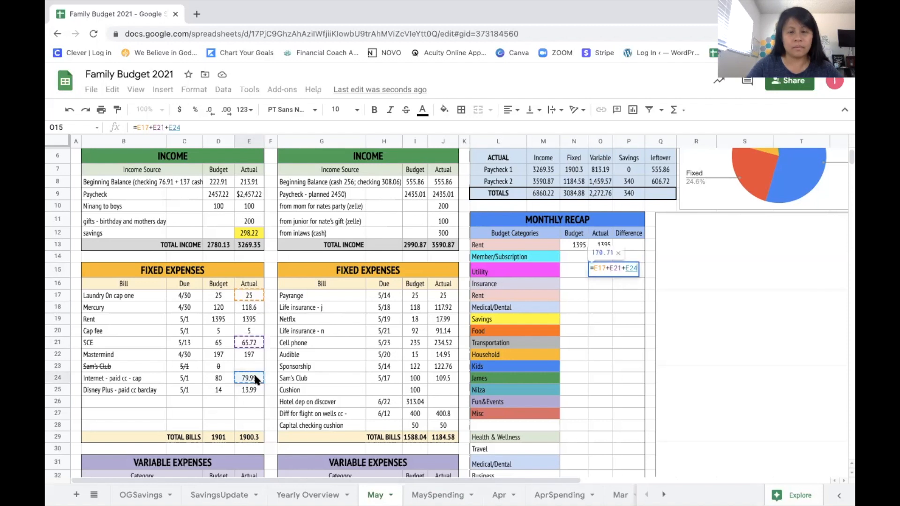
{"action": "left_click", "coordinate": [443, 295]}
{"action": "left_click", "coordinate": [443, 342]}
{"action": "type", "text": "+"}
{"action": "key", "text": "BackSpace"}
{"action": "key", "text": "Return"}
Step: Set the recap's Insurance actual O16 to the sum of E18, J18 and J20
{"action": "type", "text": "="}
{"action": "left_click", "coordinate": [253, 308]}
{"action": "type", "text": "+"}
{"action": "left_click", "coordinate": [440, 308]}
{"action": "type", "text": "+"}
{"action": "left_click", "coordinate": [443, 331]}
{"action": "key", "text": "Return"}
Step: Give the duplicate Rent row L17:P17 in the recap a white fill and clear its contents
{"action": "left_click_drag", "start_coordinate": [498, 296], "coordinate": [627, 295]}
{"action": "left_click", "coordinate": [443, 109]}
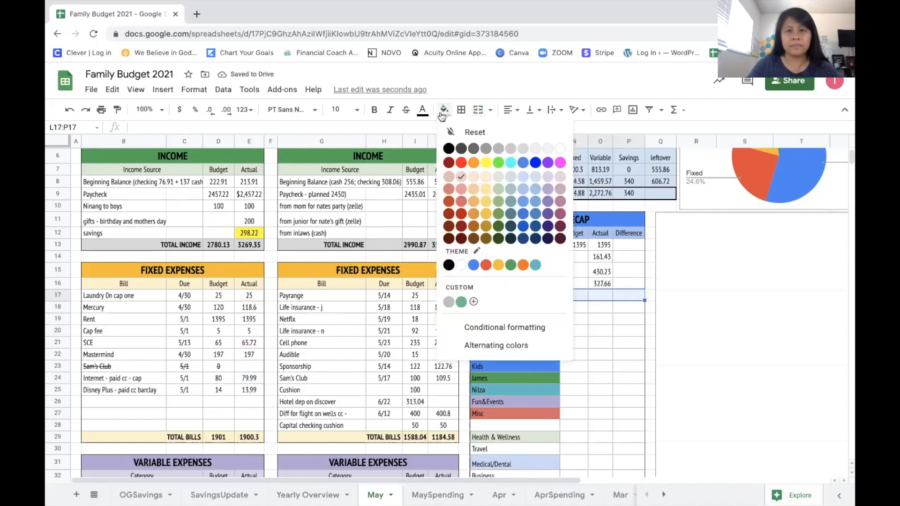
{"action": "left_click", "coordinate": [559, 149]}
{"action": "key", "text": "Delete"}
Step: Link the recap's Savings actual O19 to the Paycheck 2 actual savings total
{"action": "left_click", "coordinate": [600, 307]}
{"action": "left_click", "coordinate": [600, 295]}
{"action": "type", "text": "="}
{"action": "scroll", "coordinate": [447, 396], "scroll_direction": "down", "scroll_amount": 8}
{"action": "left_click", "coordinate": [448, 396]}
{"action": "key", "text": "Return"}
Step: Link the recap actuals from Food through row 24 to the matching Paycheck 2 variable expense actuals
{"action": "type", "text": "="}
{"action": "left_click", "coordinate": [443, 425]}
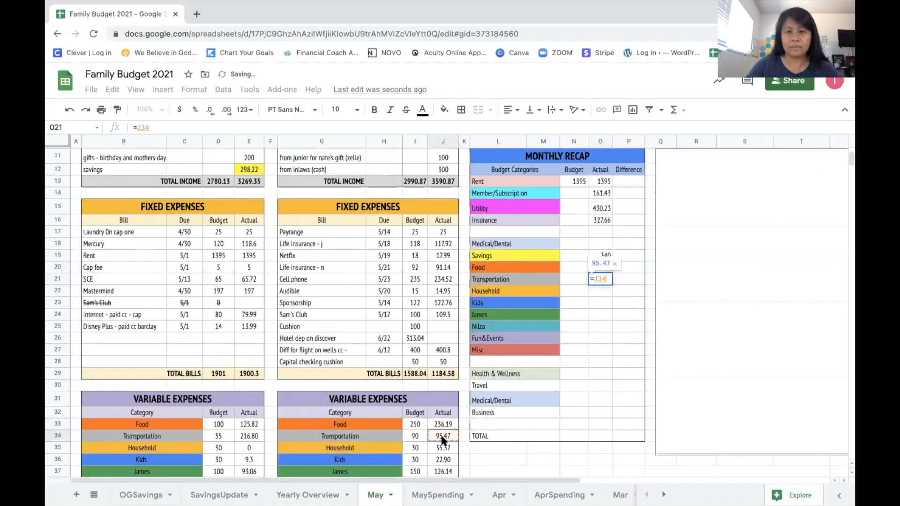
{"action": "key", "text": "Return"}
{"action": "type", "text": "="}
{"action": "left_click", "coordinate": [442, 436]}
{"action": "key", "text": "Return"}
{"action": "left_click", "coordinate": [441, 470]}
{"action": "key", "text": "Return"}
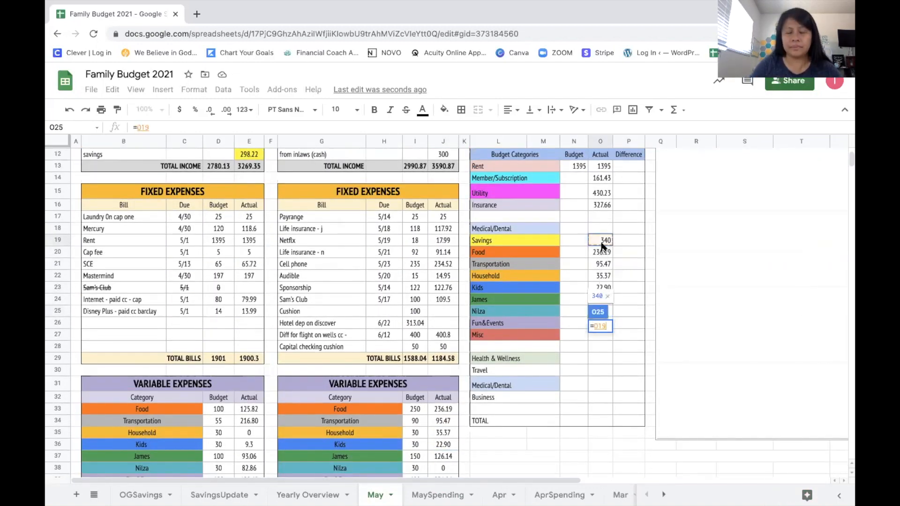
Step: Add the Paycheck 1 Food and Transportation actuals, E33 and E34, to their recap formulas
{"action": "double_click", "coordinate": [600, 251]}
{"action": "left_click", "coordinate": [249, 409]}
{"action": "key", "text": "Return"}
{"action": "key", "text": "Return"}
{"action": "left_click", "coordinate": [249, 421]}
{"action": "key", "text": "Return"}
Step: Add the Paycheck 1 actuals E36 and E37 to the recap formulas for Kids and the row 24 category
{"action": "double_click", "coordinate": [600, 287]}
{"action": "type", "text": "+"}
{"action": "left_click", "coordinate": [249, 443]}
{"action": "key", "text": "Return"}
{"action": "double_click", "coordinate": [601, 299]}
{"action": "type", "text": "+"}
{"action": "left_click", "coordinate": [248, 456]}
{"action": "key", "text": "Return"}
Step: Fill the recap actuals in O25 and O26 from the matching variable expense rows 38 and 39
{"action": "type", "text": "="}
{"action": "left_click", "coordinate": [249, 467]}
{"action": "left_click", "coordinate": [249, 475]}
{"action": "key", "text": "Return"}
Step: Set the recap's Misc actual to E40+J40 and its Health & Wellness actual to E41+J41
{"action": "left_click", "coordinate": [249, 417]}
{"action": "type", "text": "+"}
{"action": "left_click", "coordinate": [443, 418]}
{"action": "key", "text": "Return"}
{"action": "key", "text": "Return"}
{"action": "left_click", "coordinate": [248, 429]}
{"action": "left_click", "coordinate": [443, 429]}
{"action": "key", "text": "Return"}
Step: Link the recap's Travel actual O30 to the flight payment in J27
{"action": "type", "text": "="}
{"action": "scroll", "coordinate": [601, 294], "scroll_direction": "up", "scroll_amount": 5}
{"action": "left_click", "coordinate": [445, 401]}
{"action": "key", "text": "Return"}
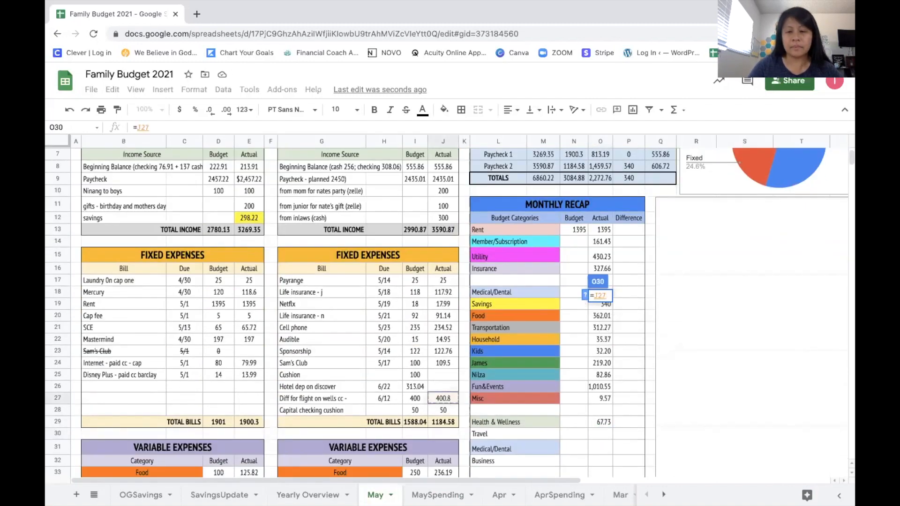
Step: Replace the second Medical/Dental category in recap row 31 with "School"
{"action": "scroll", "coordinate": [469, 398], "scroll_direction": "down", "scroll_amount": 2}
{"action": "left_click", "coordinate": [503, 388]}
{"action": "key", "text": "Delete"}
{"action": "type", "text": "School"}
{"action": "key", "text": "Return"}
Step: Link the recap's Business actual O32 to the Mastermind bill in row 22
{"action": "left_click", "coordinate": [600, 397]}
{"action": "type", "text": "="}
{"action": "left_click", "coordinate": [218, 277]}
{"action": "key", "text": "Return"}
{"action": "left_click", "coordinate": [515, 397]}
Step: Link the recap's School actual O31 to the Paycheck 1 School expense in E42
{"action": "scroll", "coordinate": [515, 397], "scroll_direction": "down", "scroll_amount": 3}
{"action": "scroll", "coordinate": [450, 281], "scroll_direction": "down", "scroll_amount": 1}
{"action": "left_click", "coordinate": [601, 288]}
{"action": "type", "text": "="}
{"action": "left_click", "coordinate": [249, 417]}
{"action": "key", "text": "Return"}
Step: Label recap row 28 "brothers gift" and link its actual to the Paycheck 2 gift expense in J42
{"action": "left_click", "coordinate": [498, 248]}
{"action": "type", "text": "brothers gift"}
{"action": "left_click", "coordinate": [600, 249]}
{"action": "type", "text": "="}
{"action": "left_click", "coordinate": [443, 405]}
{"action": "key", "text": "Return"}
Step: Label recap row 17 "Open Cap 360 checking" and link its actual to the Capital checking cushion in J28
{"action": "scroll", "coordinate": [529, 291], "scroll_direction": "up", "scroll_amount": 4}
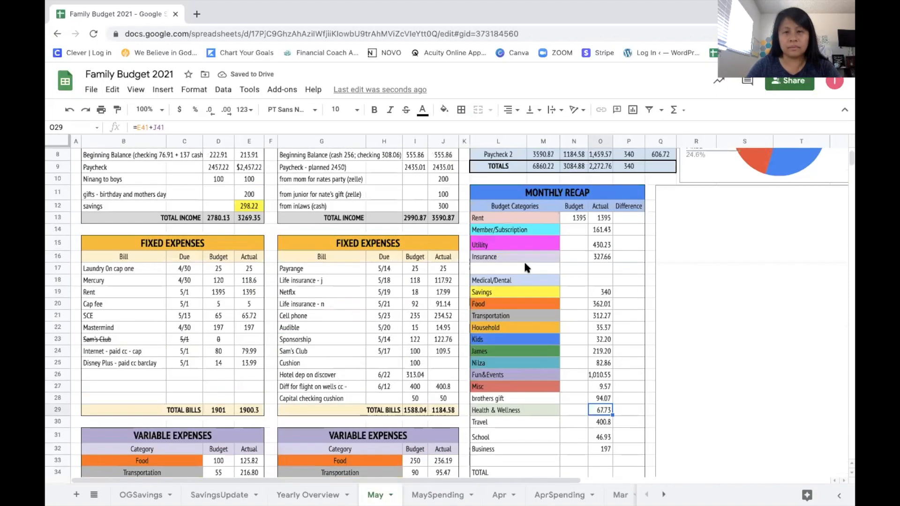
{"action": "left_click", "coordinate": [522, 264]}
{"action": "key", "text": "Down"}
{"action": "left_click", "coordinate": [601, 268]}
{"action": "type", "text": "="}
{"action": "scroll", "coordinate": [680, 272], "scroll_direction": "up", "scroll_amount": 1}
{"action": "left_click", "coordinate": [443, 425]}
{"action": "key", "text": "Return"}
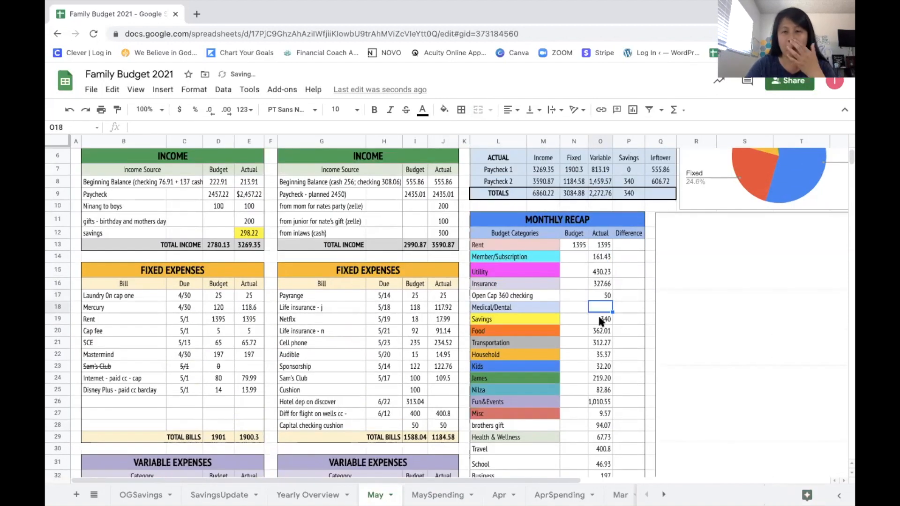
Step: Sum the Monthly Recap's Actual column in the TOTAL row
{"action": "scroll", "coordinate": [680, 272], "scroll_direction": "down", "scroll_amount": 1}
{"action": "left_click_drag", "start_coordinate": [600, 206], "coordinate": [600, 448]}
{"action": "left_click", "coordinate": [674, 109]}
{"action": "left_click", "coordinate": [498, 459]}
Step: Compare the Total expenses figure above the Monthly Recap with the recap's TOTAL row
{"action": "scroll", "coordinate": [413, 355], "scroll_direction": "up", "scroll_amount": 3}
{"action": "scroll", "coordinate": [413, 356], "scroll_direction": "right", "scroll_amount": 2}
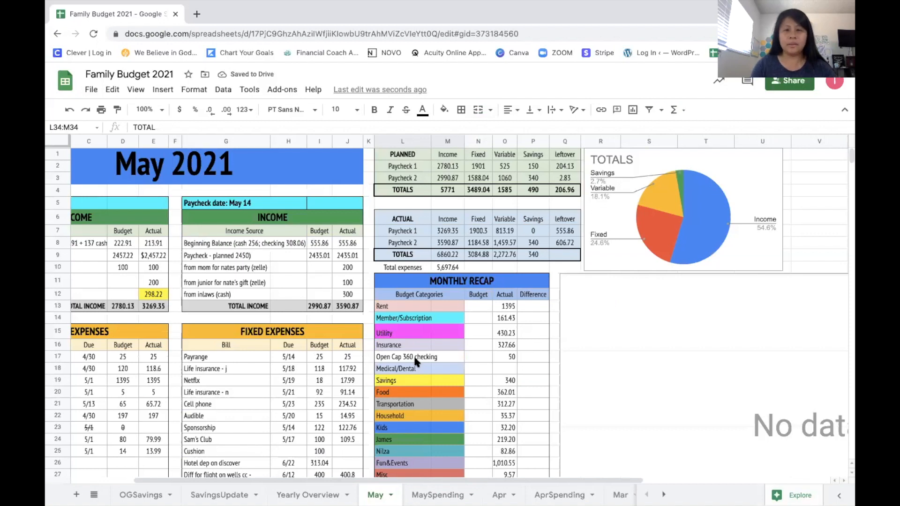
{"action": "scroll", "coordinate": [458, 305], "scroll_direction": "down", "scroll_amount": 5}
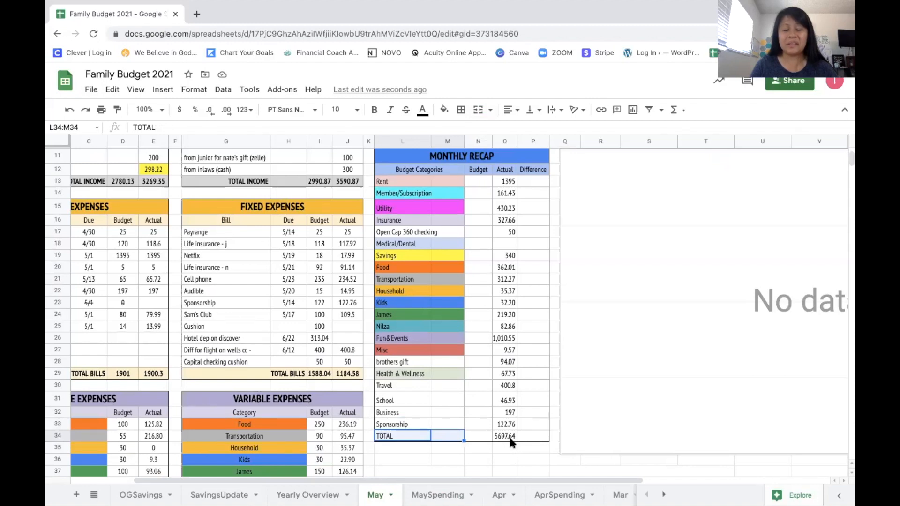
Step: Delete the empty "No data" chart beside the Monthly Recap on the May sheet
{"action": "scroll", "coordinate": [511, 443], "scroll_direction": "up", "scroll_amount": 5}
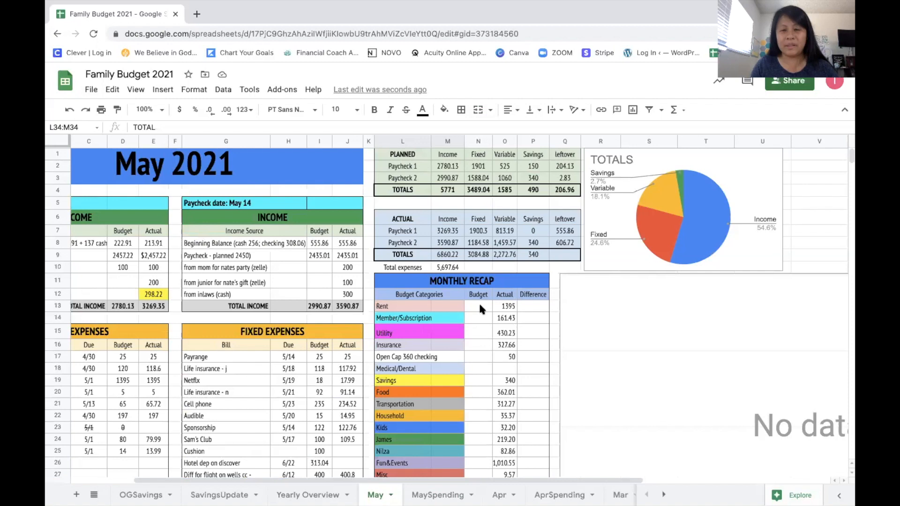
{"action": "scroll", "coordinate": [477, 325], "scroll_direction": "down", "scroll_amount": 1}
{"action": "scroll", "coordinate": [562, 305], "scroll_direction": "down", "scroll_amount": 3}
{"action": "scroll", "coordinate": [562, 305], "scroll_direction": "left", "scroll_amount": 2}
{"action": "left_click", "coordinate": [647, 280]}
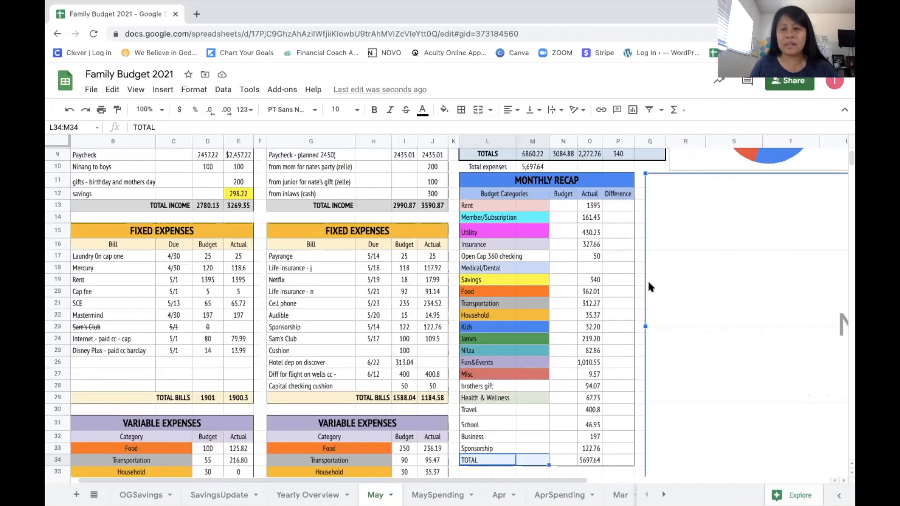
{"action": "scroll", "coordinate": [648, 279], "scroll_direction": "right", "scroll_amount": 3}
{"action": "key", "text": "Delete"}
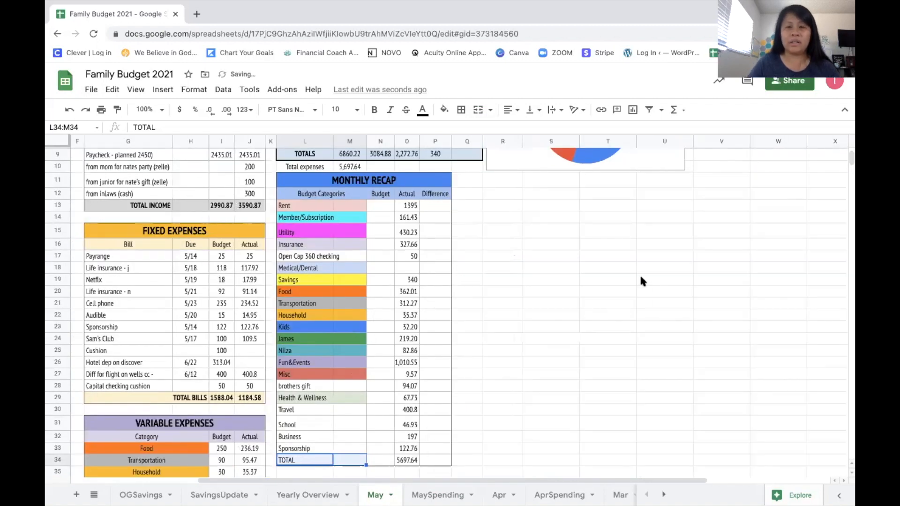
Step: Insert a chart from the Monthly Recap category names L13:L33 and their actual amounts O13:O33
{"action": "scroll", "coordinate": [300, 275], "scroll_direction": "up", "scroll_amount": 2}
{"action": "scroll", "coordinate": [299, 275], "scroll_direction": "down", "scroll_amount": 1}
{"action": "left_click_drag", "start_coordinate": [300, 257], "coordinate": [306, 437]}
{"action": "scroll", "coordinate": [347, 313], "scroll_direction": "up", "scroll_amount": 5}
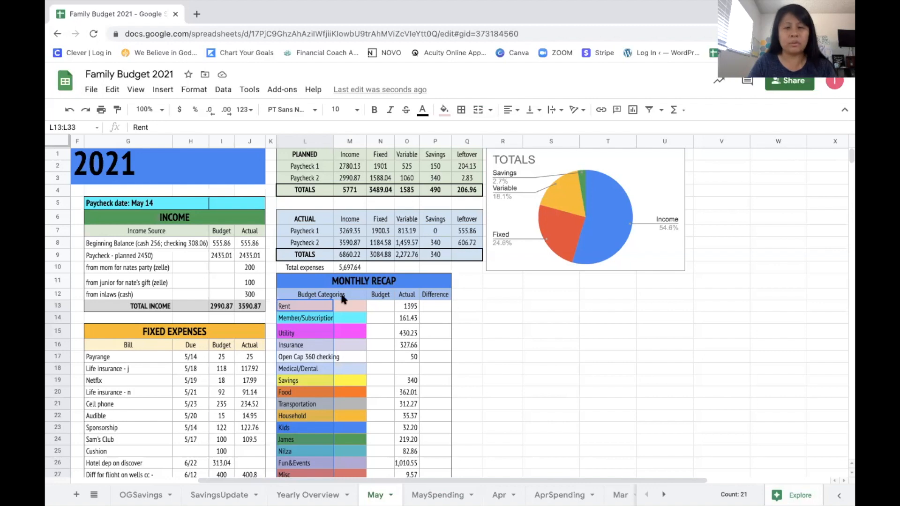
{"action": "left_click_drag", "start_coordinate": [409, 307], "coordinate": [403, 475]}
{"action": "left_click_drag", "start_coordinate": [406, 392], "coordinate": [403, 336]}
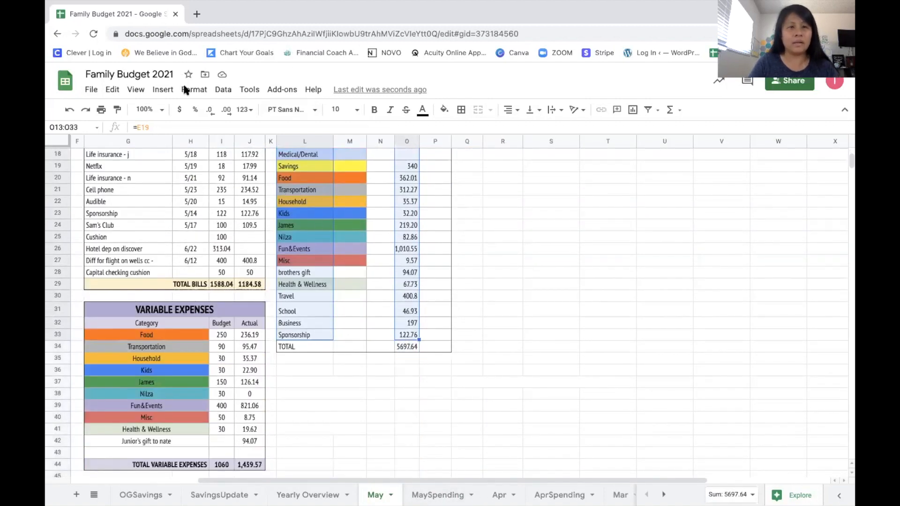
{"action": "left_click", "coordinate": [164, 90]}
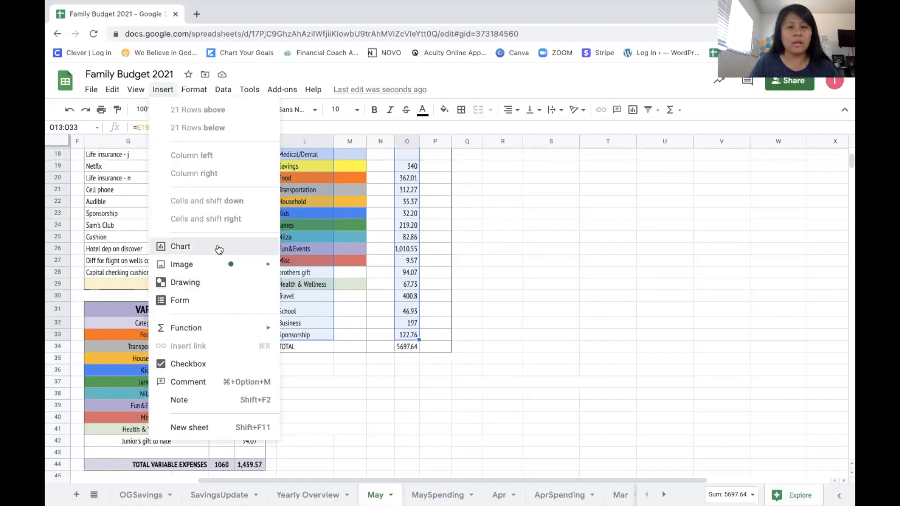
{"action": "left_click", "coordinate": [651, 276]}
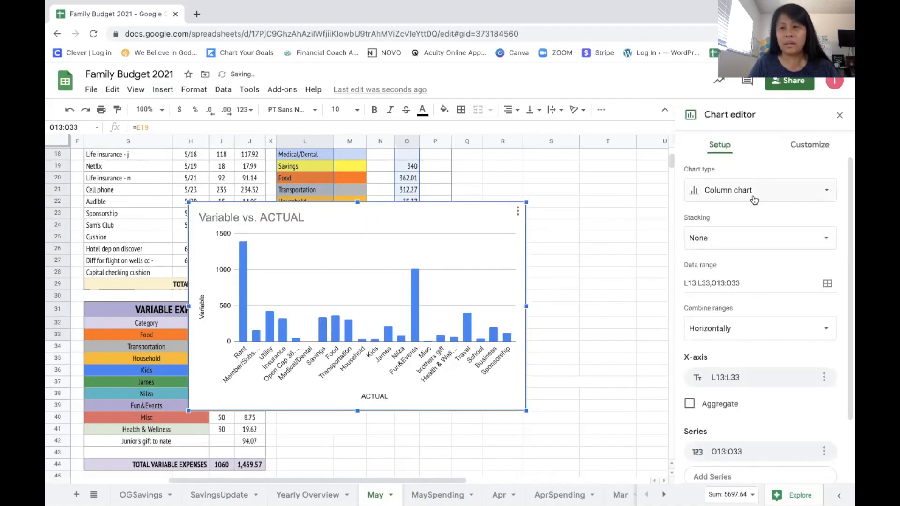
Step: Change the new recap chart to a pie chart and close the chart editor
{"action": "left_click", "coordinate": [754, 200]}
{"action": "scroll", "coordinate": [750, 362], "scroll_direction": "down", "scroll_amount": 4}
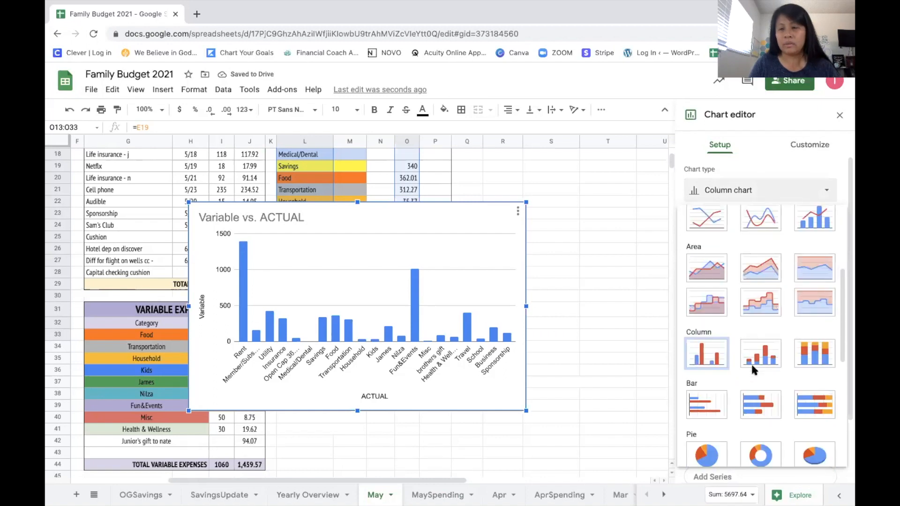
{"action": "left_click", "coordinate": [707, 438]}
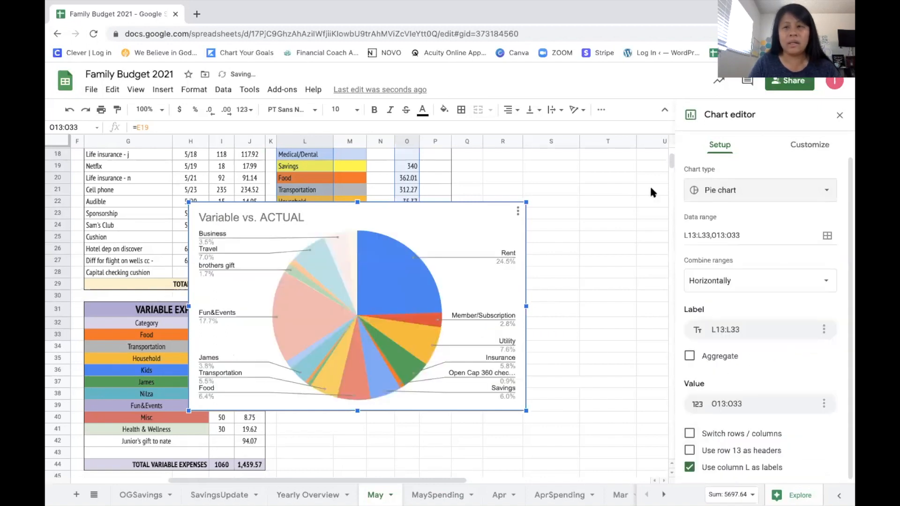
{"action": "left_click", "coordinate": [840, 117]}
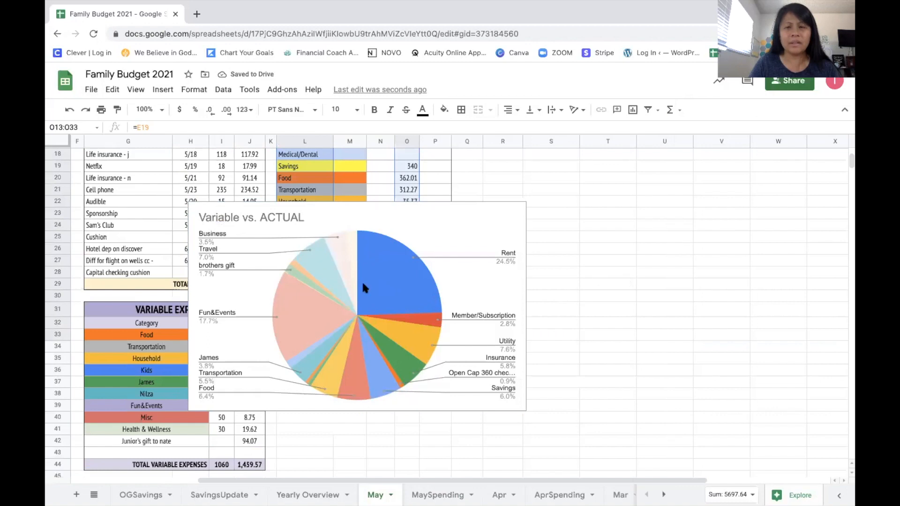
Step: Move the pie chart beside the Monthly Recap, just below the TOTALS chart, and enlarge it to about the recap table's height
{"action": "left_click_drag", "start_coordinate": [365, 278], "coordinate": [643, 224]}
{"action": "scroll", "coordinate": [642, 225], "scroll_direction": "up", "scroll_amount": 2}
{"action": "left_click", "coordinate": [573, 191]}
{"action": "scroll", "coordinate": [569, 302], "scroll_direction": "up", "scroll_amount": 1}
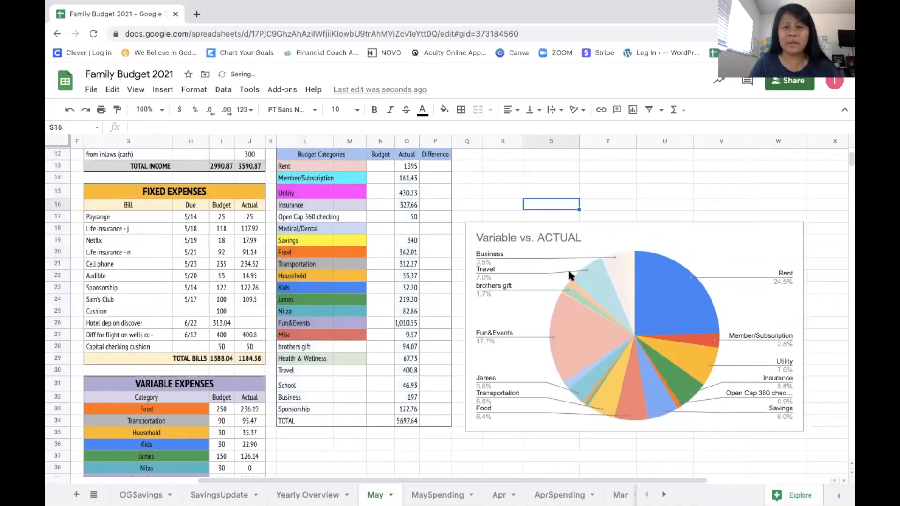
{"action": "left_click", "coordinate": [550, 358]}
{"action": "left_click", "coordinate": [498, 442]}
{"action": "left_click_drag", "start_coordinate": [509, 310], "coordinate": [499, 227]}
{"action": "scroll", "coordinate": [498, 227], "scroll_direction": "right", "scroll_amount": 3}
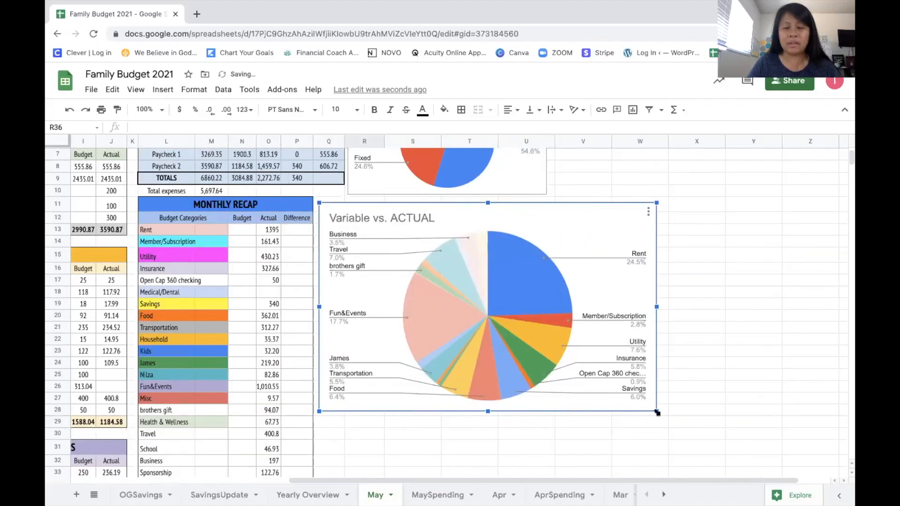
{"action": "scroll", "coordinate": [661, 346], "scroll_direction": "right", "scroll_amount": 3}
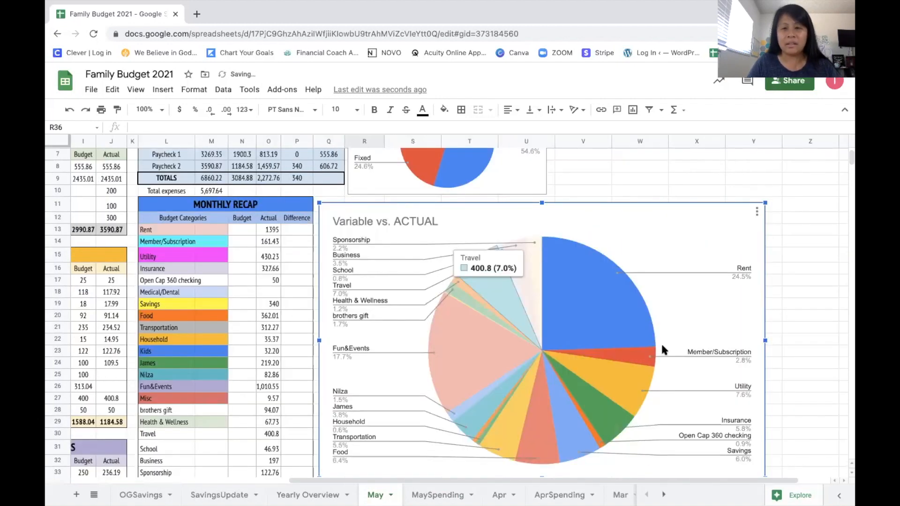
Step: Examine the pie chart's category shares against the Monthly Recap and the two paycheck budgets on the May sheet
{"action": "scroll", "coordinate": [661, 345], "scroll_direction": "down", "scroll_amount": 1}
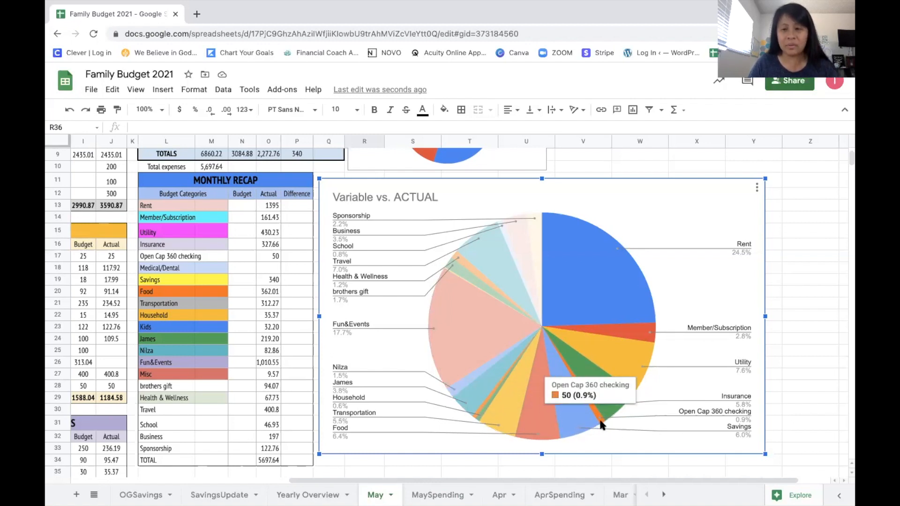
{"action": "mouse_move", "coordinate": [572, 420]}
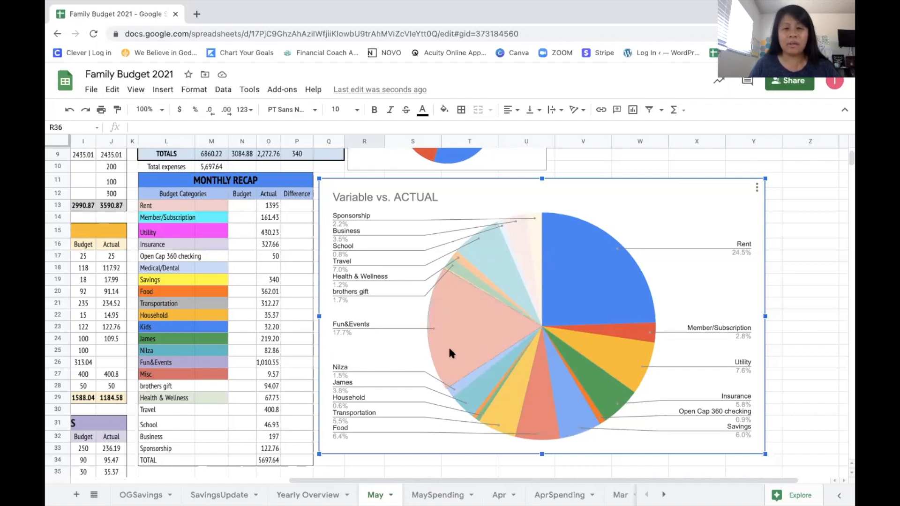
{"action": "scroll", "coordinate": [597, 348], "scroll_direction": "left", "scroll_amount": 5}
{"action": "scroll", "coordinate": [597, 350], "scroll_direction": "right", "scroll_amount": 2}
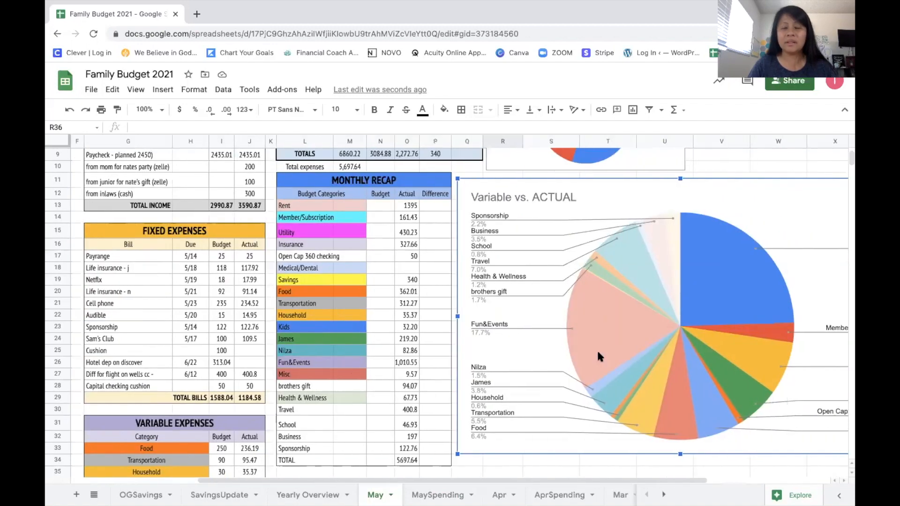
{"action": "scroll", "coordinate": [597, 349], "scroll_direction": "left", "scroll_amount": 5}
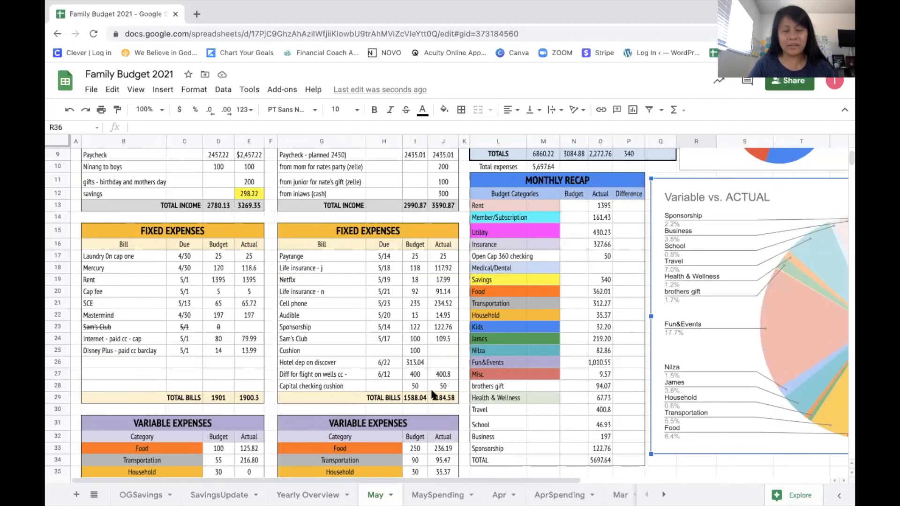
{"action": "scroll", "coordinate": [429, 398], "scroll_direction": "up", "scroll_amount": 4}
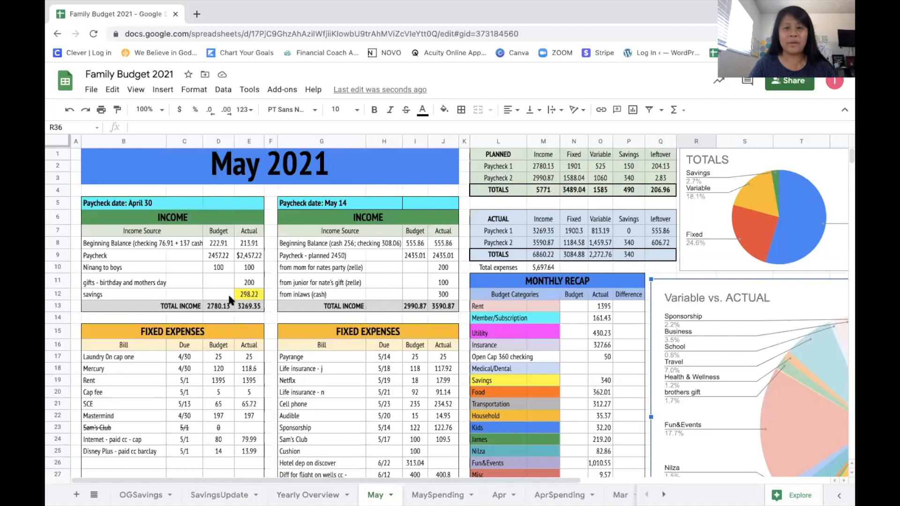
{"action": "scroll", "coordinate": [311, 216], "scroll_direction": "down", "scroll_amount": 5}
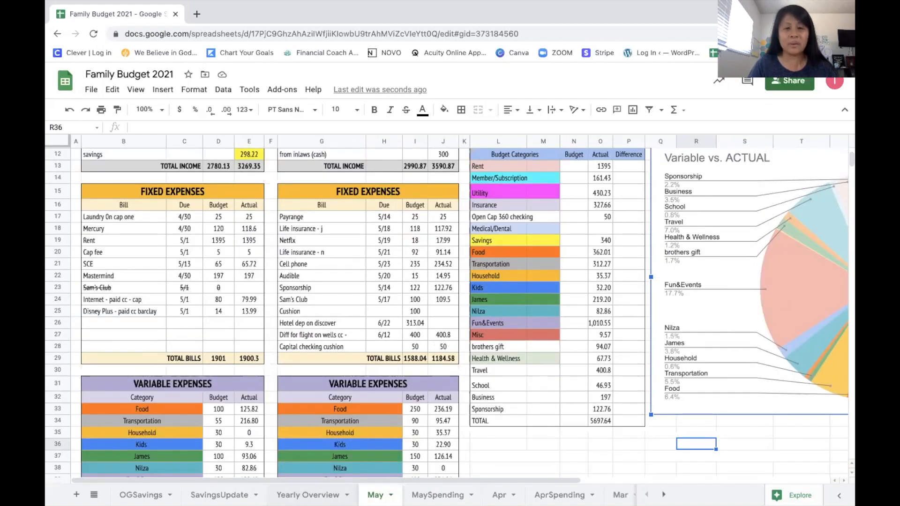
Step: Open the Yearly Overview sheet and examine the starting balance and summary rows for the April and May paychecks
{"action": "left_click", "coordinate": [307, 495]}
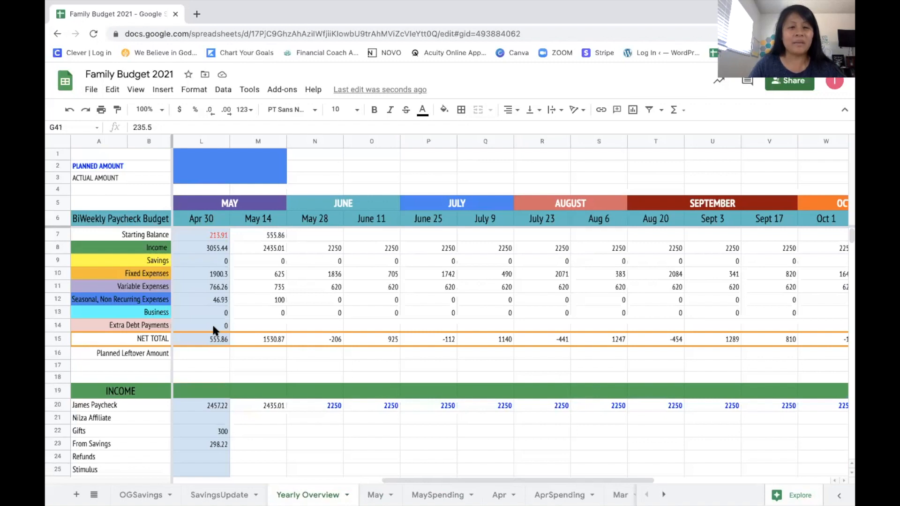
{"action": "scroll", "coordinate": [213, 330], "scroll_direction": "down", "scroll_amount": 1}
{"action": "scroll", "coordinate": [213, 329], "scroll_direction": "up", "scroll_amount": 1}
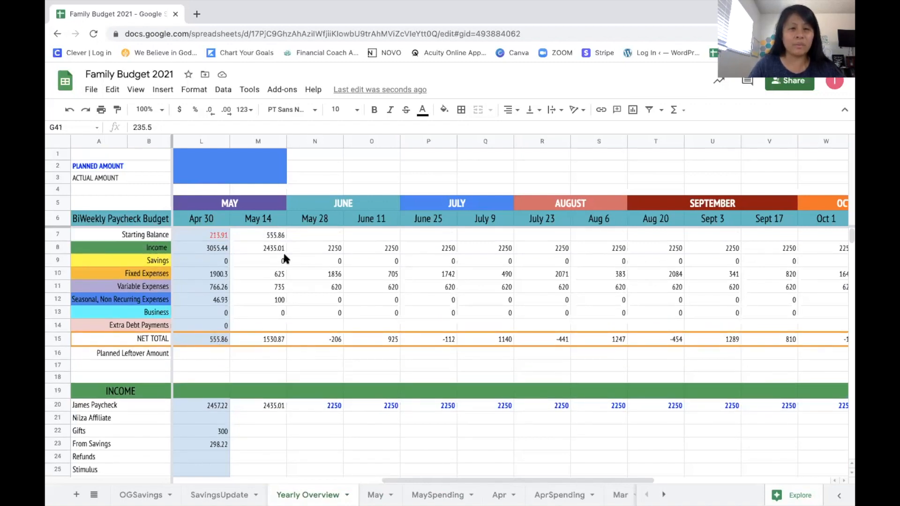
{"action": "scroll", "coordinate": [269, 261], "scroll_direction": "right", "scroll_amount": 1}
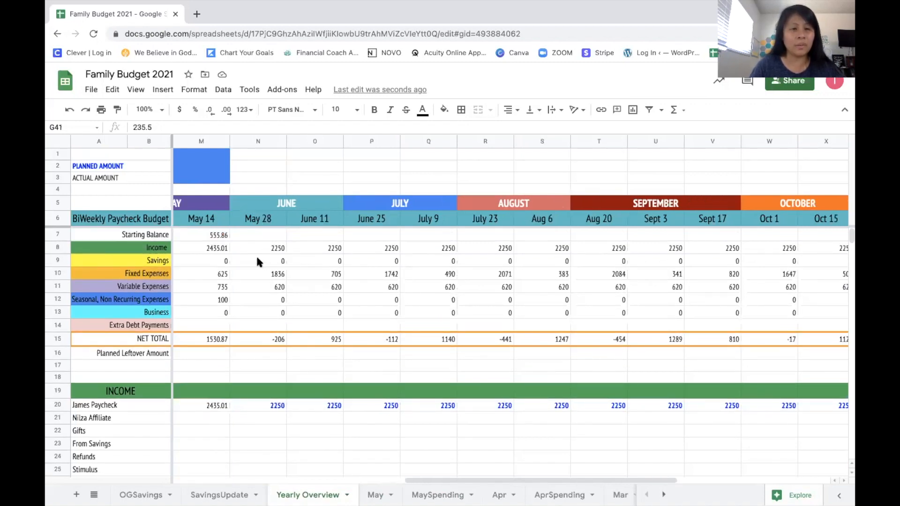
{"action": "left_click", "coordinate": [218, 239]}
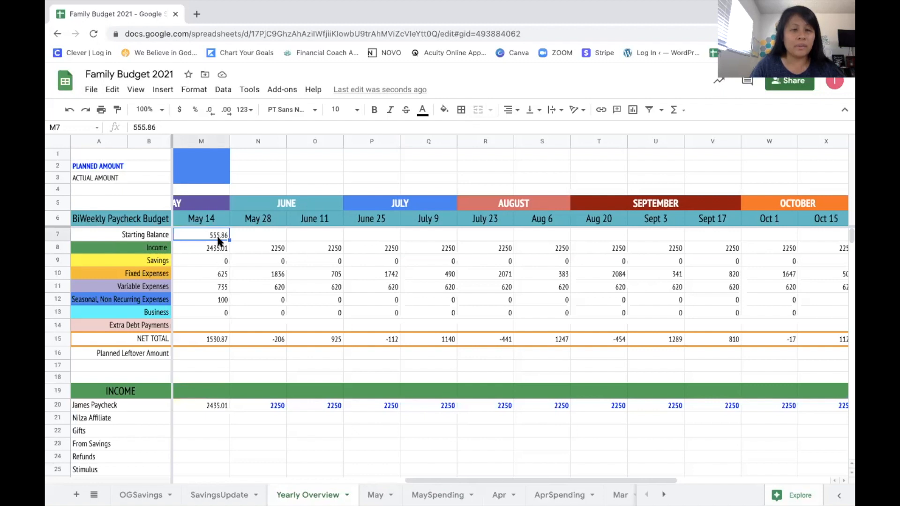
{"action": "scroll", "coordinate": [263, 248], "scroll_direction": "left", "scroll_amount": 3}
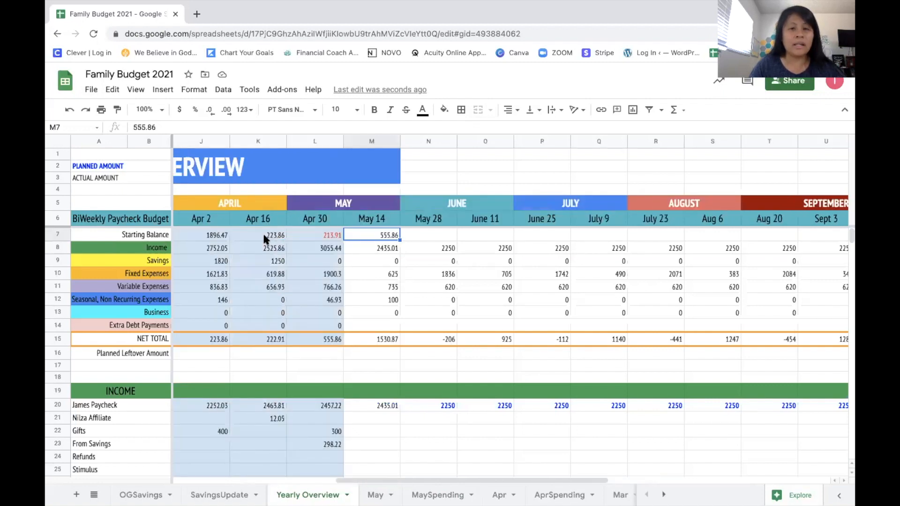
{"action": "scroll", "coordinate": [357, 268], "scroll_direction": "right", "scroll_amount": 1}
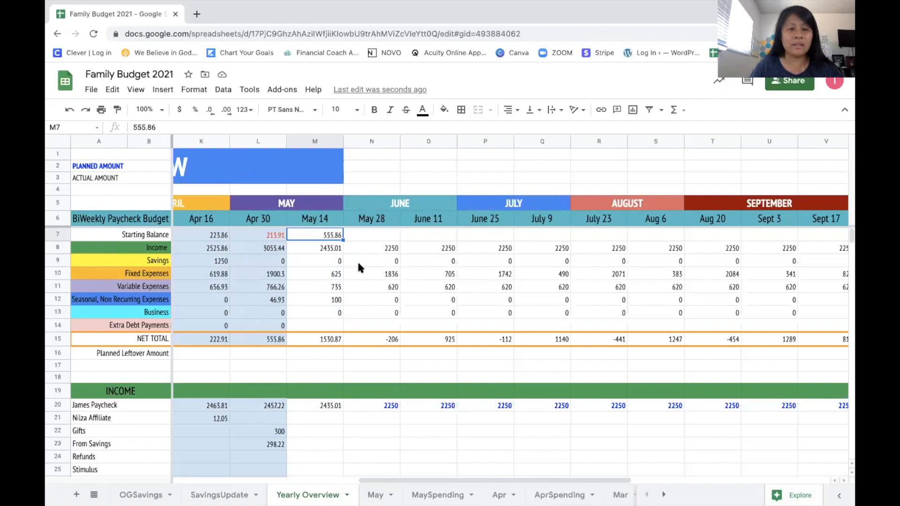
Step: Review the income, fixed, variable and savings sections of the Yearly Overview for the Apr 16 and Apr 30 paychecks
{"action": "scroll", "coordinate": [357, 267], "scroll_direction": "right", "scroll_amount": 1}
{"action": "scroll", "coordinate": [357, 268], "scroll_direction": "down", "scroll_amount": 2}
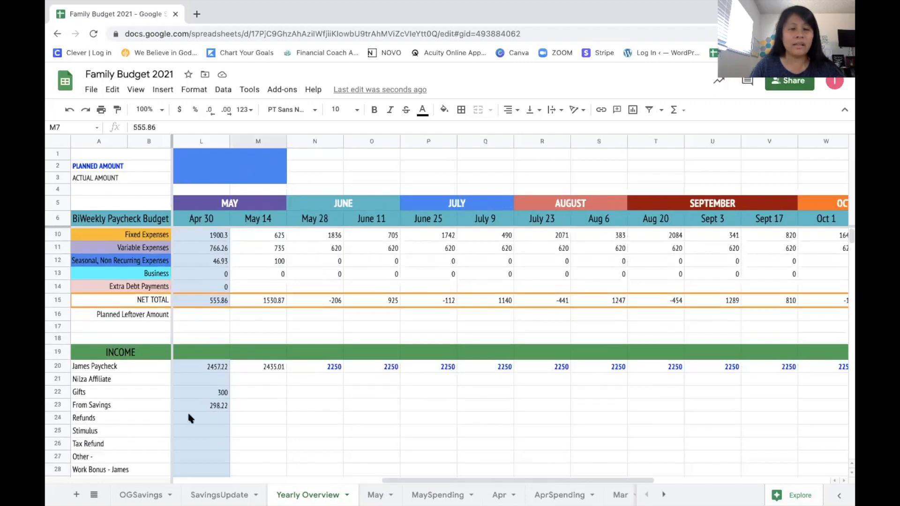
{"action": "scroll", "coordinate": [234, 314], "scroll_direction": "left", "scroll_amount": 1}
{"action": "scroll", "coordinate": [222, 417], "scroll_direction": "down", "scroll_amount": 5}
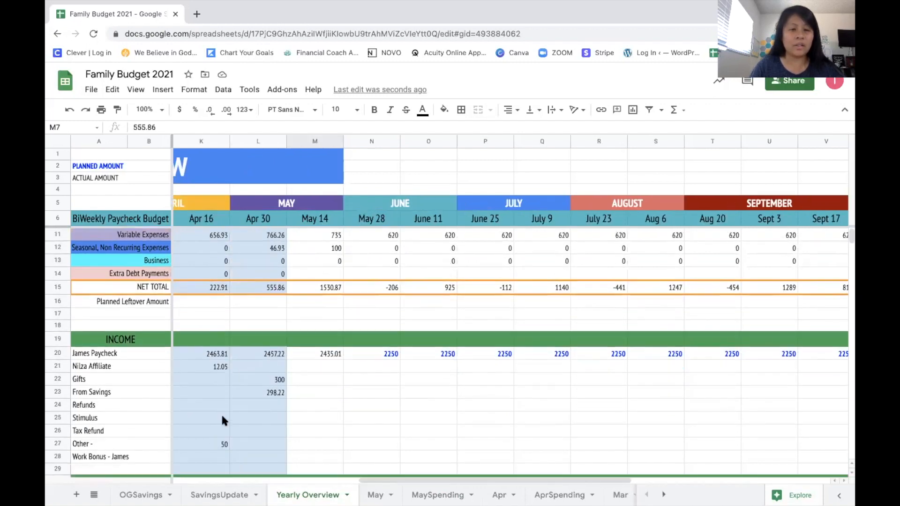
{"action": "scroll", "coordinate": [222, 418], "scroll_direction": "down", "scroll_amount": 8}
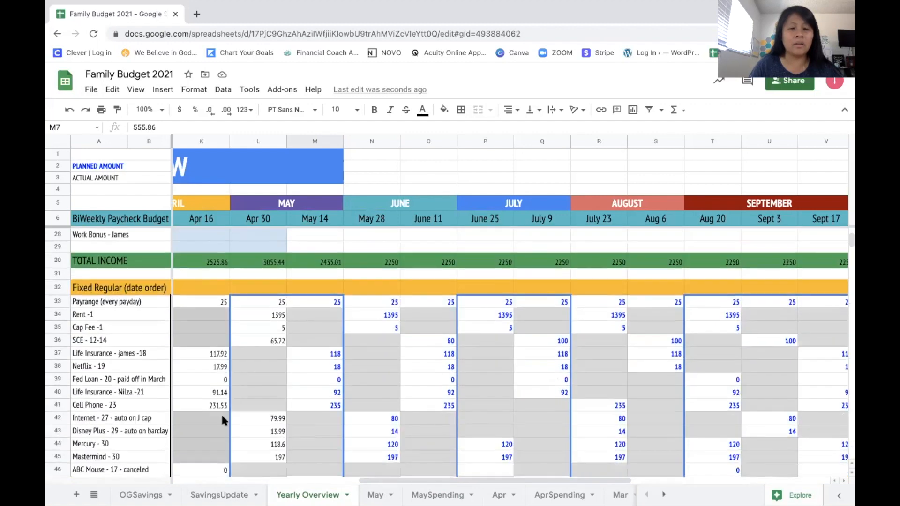
{"action": "scroll", "coordinate": [227, 385], "scroll_direction": "down", "scroll_amount": 5}
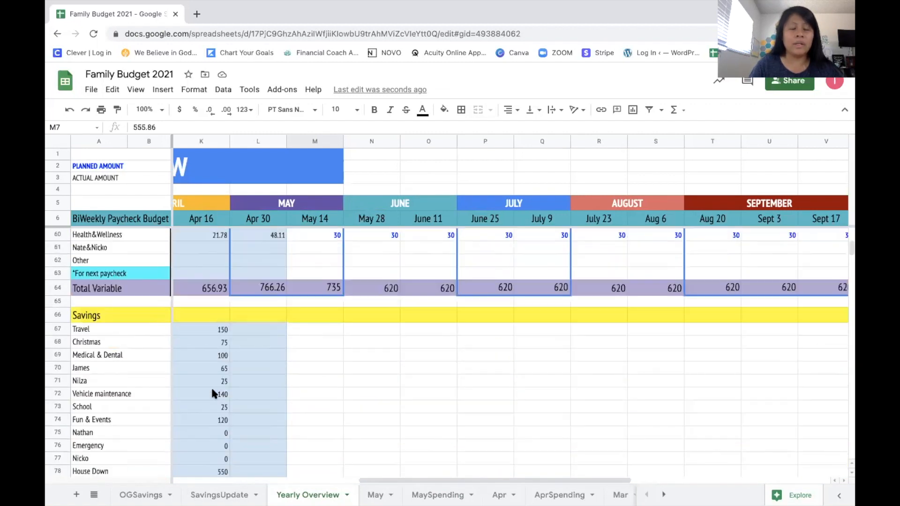
{"action": "scroll", "coordinate": [212, 389], "scroll_direction": "up", "scroll_amount": 15}
{"action": "scroll", "coordinate": [212, 393], "scroll_direction": "up", "scroll_amount": 1}
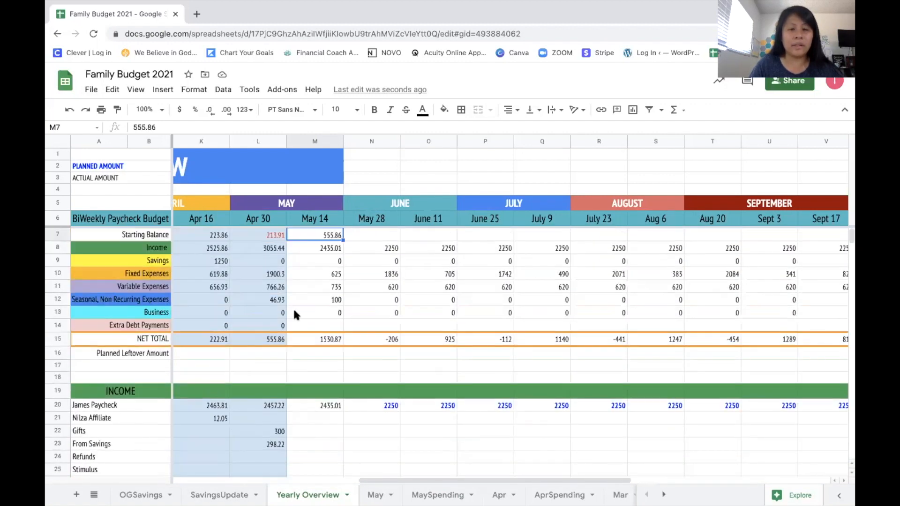
Step: Review the planned income, fixed and variable amounts from the May 14 paycheck onward, along with the net totals
{"action": "left_click", "coordinate": [375, 406]}
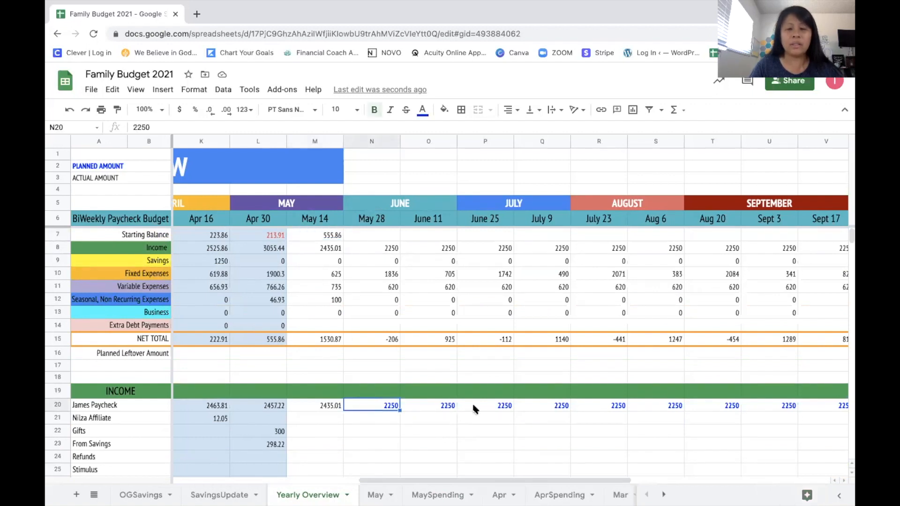
{"action": "key", "text": "Right"}
{"action": "key", "text": "Right"}
{"action": "scroll", "coordinate": [388, 387], "scroll_direction": "down", "scroll_amount": 5}
{"action": "left_click", "coordinate": [389, 391]}
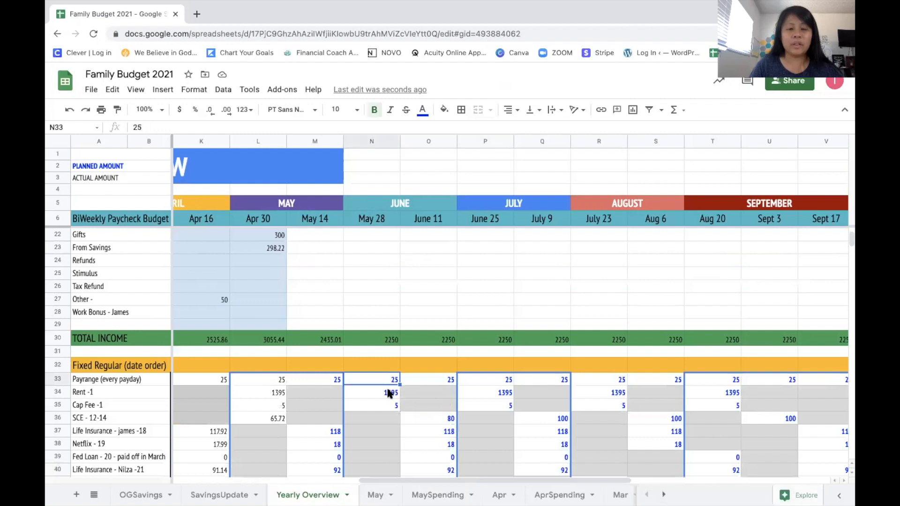
{"action": "left_click", "coordinate": [330, 432]}
{"action": "scroll", "coordinate": [329, 435], "scroll_direction": "down", "scroll_amount": 8}
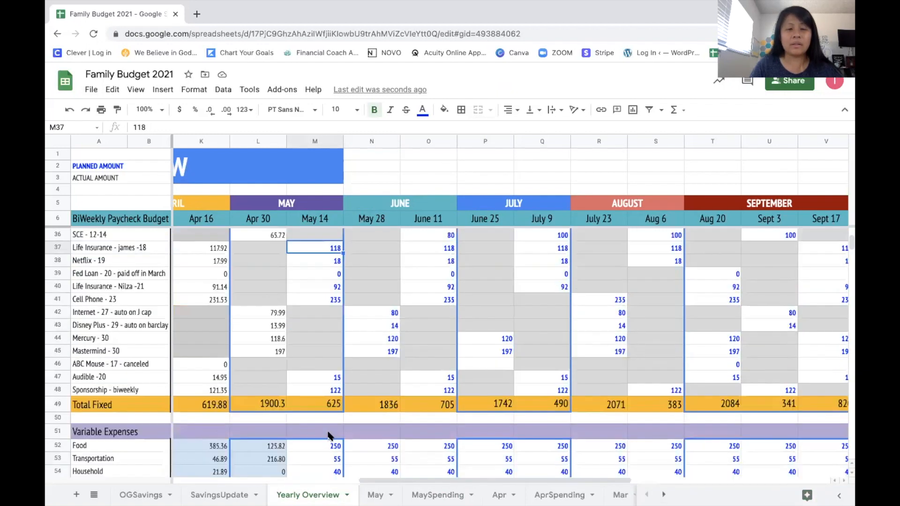
{"action": "left_click", "coordinate": [335, 368]}
{"action": "left_click", "coordinate": [334, 316]}
{"action": "scroll", "coordinate": [333, 318], "scroll_direction": "up", "scroll_amount": 9}
{"action": "scroll", "coordinate": [334, 318], "scroll_direction": "up", "scroll_amount": 4}
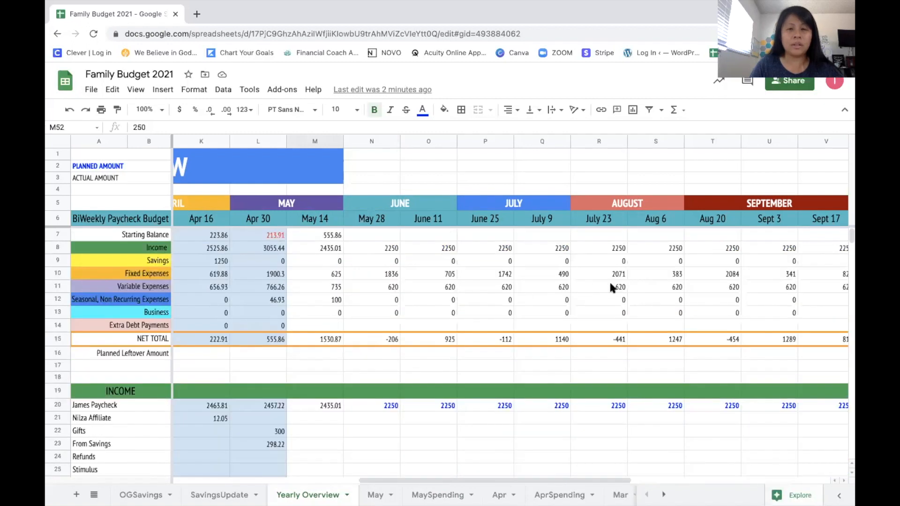
{"action": "scroll", "coordinate": [605, 286], "scroll_direction": "right", "scroll_amount": 1}
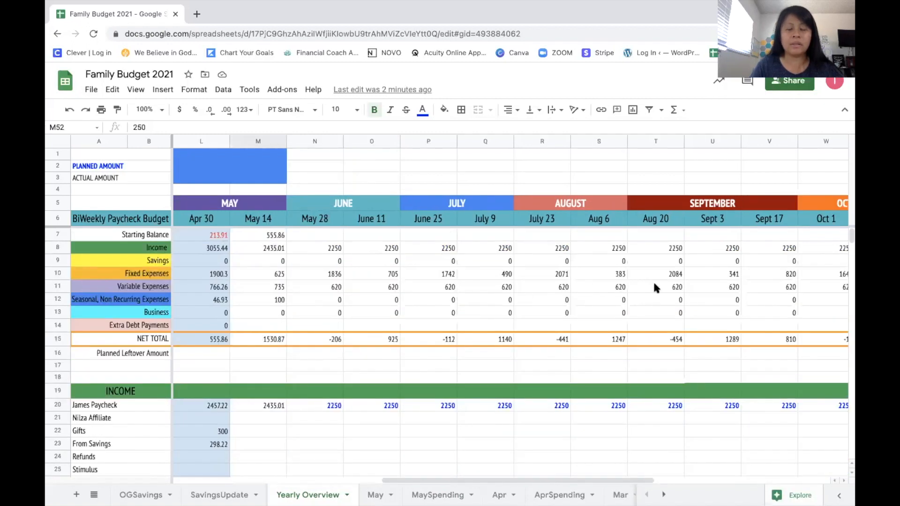
Step: Review the May 14 paycheck's actual income, fixed, variable, savings and seasonal amounts in the Yearly Overview against its net total
{"action": "scroll", "coordinate": [262, 243], "scroll_direction": "right", "scroll_amount": 1}
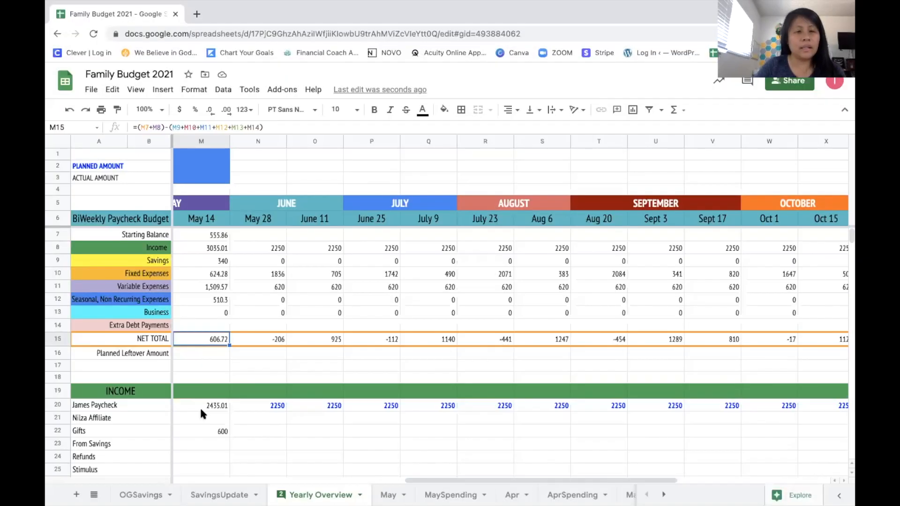
{"action": "scroll", "coordinate": [201, 408], "scroll_direction": "down", "scroll_amount": 5}
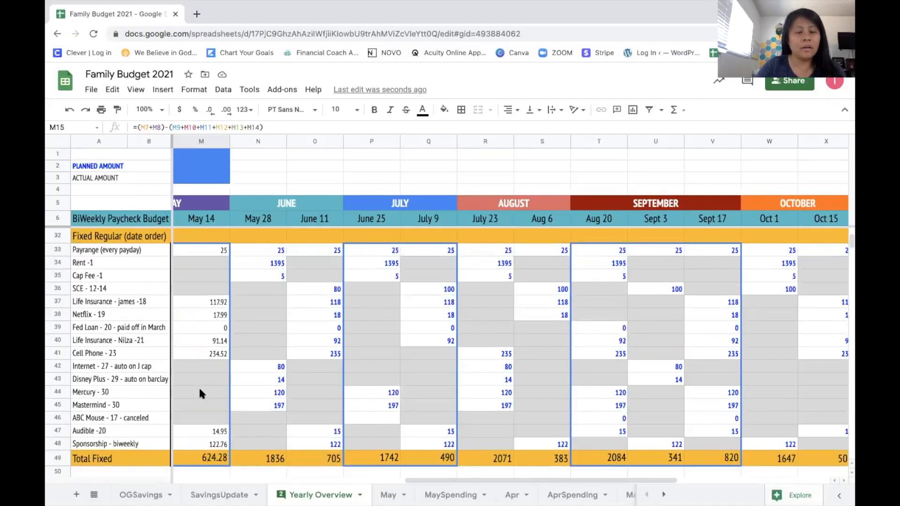
{"action": "scroll", "coordinate": [200, 389], "scroll_direction": "down", "scroll_amount": 5}
{"action": "scroll", "coordinate": [200, 356], "scroll_direction": "up", "scroll_amount": 4}
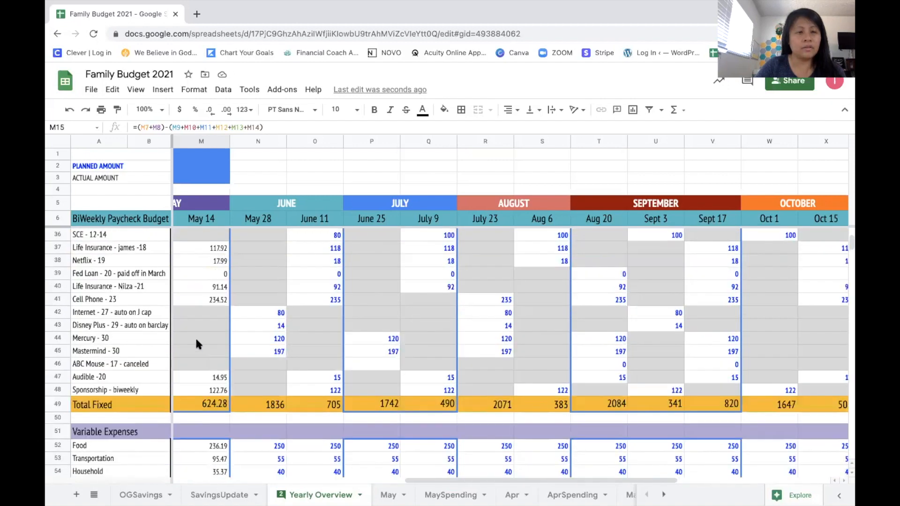
{"action": "scroll", "coordinate": [195, 337], "scroll_direction": "up", "scroll_amount": 8}
{"action": "scroll", "coordinate": [171, 423], "scroll_direction": "down", "scroll_amount": 6}
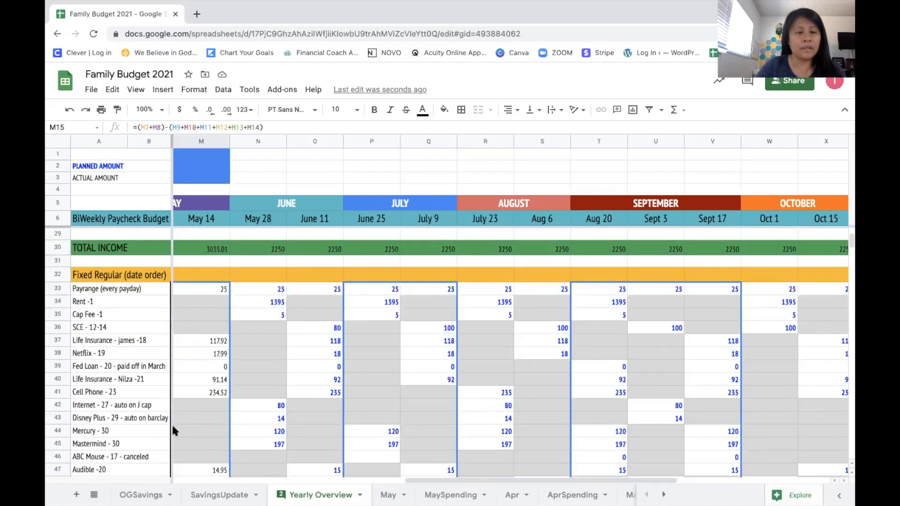
{"action": "scroll", "coordinate": [173, 426], "scroll_direction": "down", "scroll_amount": 7}
{"action": "scroll", "coordinate": [172, 423], "scroll_direction": "down", "scroll_amount": 5}
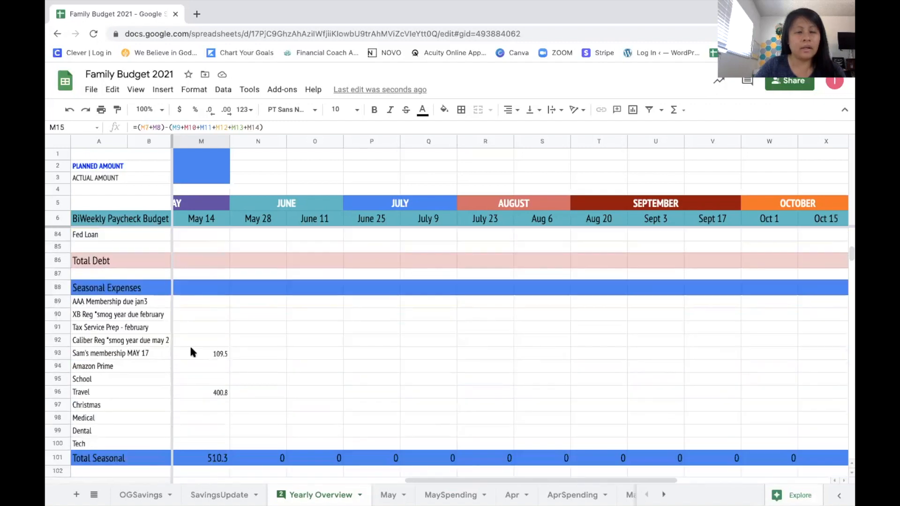
{"action": "scroll", "coordinate": [195, 331], "scroll_direction": "down", "scroll_amount": 3}
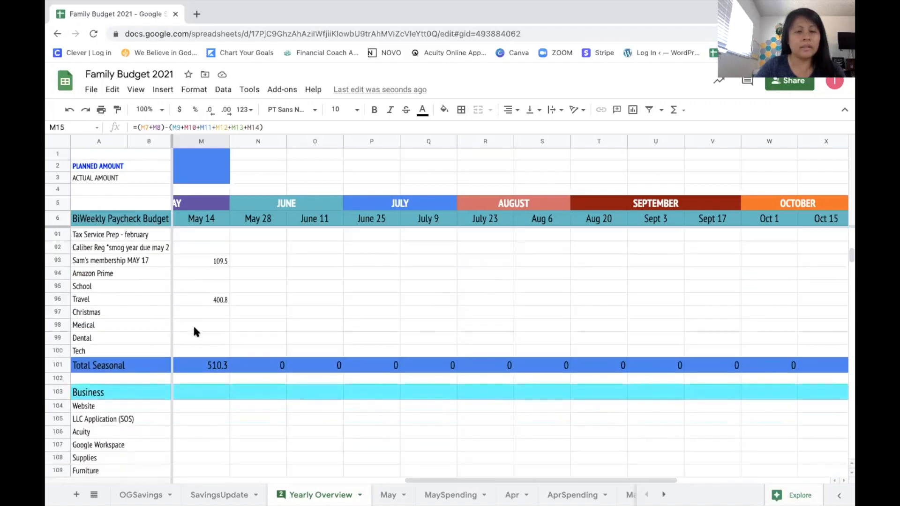
{"action": "scroll", "coordinate": [191, 382], "scroll_direction": "up", "scroll_amount": 10}
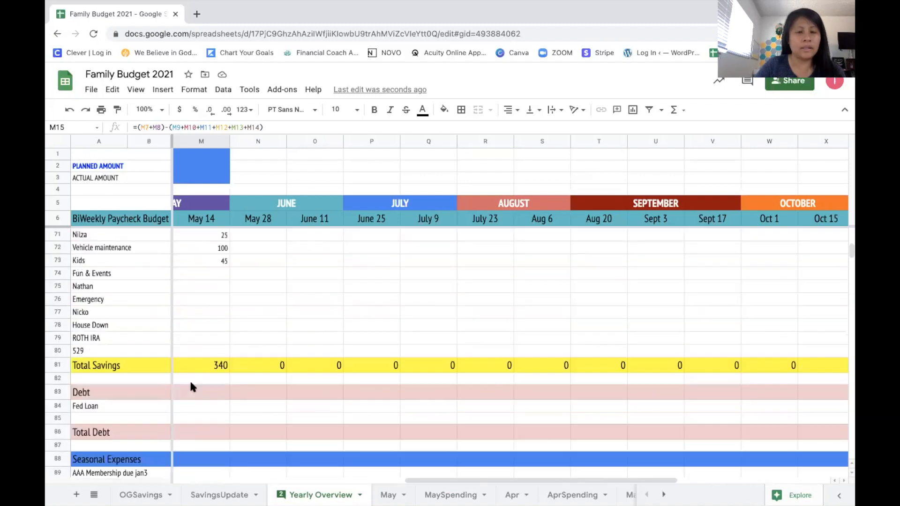
{"action": "scroll", "coordinate": [191, 387], "scroll_direction": "up", "scroll_amount": 11}
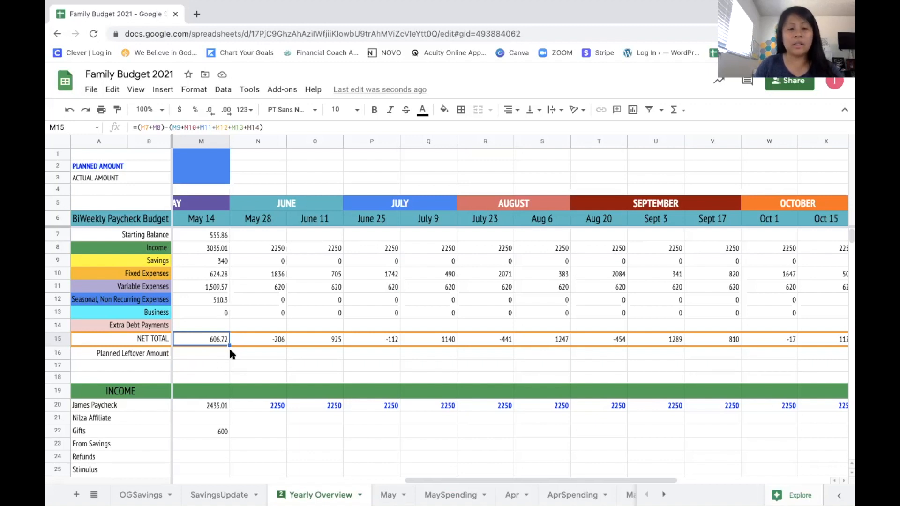
Step: Examine the planned net totals for the May 28, June 25, July 23 and Aug 20 paychecks in the Yearly Overview
{"action": "left_click", "coordinate": [268, 230]}
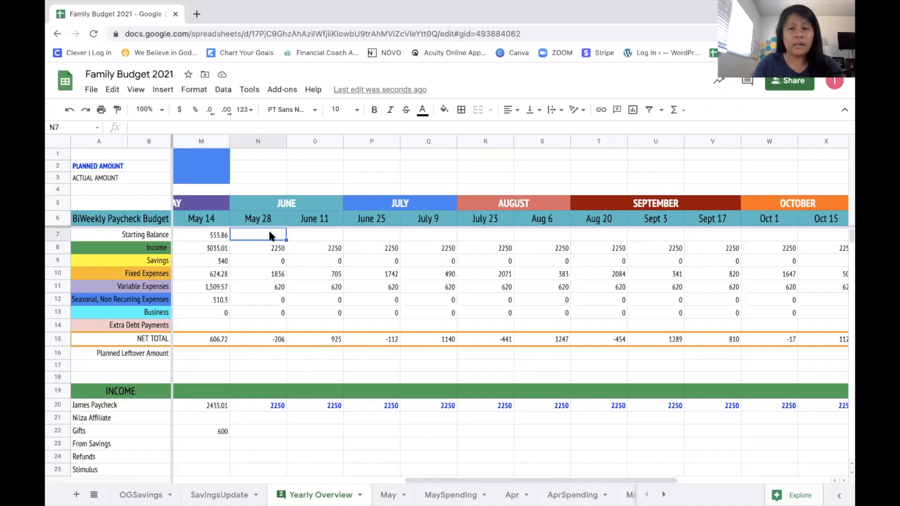
{"action": "left_click", "coordinate": [268, 344]}
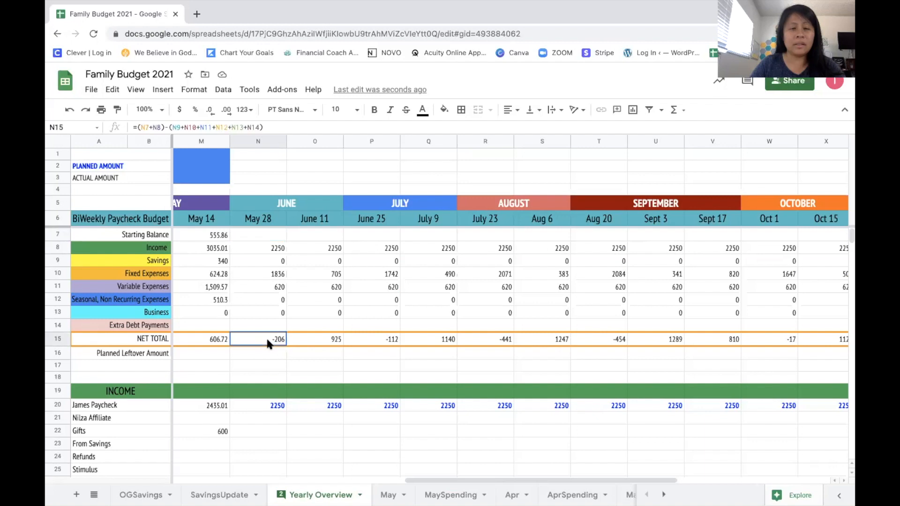
{"action": "left_click", "coordinate": [393, 341]}
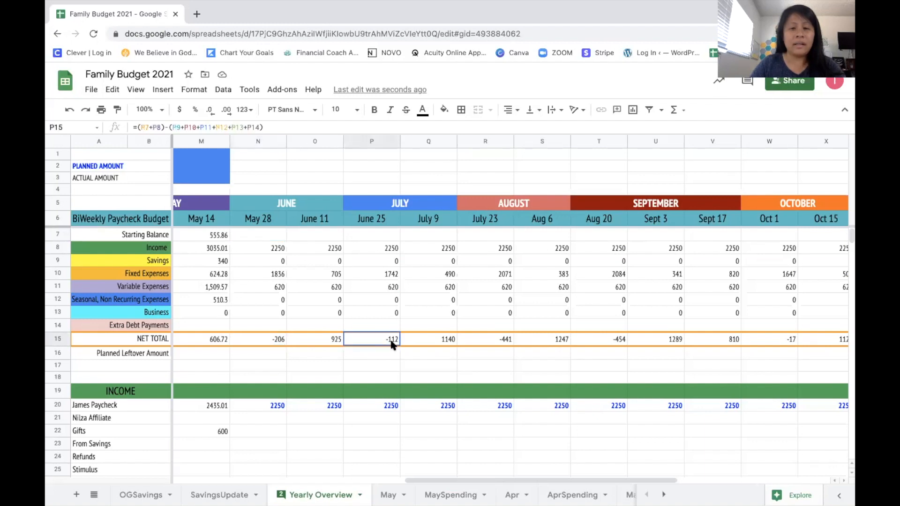
{"action": "left_click", "coordinate": [497, 337]}
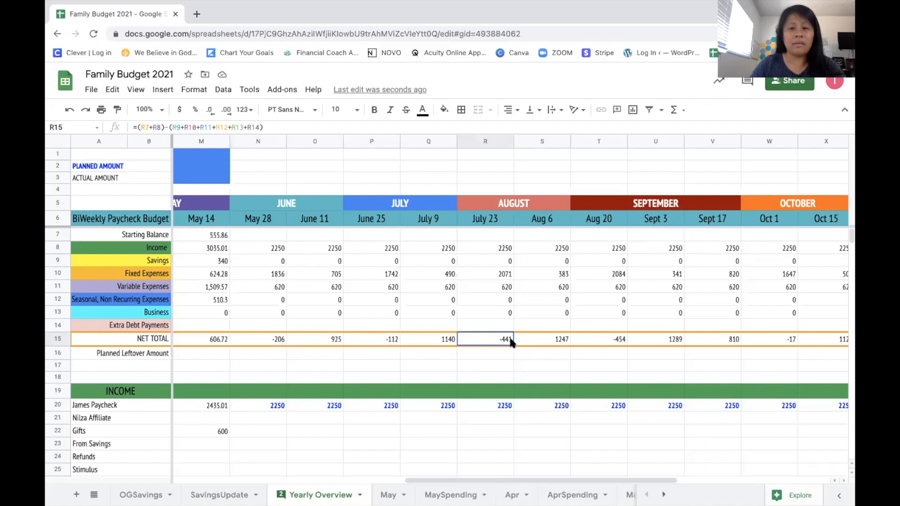
{"action": "left_click", "coordinate": [621, 344]}
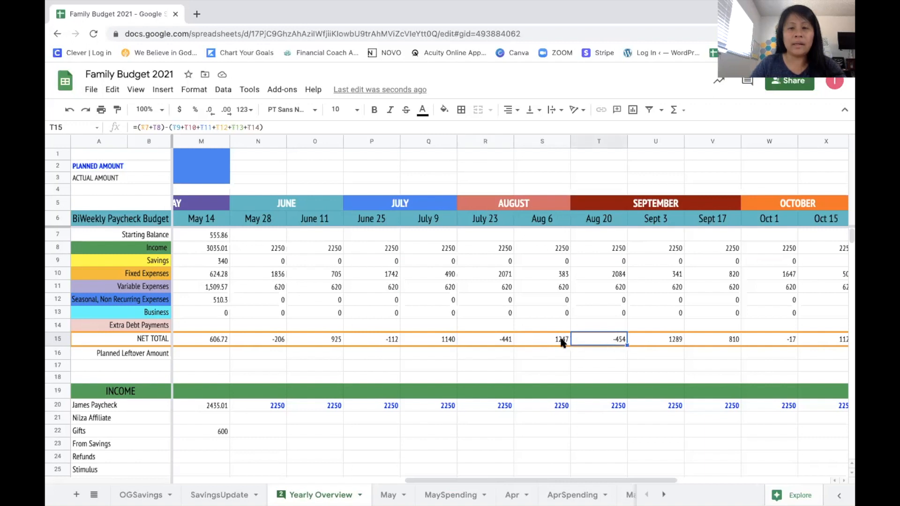
{"action": "left_click", "coordinate": [497, 345]}
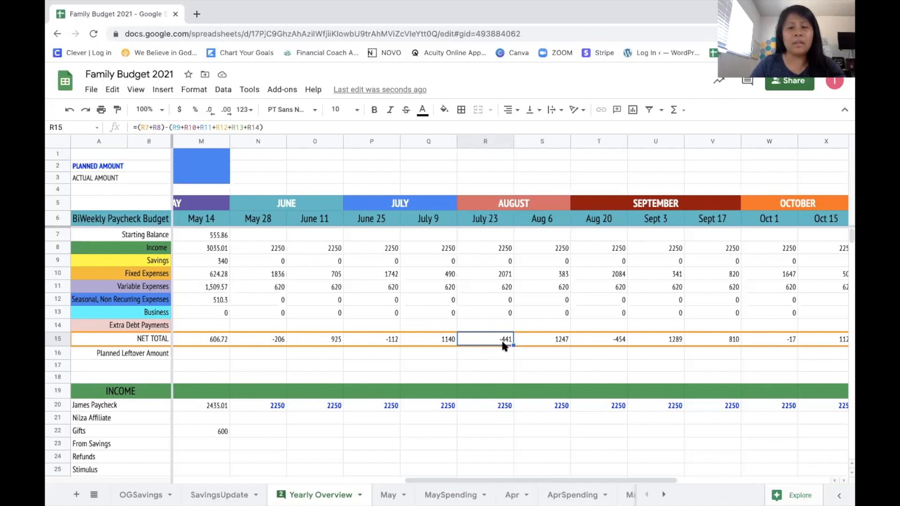
{"action": "left_click", "coordinate": [608, 341]}
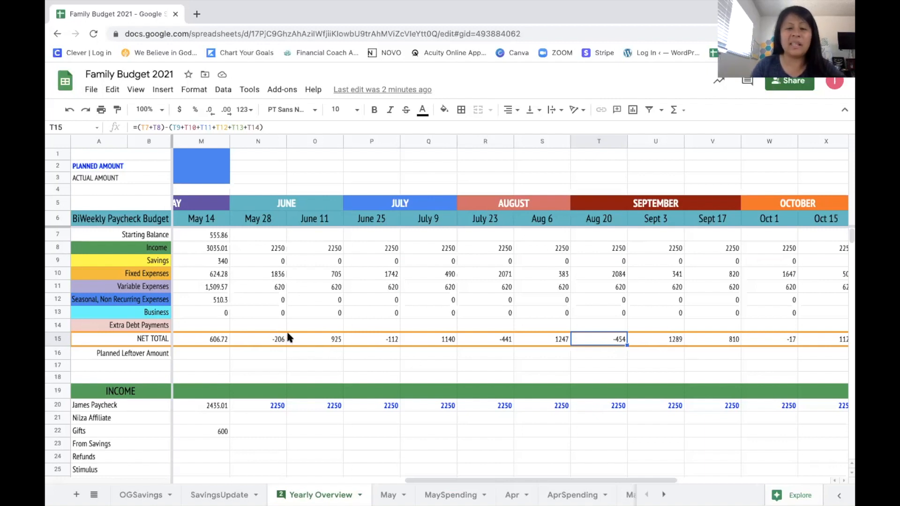
Step: Carry the May 14 net total into the May 28 starting balance by entering =M15 in cell N7
{"action": "left_click", "coordinate": [259, 235]}
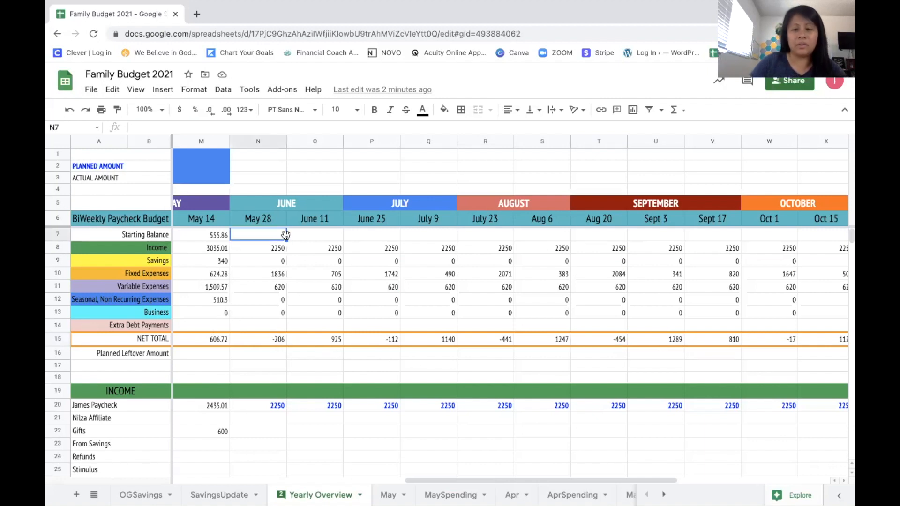
{"action": "type", "text": "="}
{"action": "left_click", "coordinate": [221, 335]}
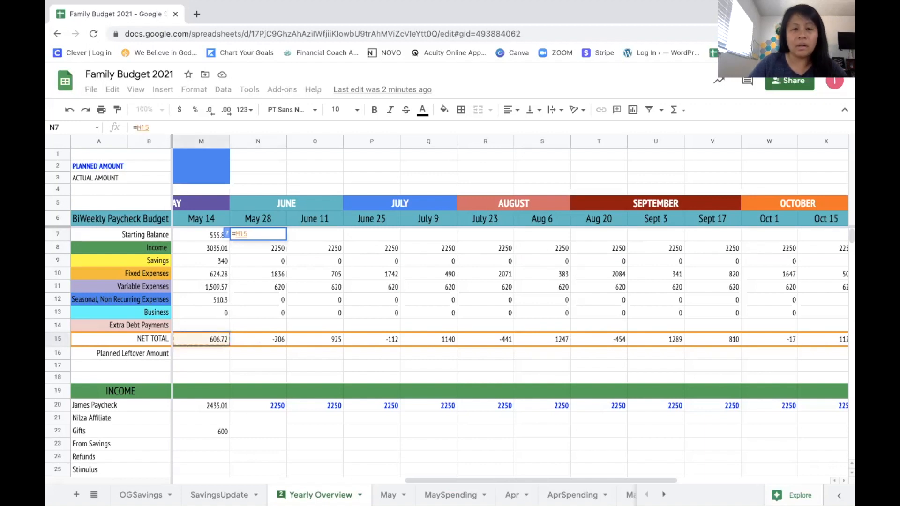
{"action": "key", "text": "Return"}
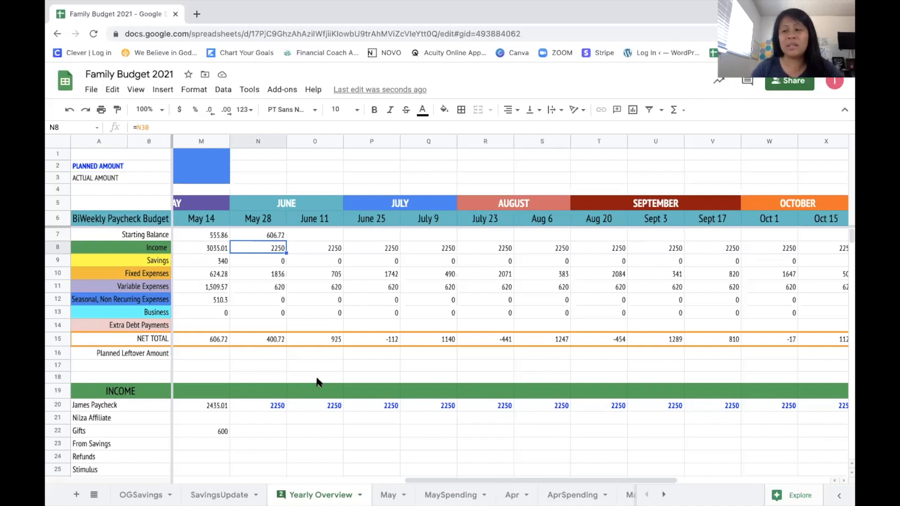
{"action": "scroll", "coordinate": [317, 382], "scroll_direction": "down", "scroll_amount": 1}
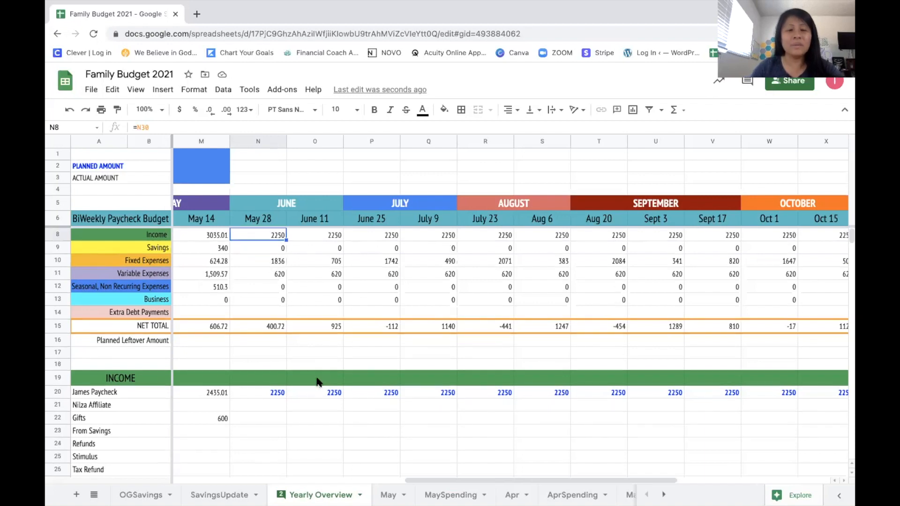
{"action": "scroll", "coordinate": [317, 382], "scroll_direction": "up", "scroll_amount": 1}
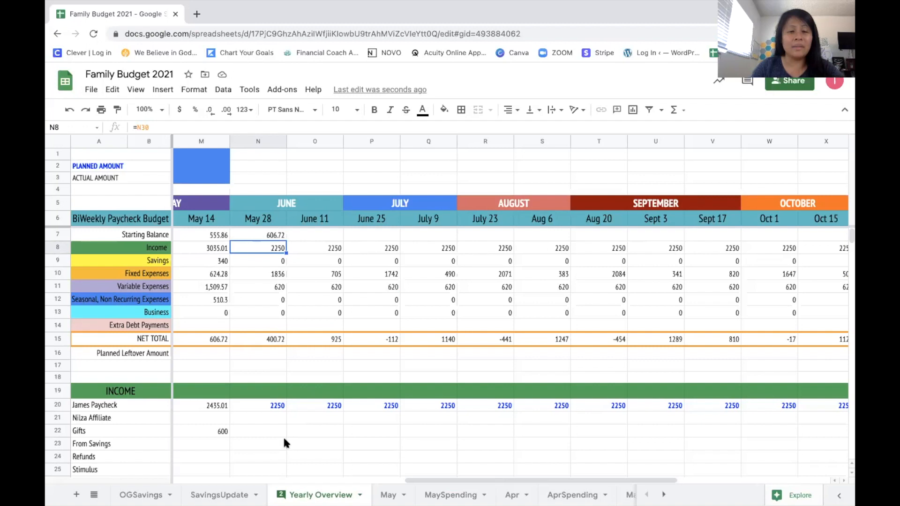
{"action": "scroll", "coordinate": [284, 443], "scroll_direction": "down", "scroll_amount": 1}
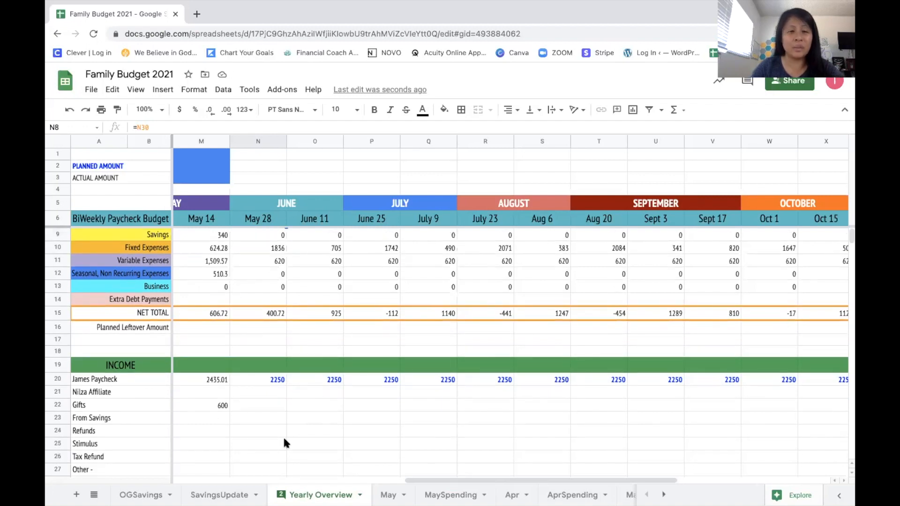
{"action": "scroll", "coordinate": [284, 443], "scroll_direction": "up", "scroll_amount": 1}
{"action": "scroll", "coordinate": [295, 489], "scroll_direction": "down", "scroll_amount": 1}
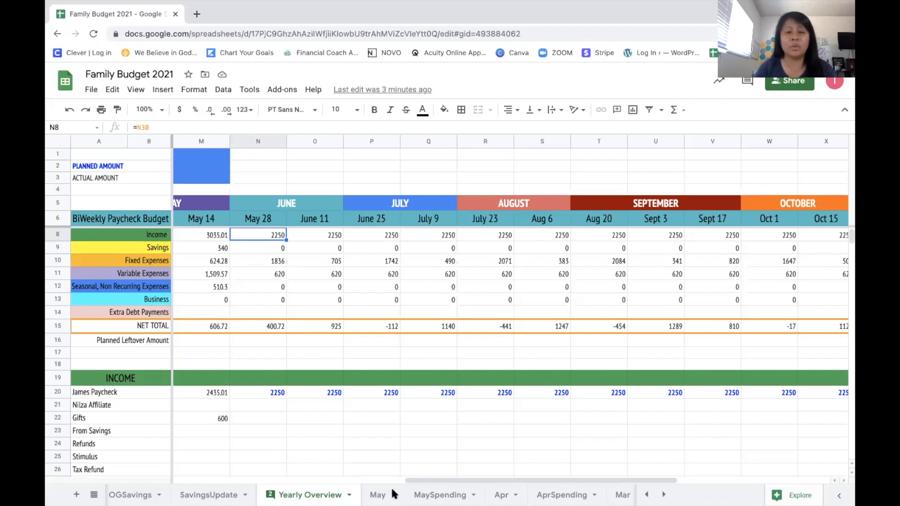
Step: Return to the May sheet and view its paycheck budgets, planned and actual totals, and Monthly Recap
{"action": "left_click", "coordinate": [378, 495]}
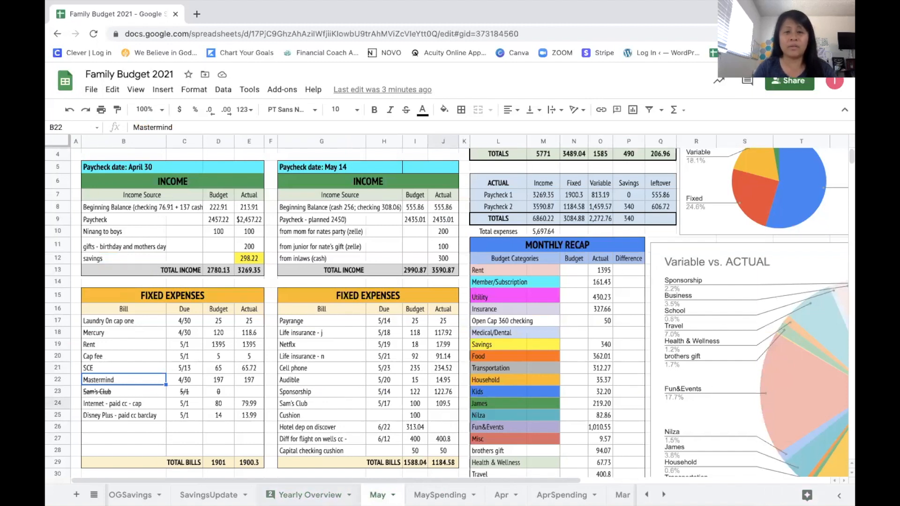
{"action": "scroll", "coordinate": [333, 407], "scroll_direction": "up", "scroll_amount": 2}
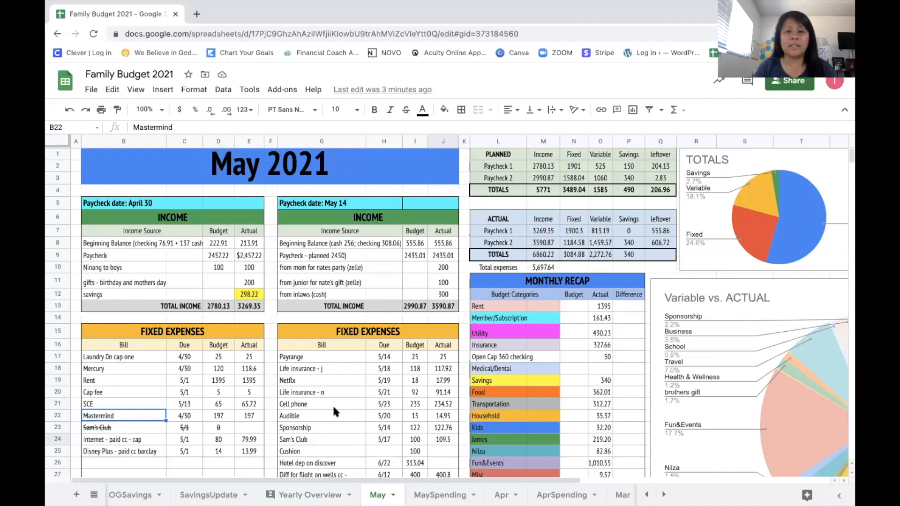